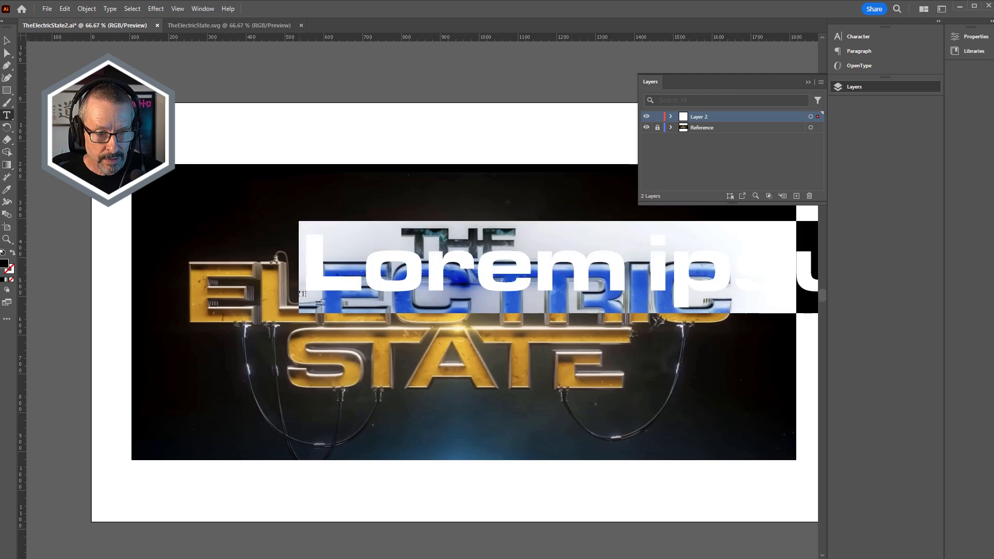
Step: Replace the placeholder text with ELECTRIC in capitals and move it over the word ELECTRIC in the reference image
key(Caps_Lock)
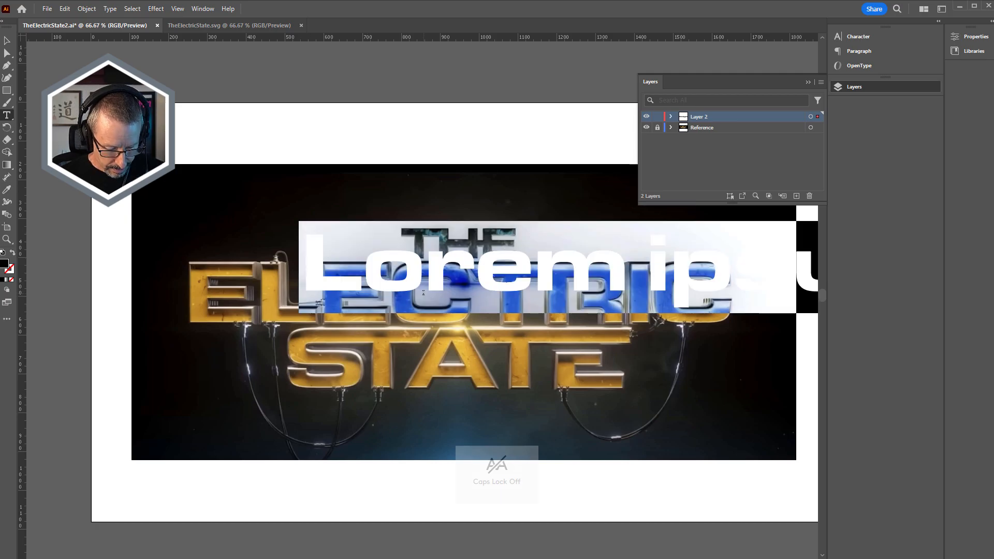
text(elec)
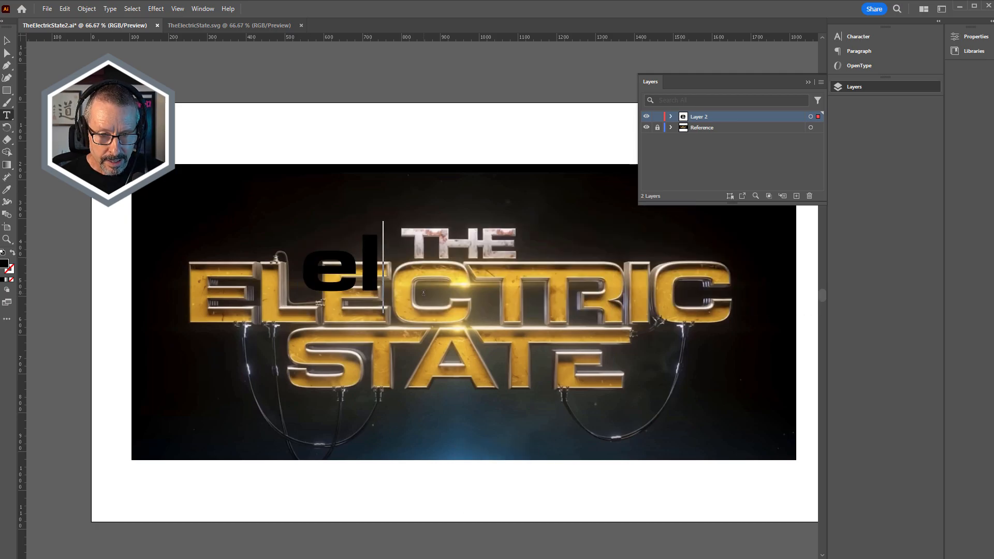
key(BackSpace)
key(BackSpace)
key(BackSpace)
key(BackSpace)
key(Caps_Lock)
text(E)
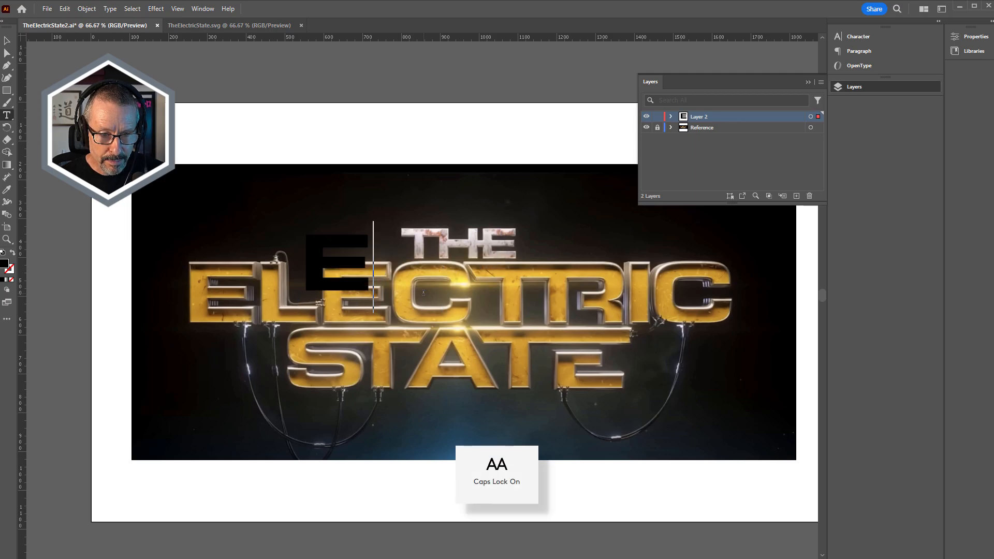
text(LECTRIC)
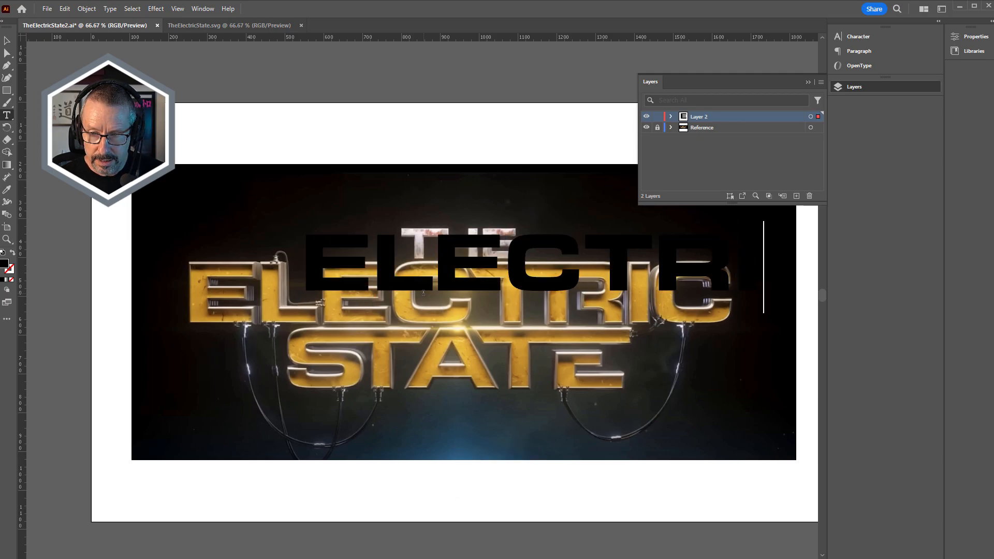
click(6, 41)
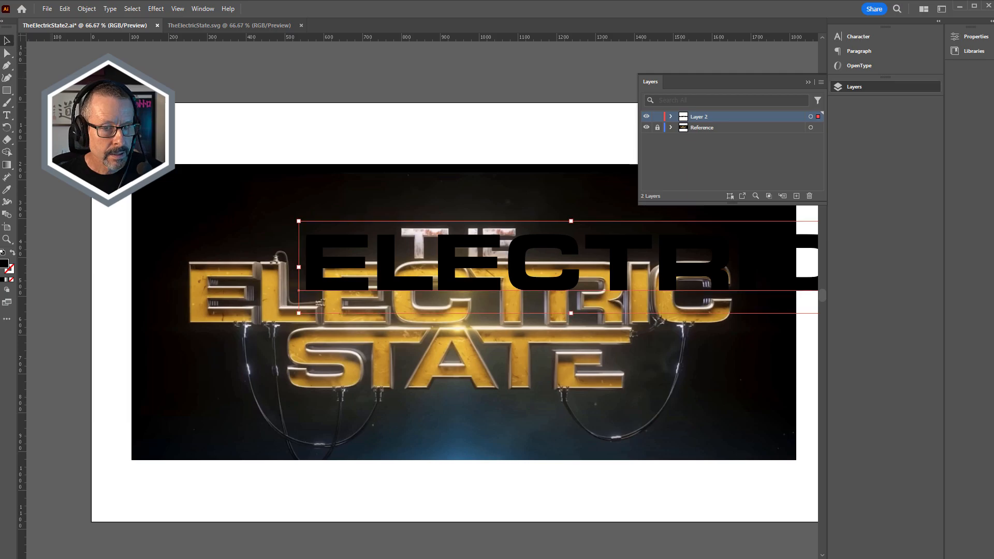
drag(378, 264, 273, 289)
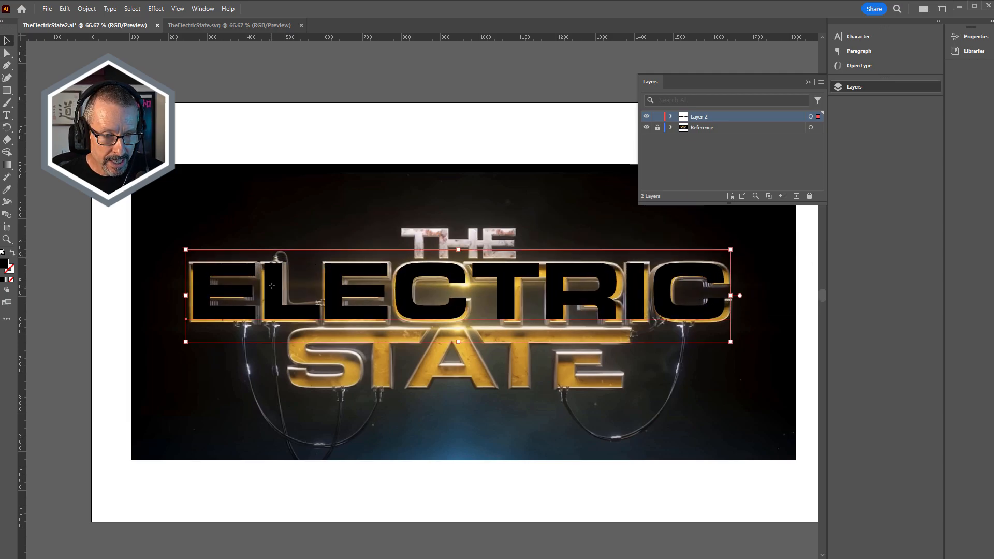
Step: Set the ELECTRIC text's fill to white (ffffff) and shift it slightly down to align with the reference lettering
key(t)
double_click(273, 289)
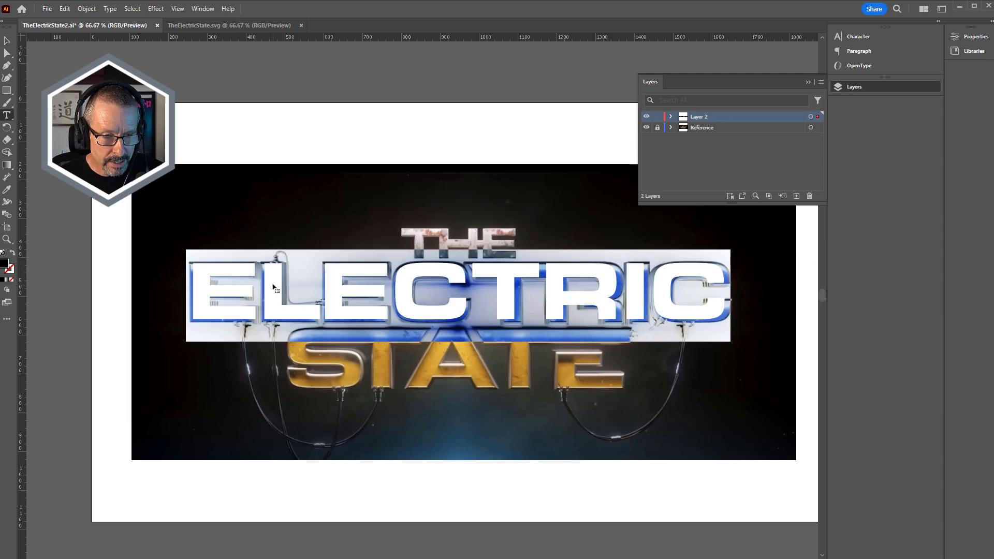
double_click(6, 264)
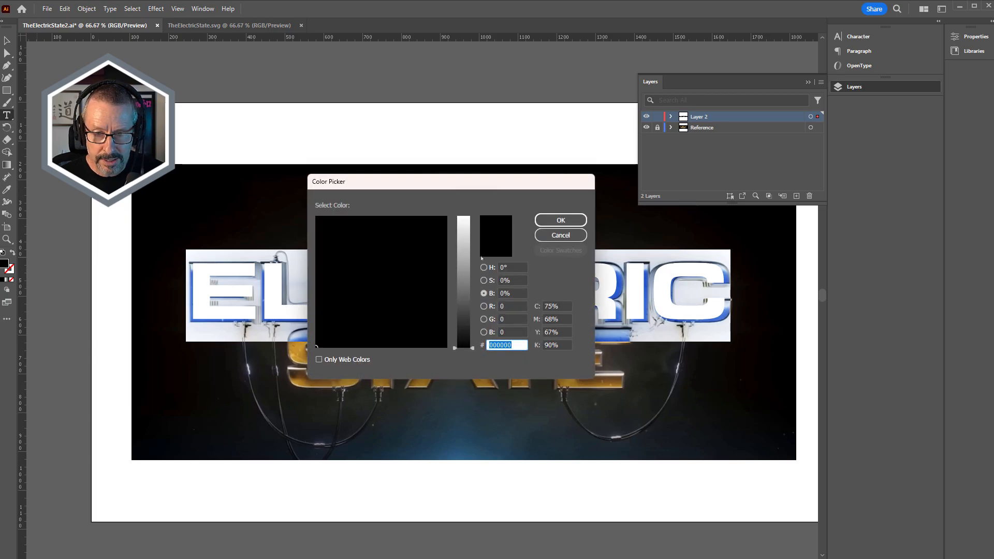
text(ffffff)
click(560, 220)
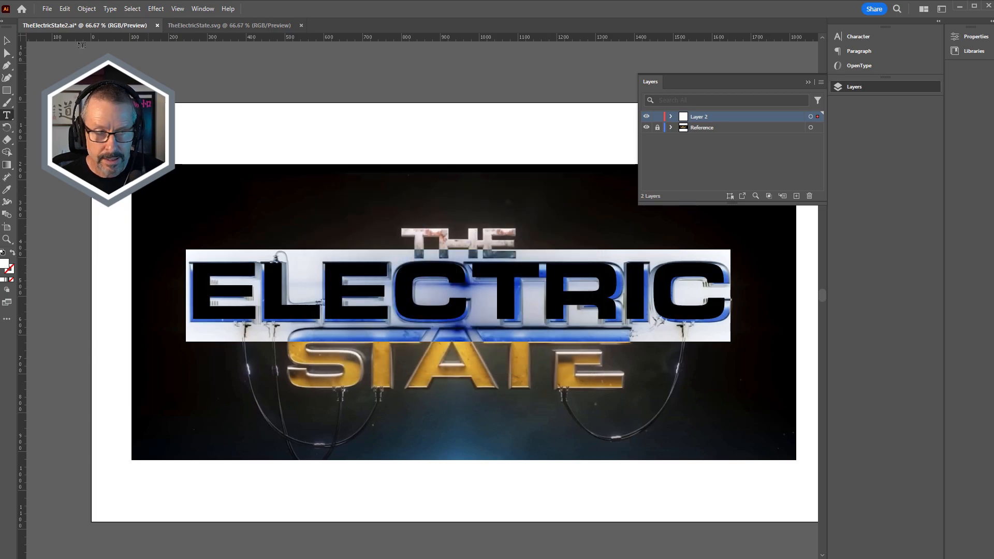
key(Escape)
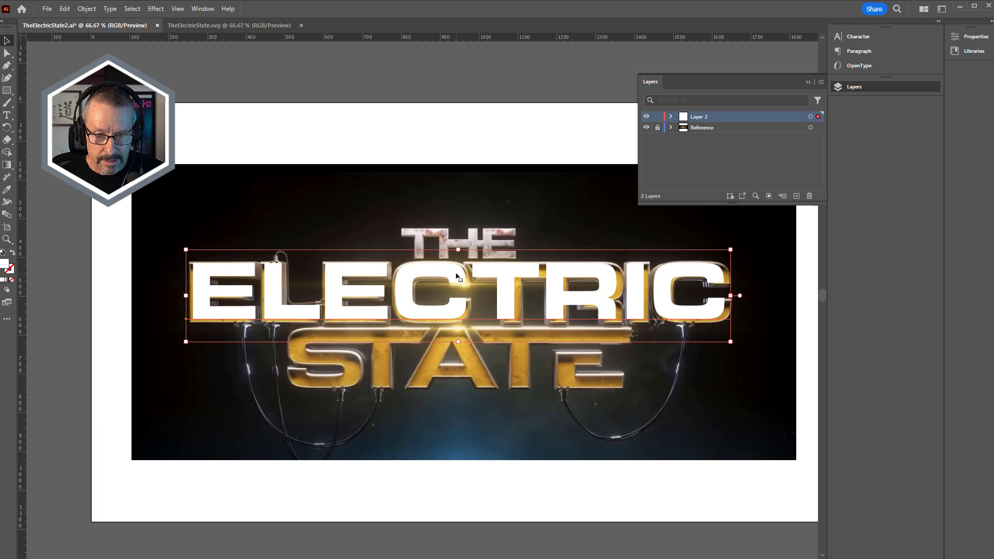
mouse_move(456, 276)
mouse_down()
mouse_move(414, 215)
mouse_move(457, 279)
mouse_up()
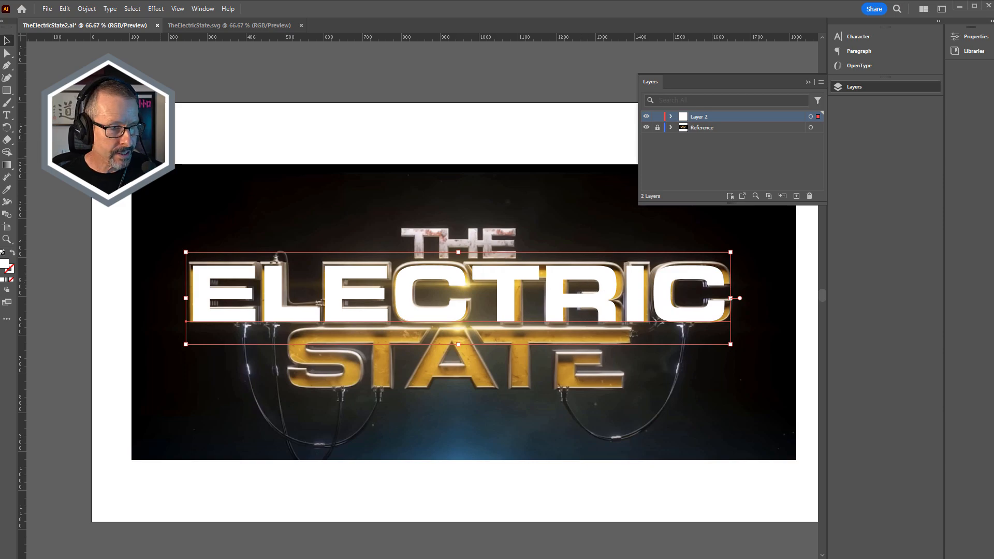
Step: Widen the kerning between the T and R of ELECTRIC to match the reference lettering
click(7, 115)
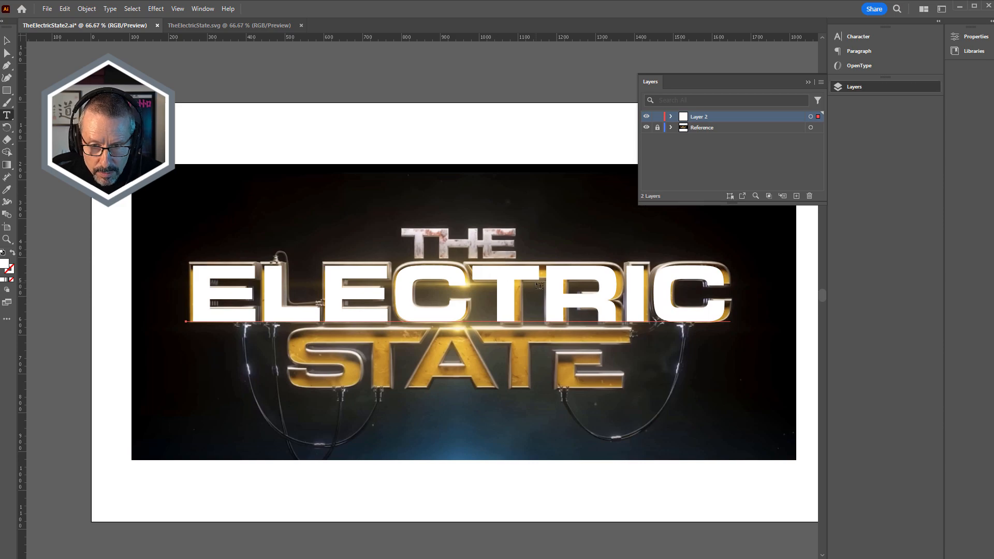
key(ctrl+shift+a)
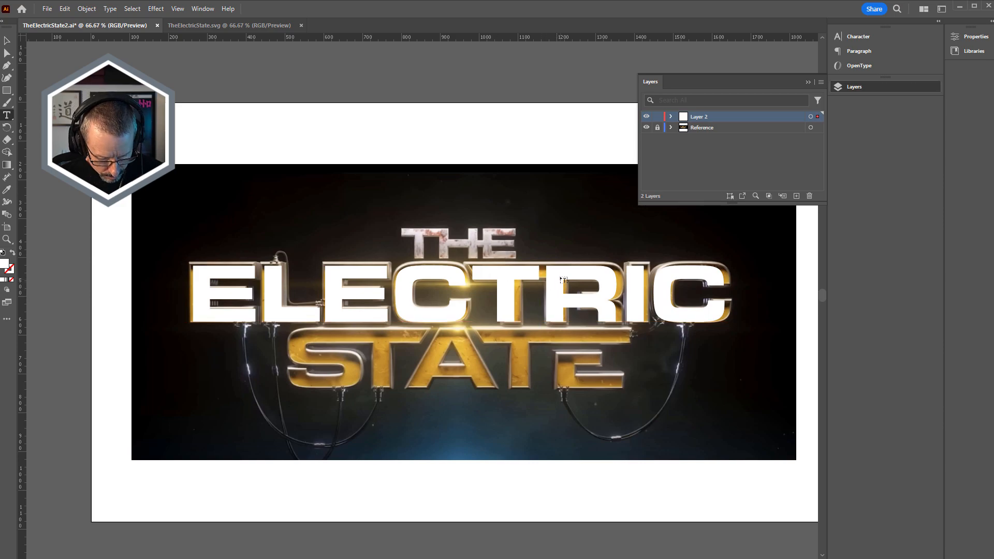
click(550, 288)
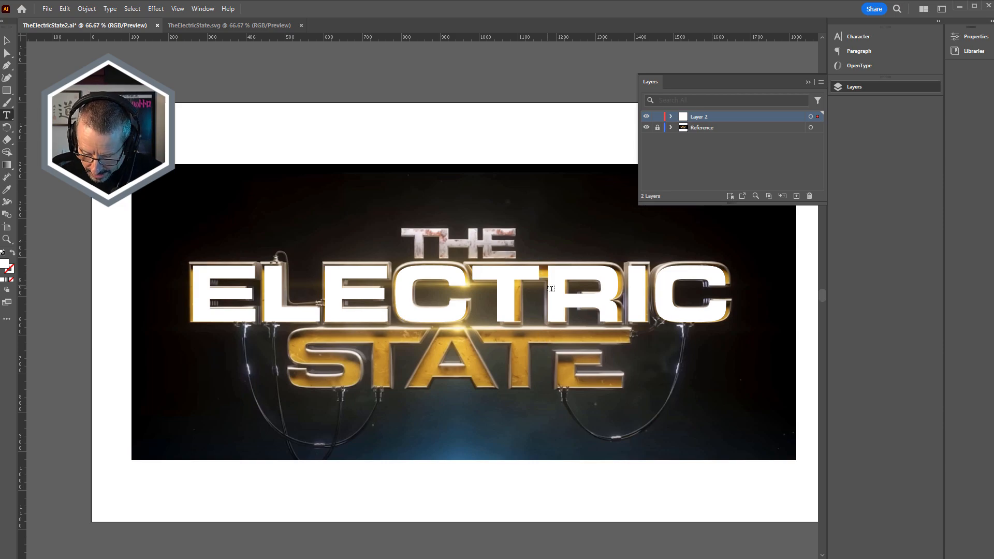
text(R)
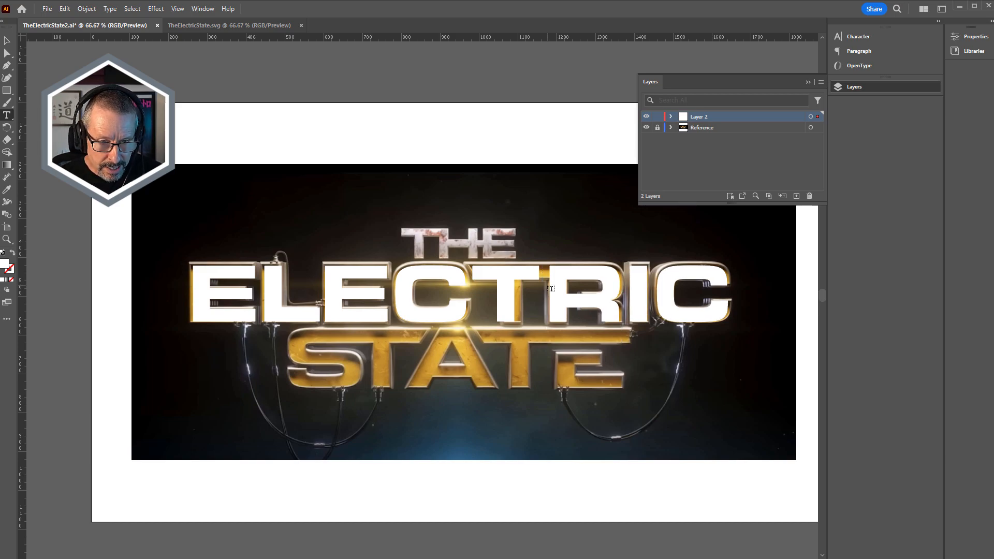
Step: Duplicate the ELECTRIC text as a second line reading STATE and align it with the word STATE in the reference
click(7, 41)
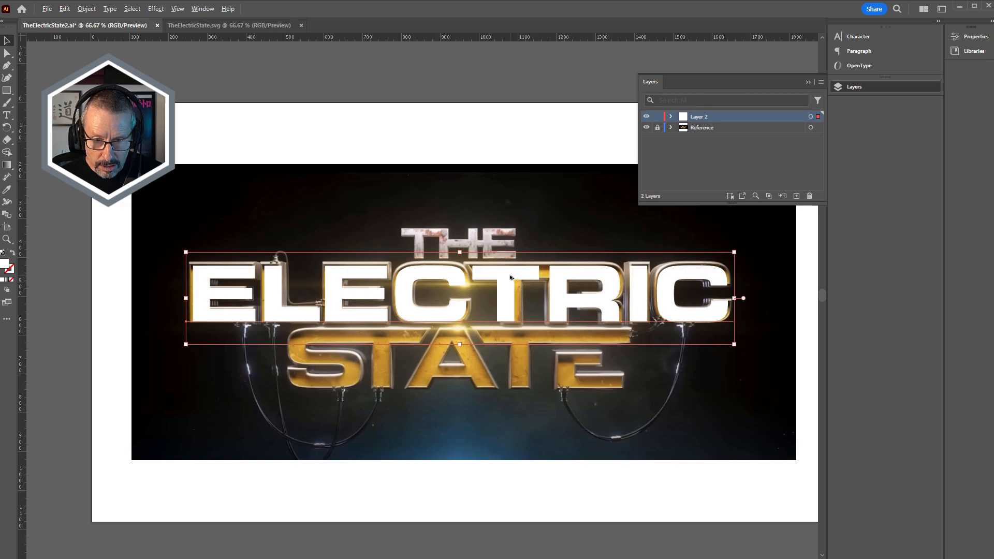
drag(510, 277, 503, 342)
double_click(502, 341)
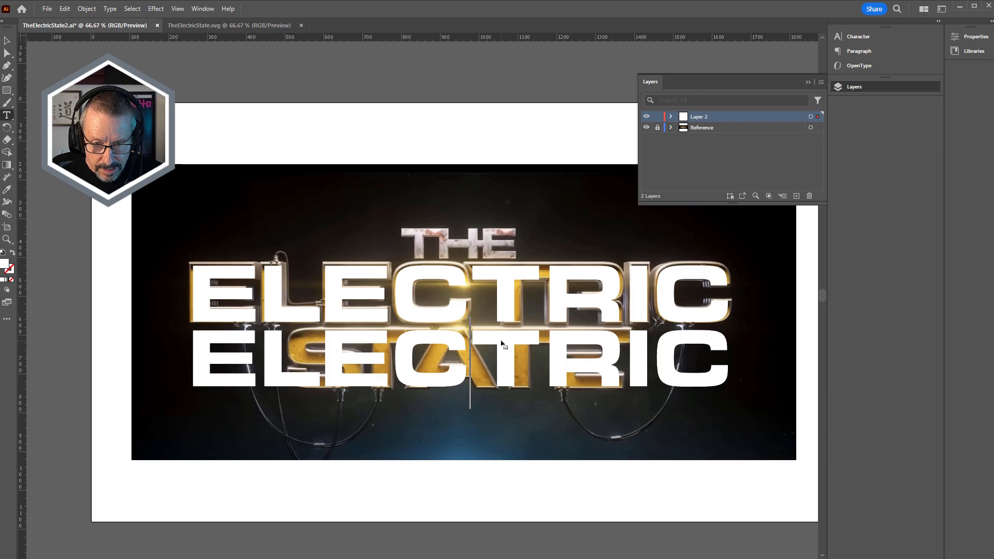
key(ctrl+a)
text(S)
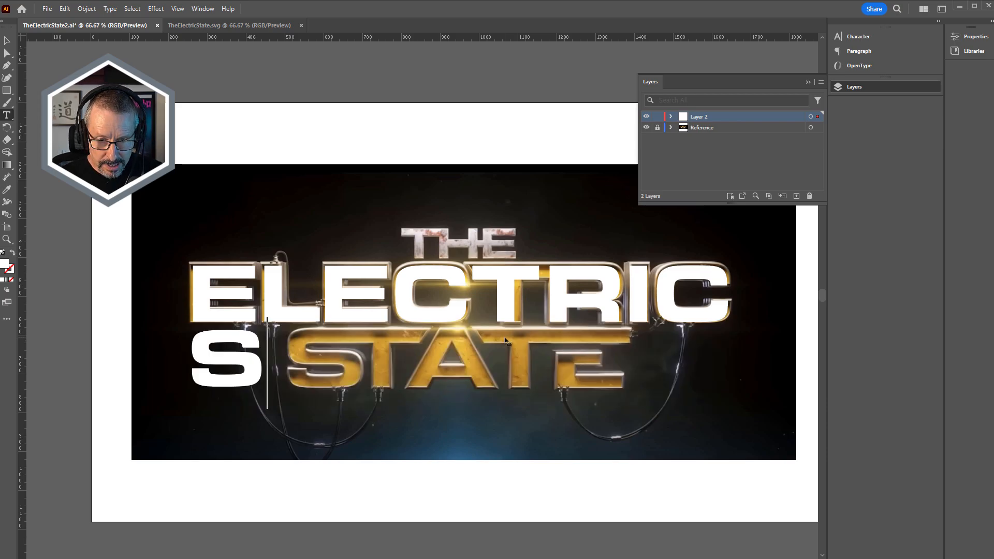
text(TATE)
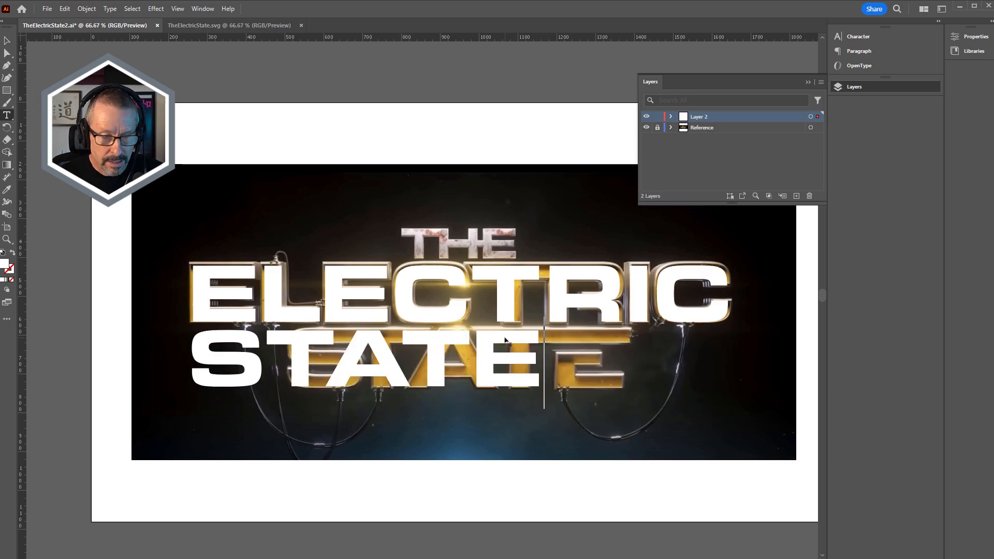
key(Escape)
drag(441, 359, 534, 360)
Step: Tighten the kerning between the letters of STATE so they match the spacing of the reference lettering
click(6, 115)
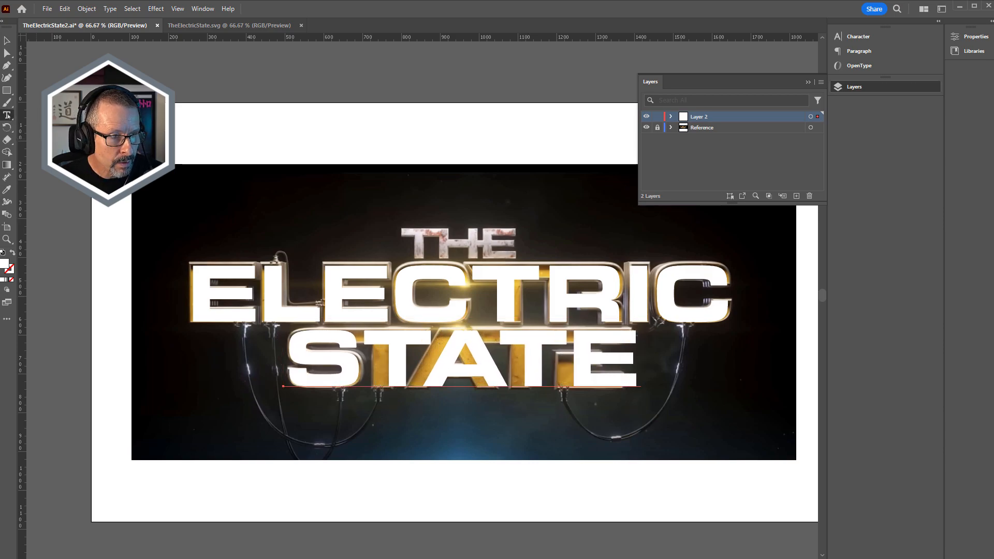
click(370, 344)
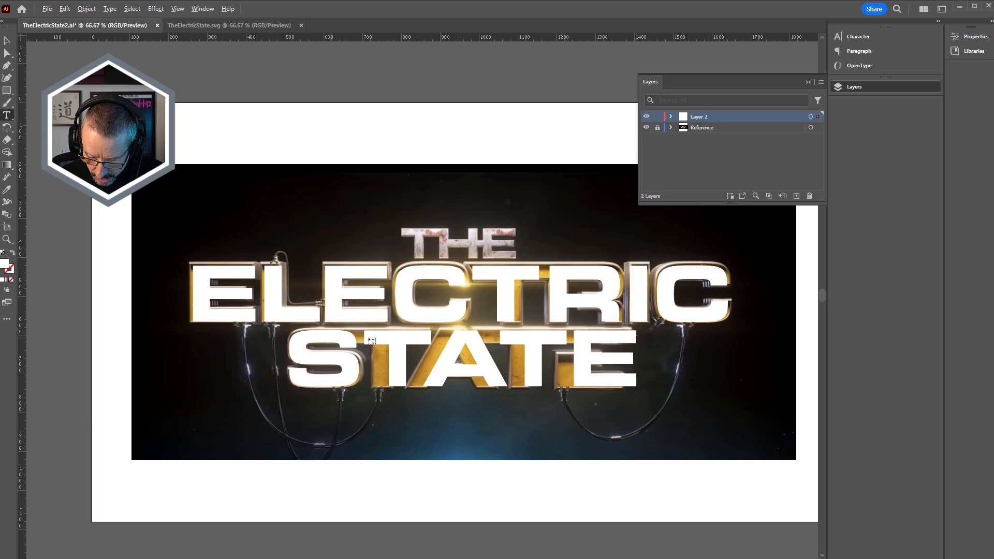
key(alt+Left)
key(alt+Left)
key(alt+Left)
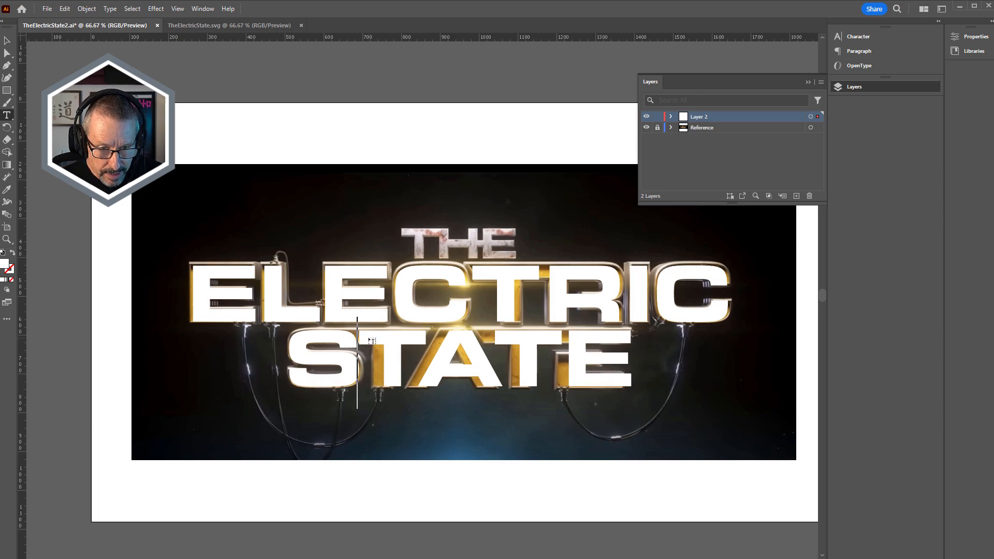
key(Right)
key(alt+Left)
key(alt+Left)
key(alt+Left)
key(alt+Left)
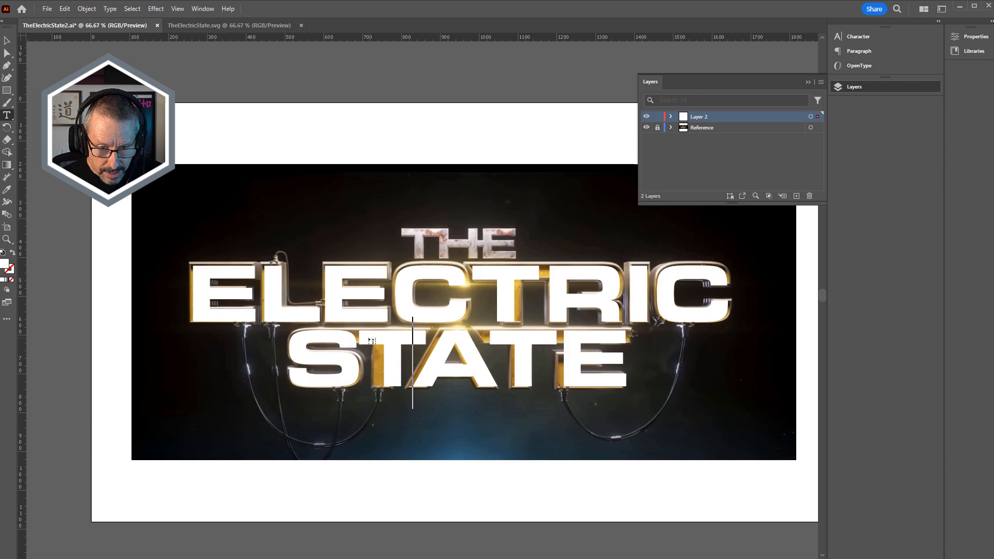
key(Right)
key(Right)
key(Right)
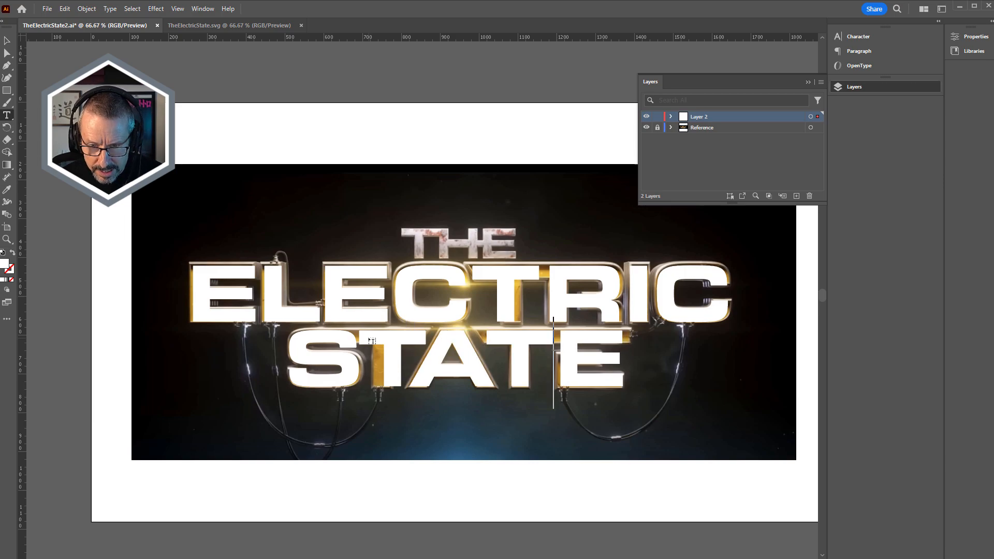
key(Left)
key(alt+Left)
key(alt+Left)
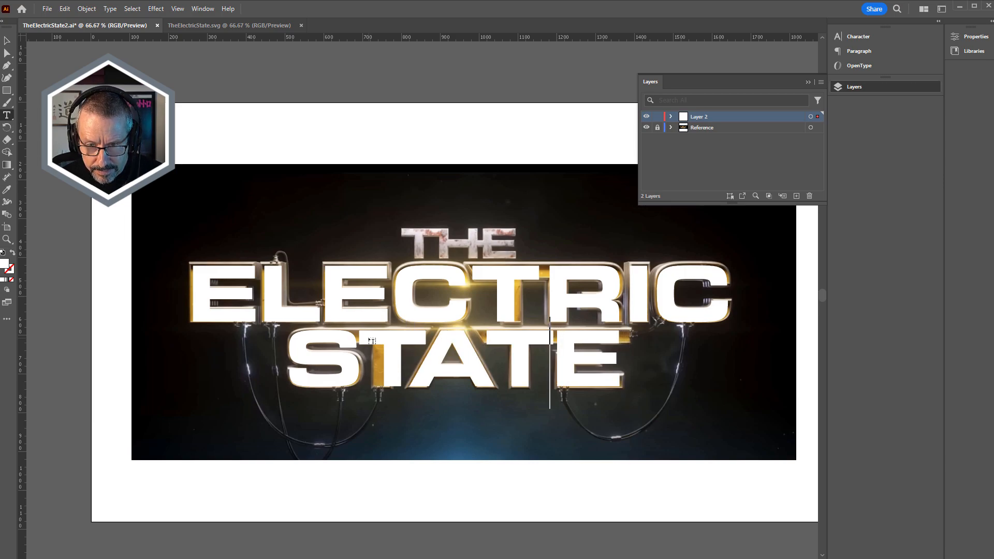
key(Escape)
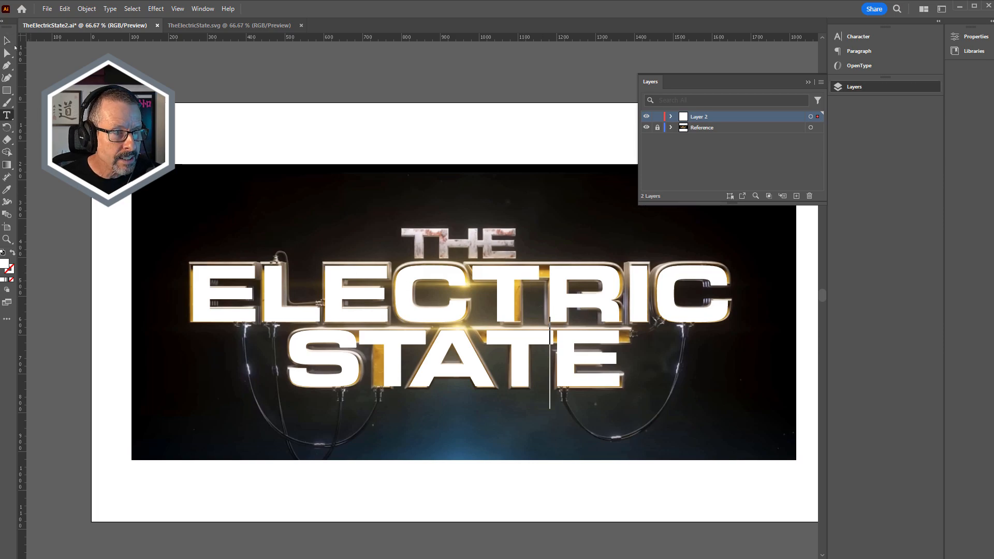
key(Escape)
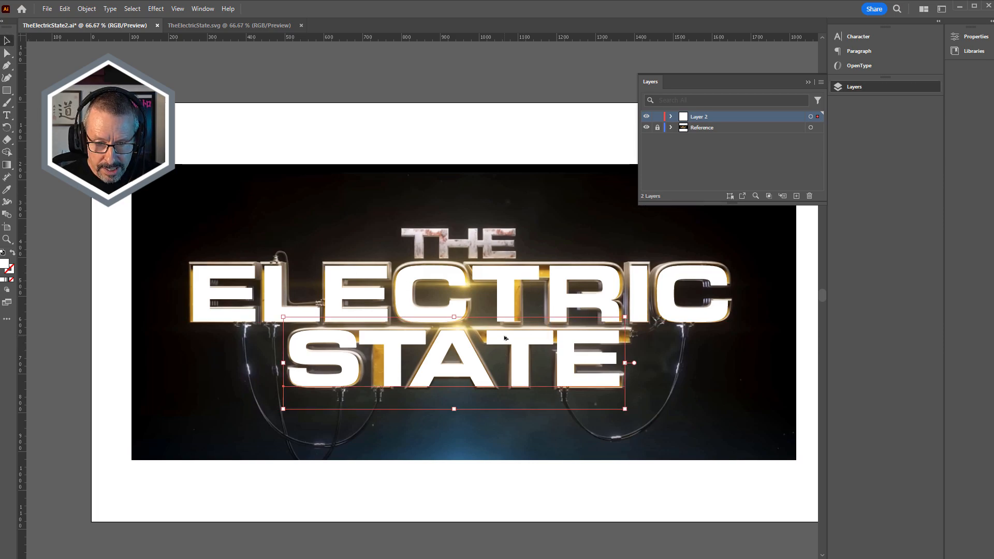
Step: Duplicate the STATE text above the ELECTRIC line and change the copy's wording to THE
drag(496, 322, 495, 207)
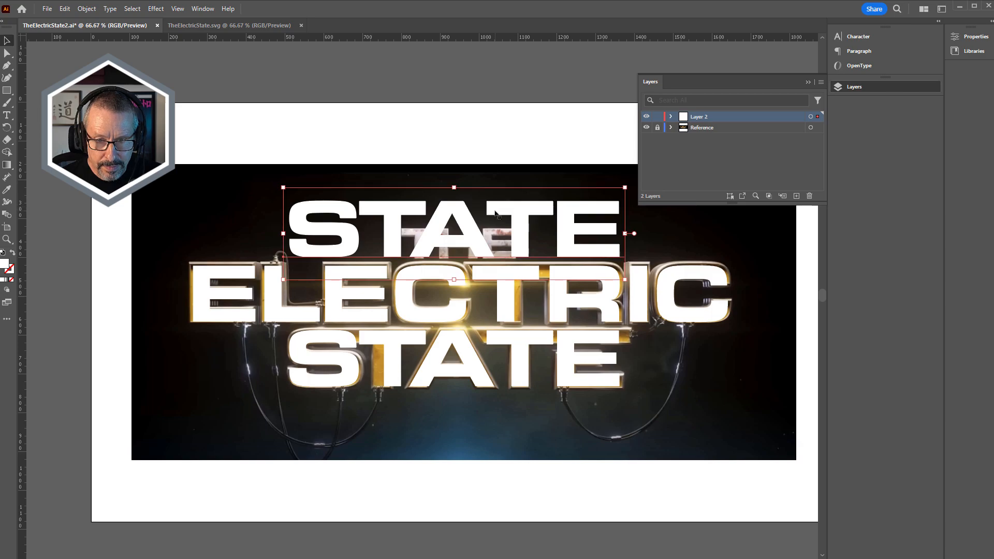
key(t)
double_click(494, 212)
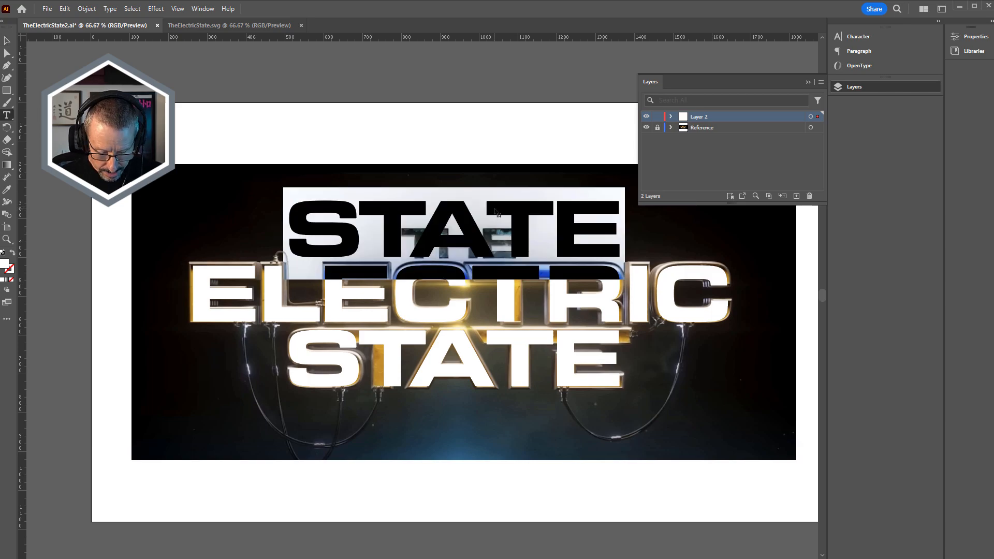
text(THE)
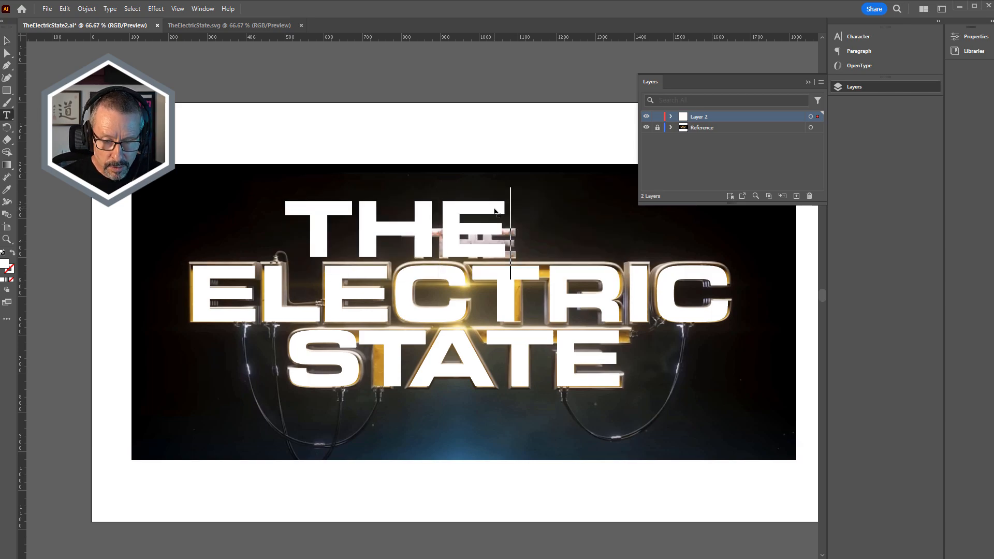
key(Escape)
Step: Reduce the font size of the THE text until it roughly matches the size of THE in the reference image
double_click(495, 212)
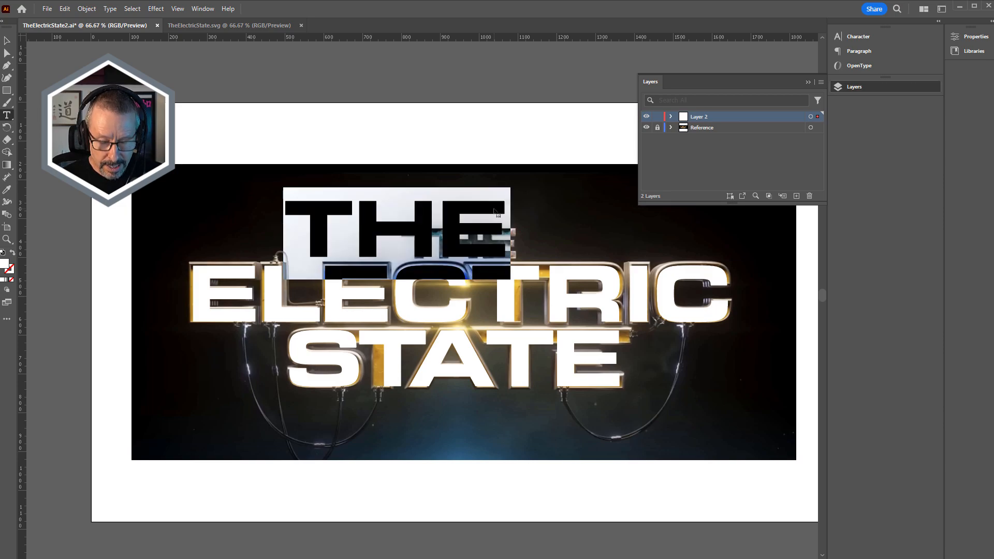
key(Escape)
key(ctrl+shift+comma)
key(ctrl+shift+comma)
key(ctrl+shift+comma)
key(ctrl+shift+comma)
key(ctrl+shift+comma)
key(ctrl+shift+comma)
key(ctrl+shift+comma)
key(ctrl+shift+comma)
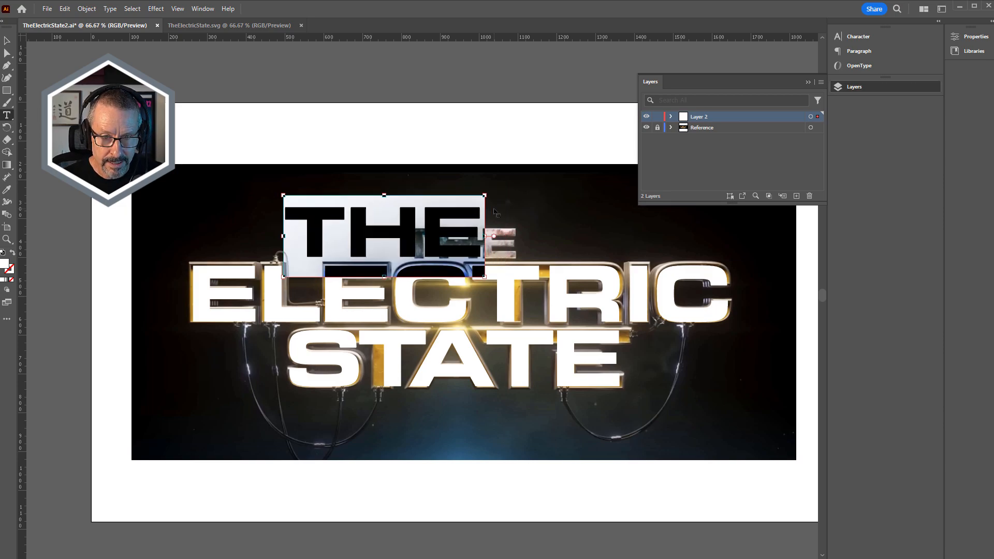
key(ctrl+shift+comma)
key(ctrl+shift+comma)
key(ctrl+shift+comma)
key(ctrl+shift+comma)
key(ctrl+shift+comma)
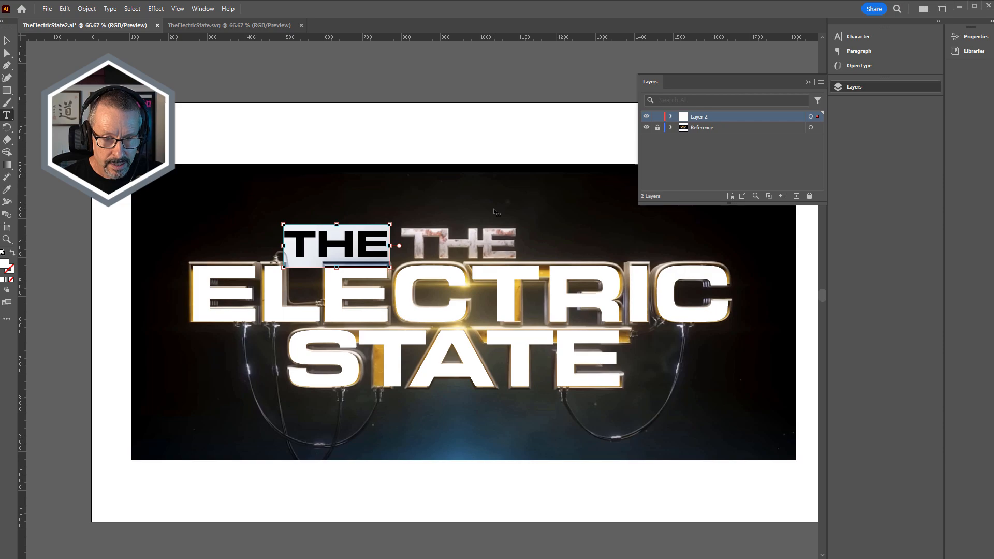
key(ctrl+shift+period)
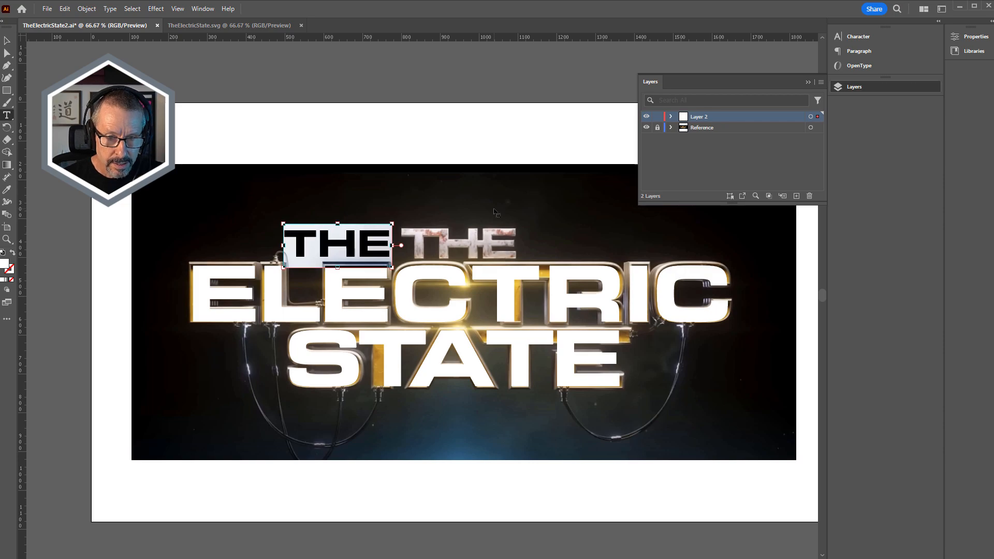
Step: Move the THE text over the word THE in the reference image and select all its characters
key(Escape)
drag(382, 237, 487, 237)
double_click(485, 238)
double_click(484, 238)
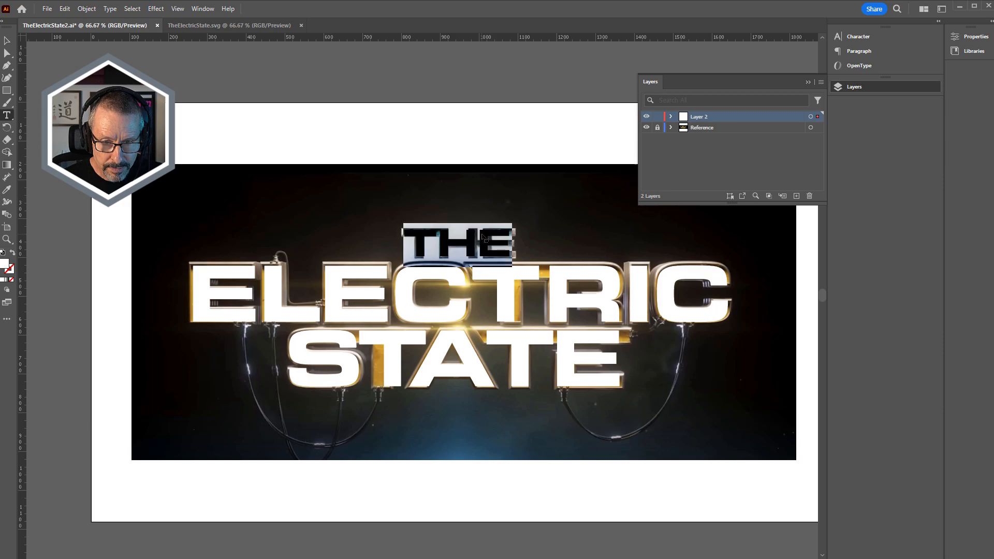
Step: Increase the font size of the THE text to about the width of the reference word and show its character settings
key(ctrl)
key(ctrl+shift+period)
key(ctrl+shift+period)
key(ctrl+shift+period)
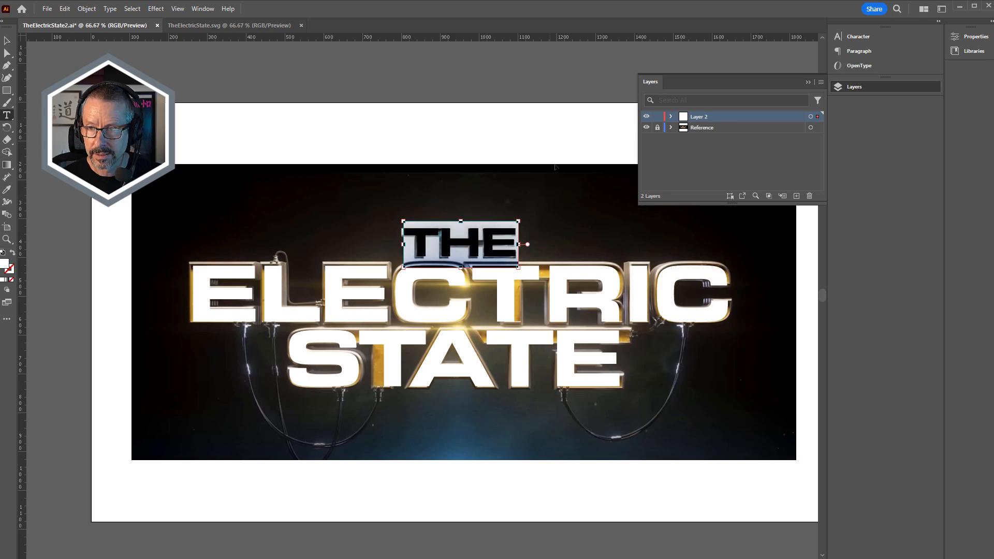
click(858, 37)
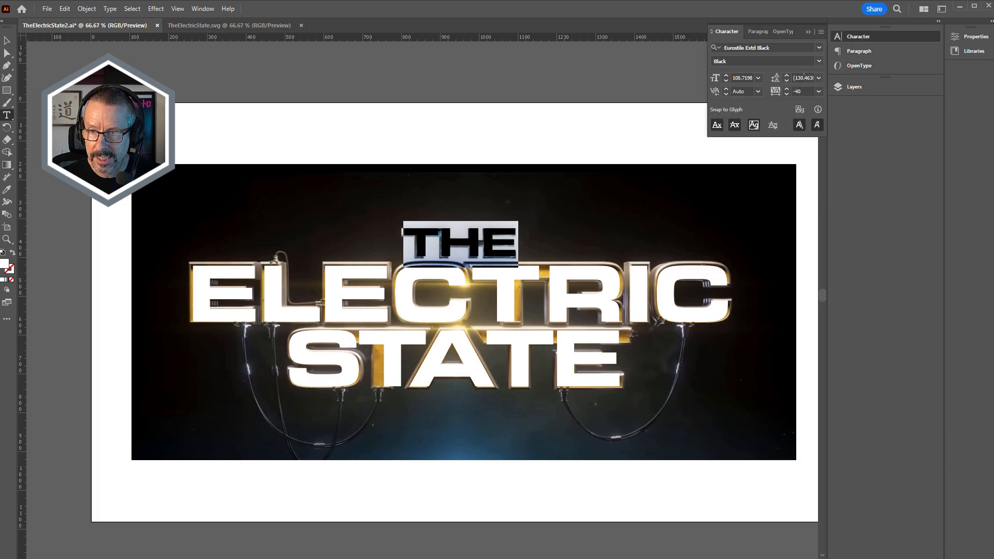
Step: Nudge the THE text slightly left and down to align it with the reference word
click(7, 40)
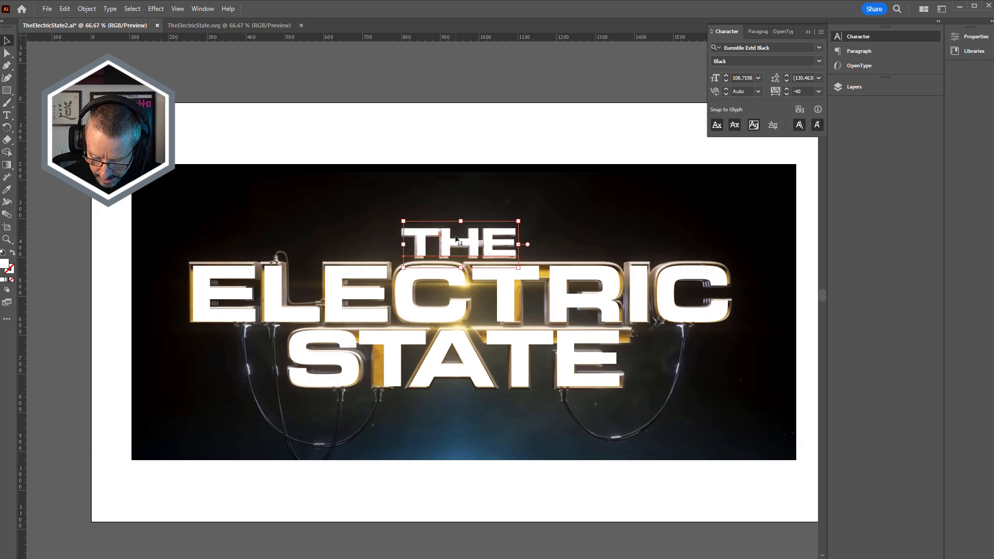
key(Left)
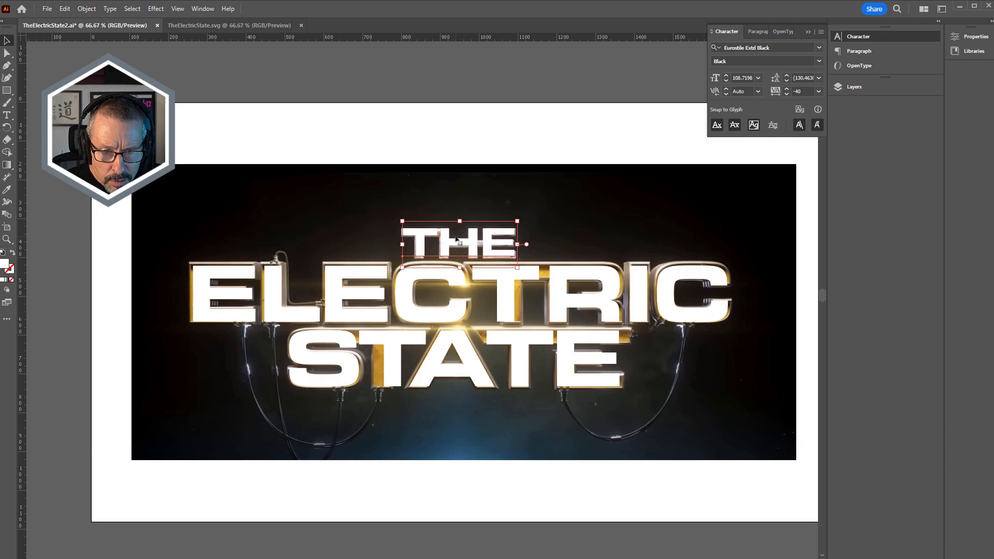
key(Down)
key(Down)
key(Left)
key(Left)
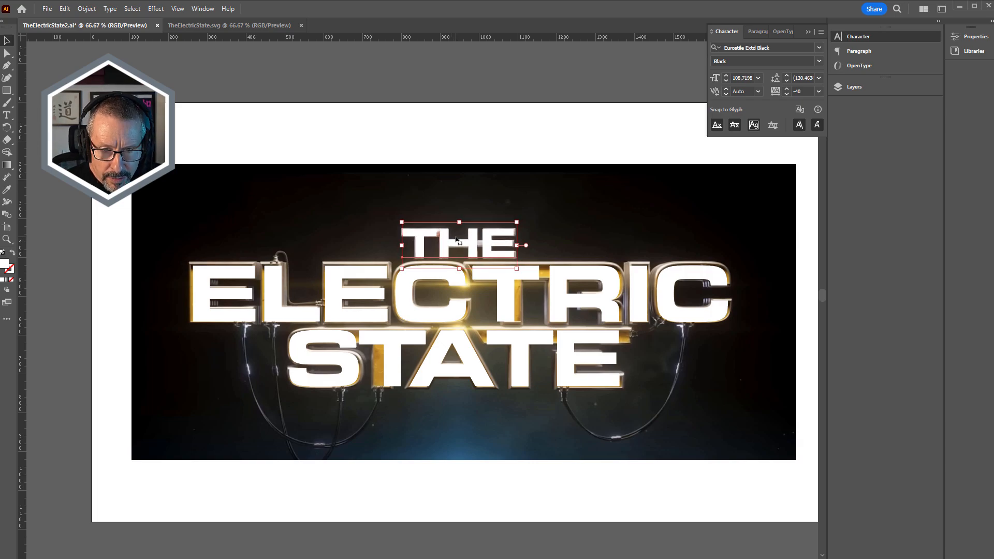
Step: Check the kerning between the letters H and E of the THE text
click(6, 115)
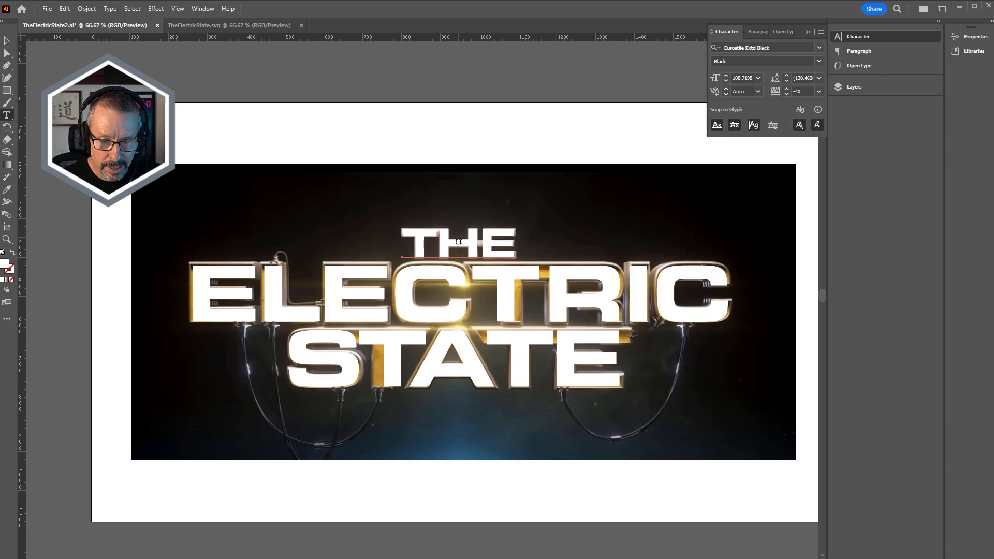
click(487, 243)
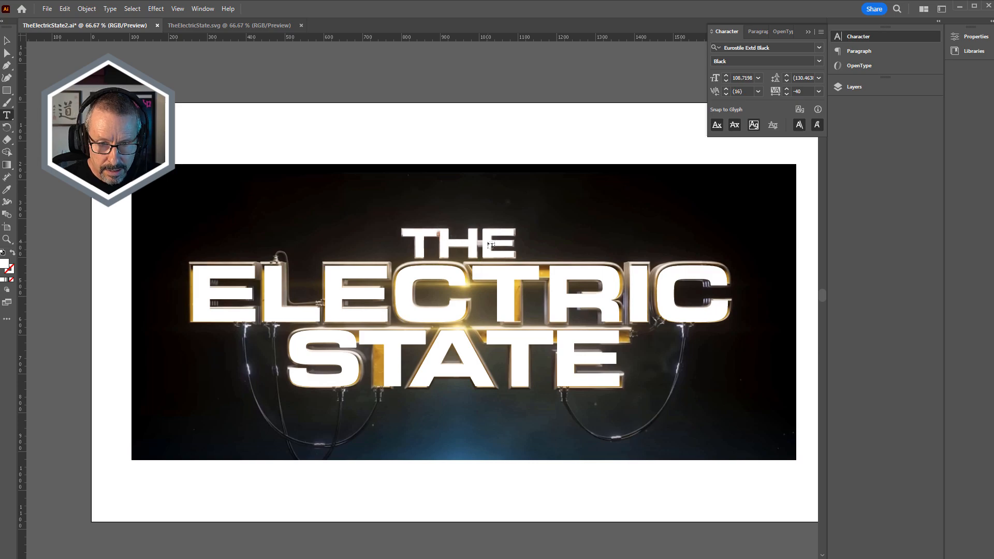
key(Escape)
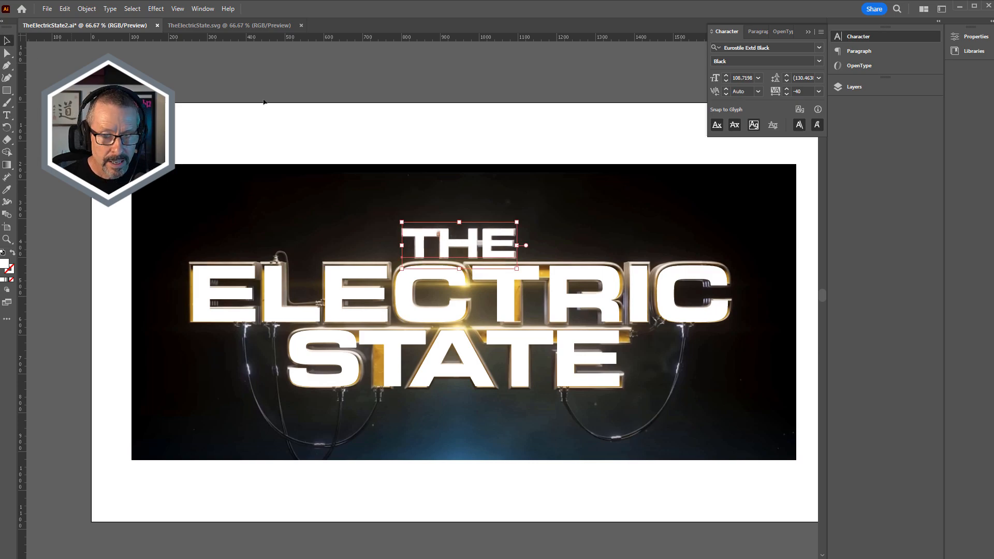
Step: Create a new layer above Layer 2 and copy the THE, ELECTRIC and STATE text objects onto it
click(854, 86)
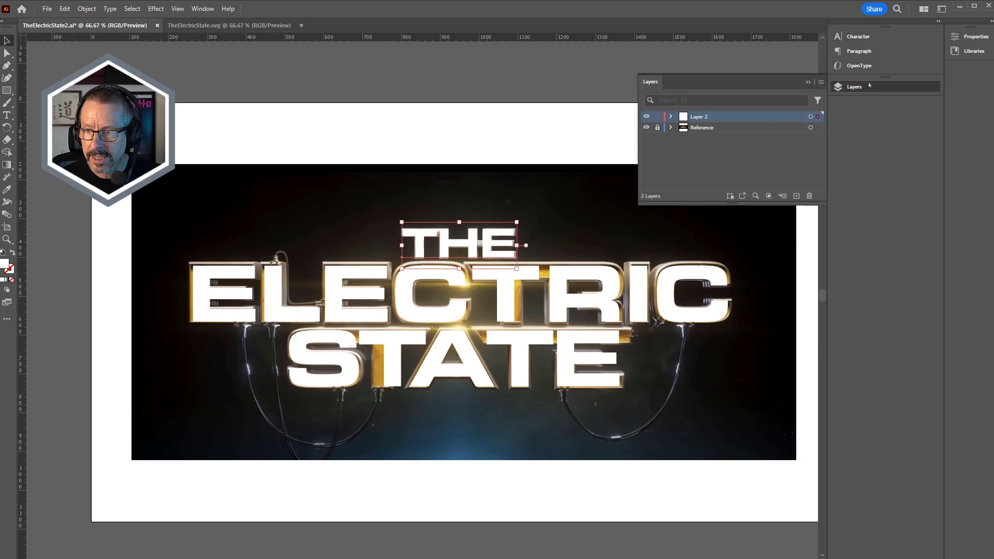
click(796, 196)
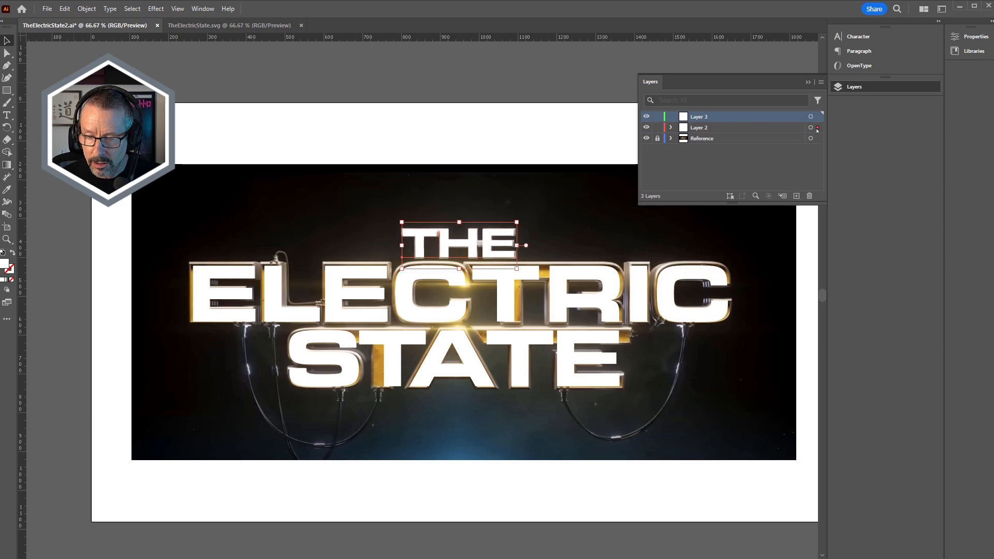
drag(310, 188, 543, 381)
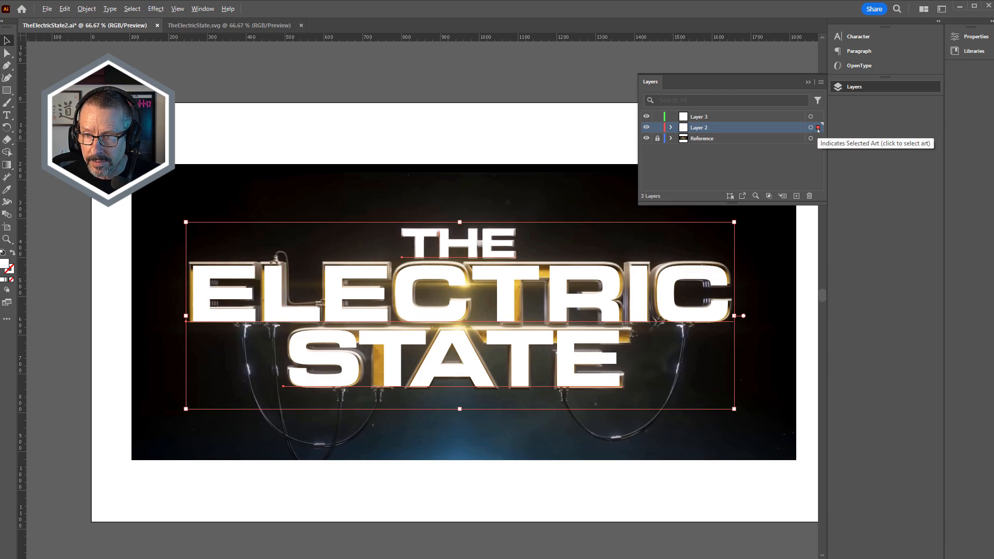
drag(818, 127, 818, 117)
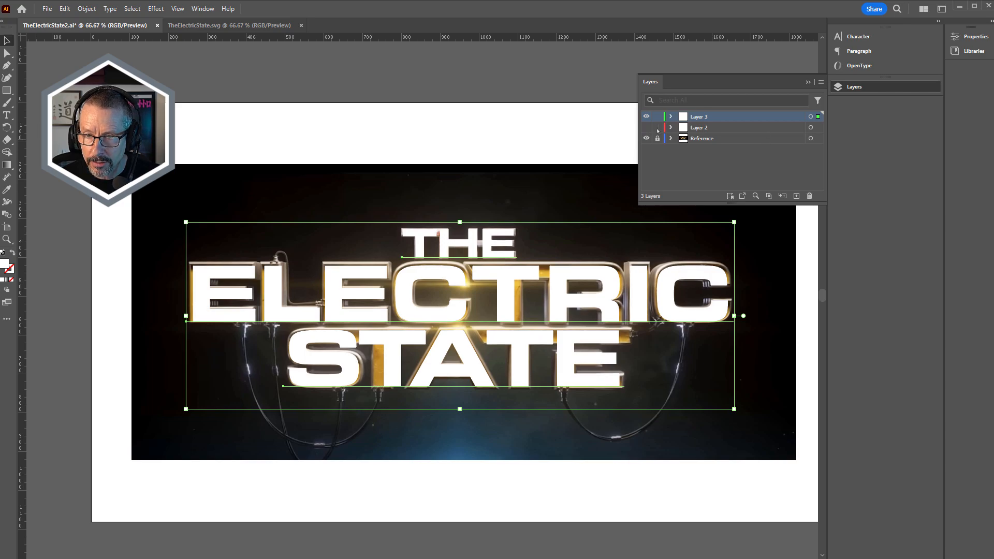
Step: Rename the hidden Layer 2 as LiveText and lock it
double_click(699, 128)
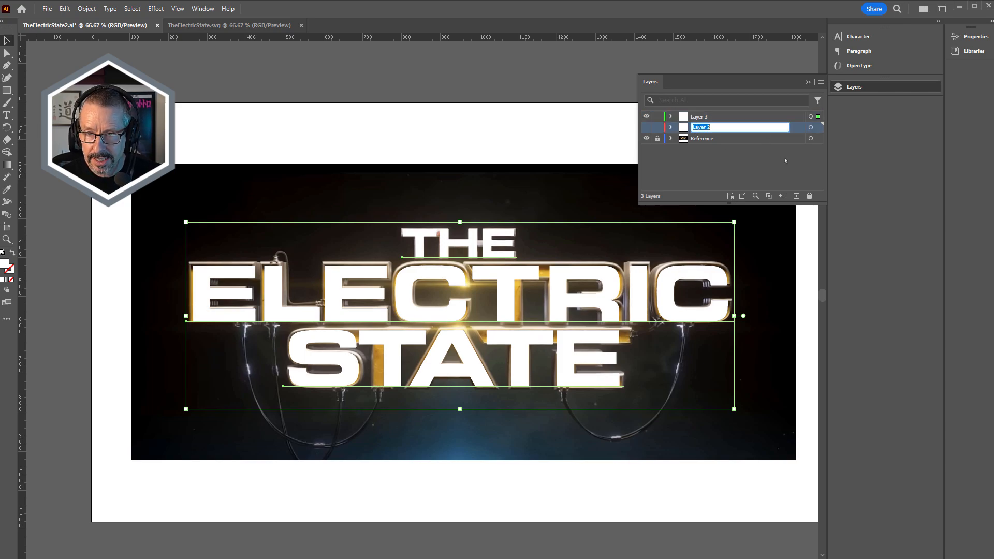
key(BackSpace)
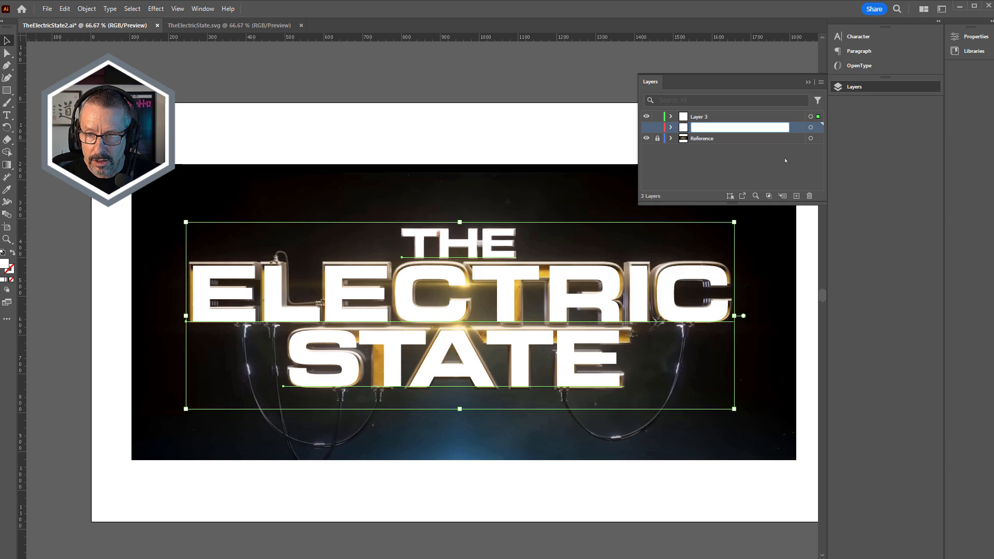
text(L)
key(Caps_Lock)
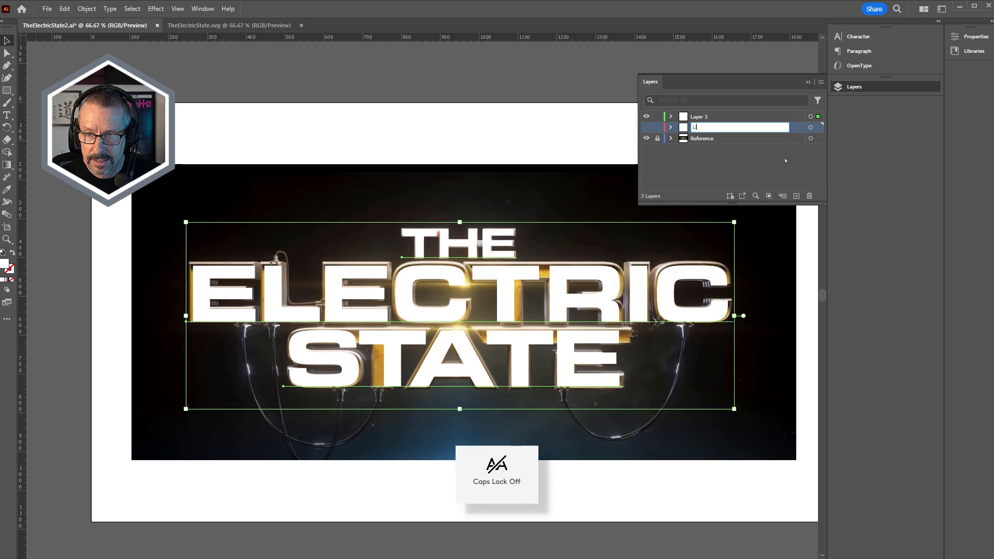
text(iveText)
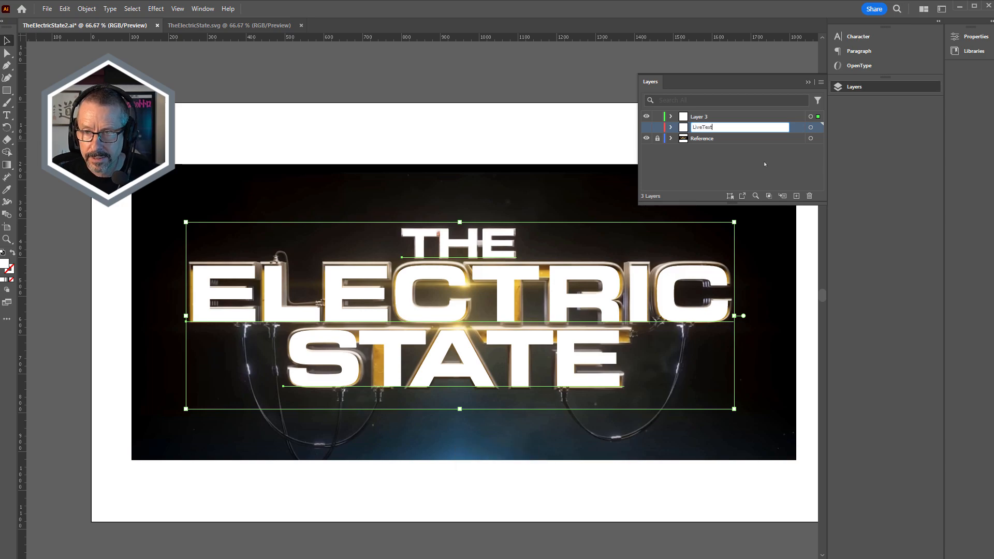
click(710, 160)
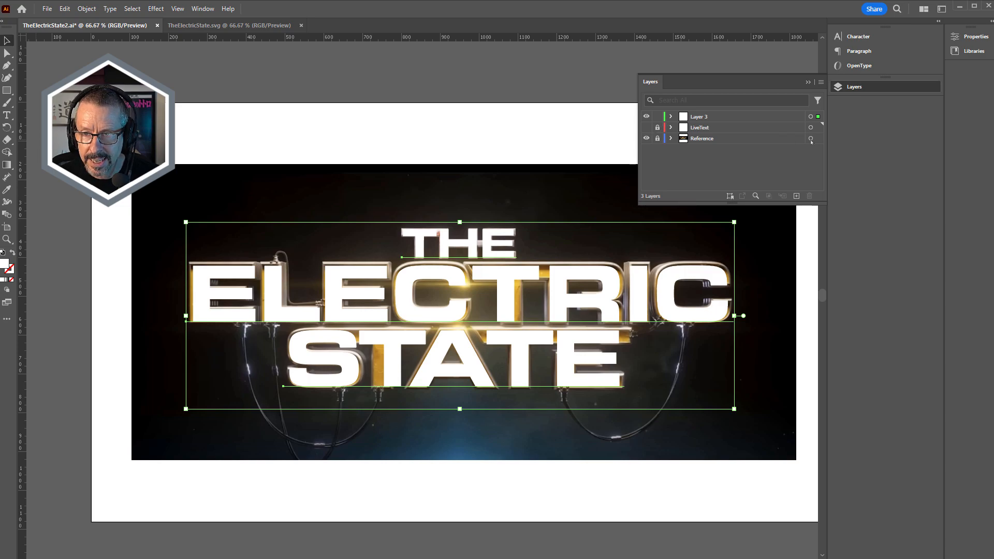
Step: Select all three text objects on Layer 3 and convert them to outlines
click(684, 119)
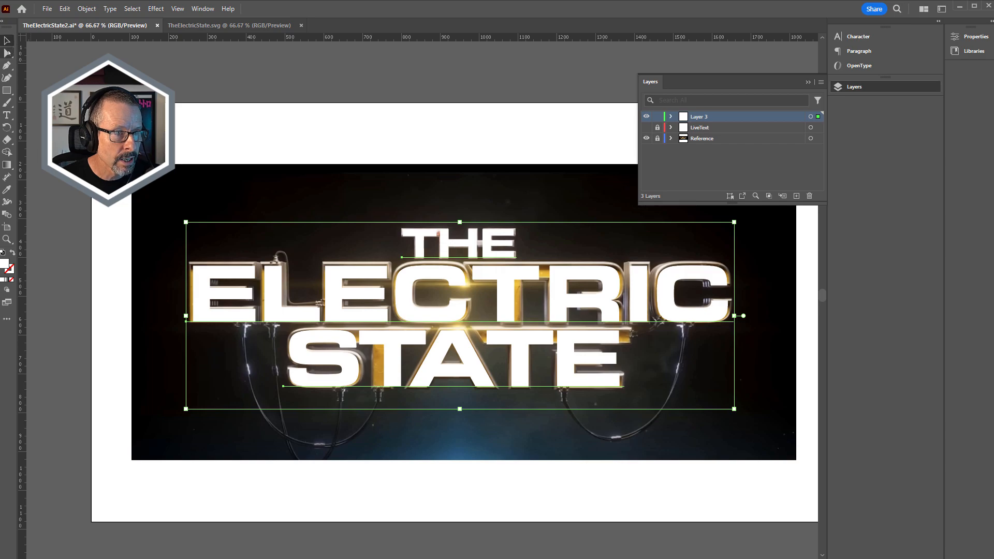
drag(291, 192, 590, 389)
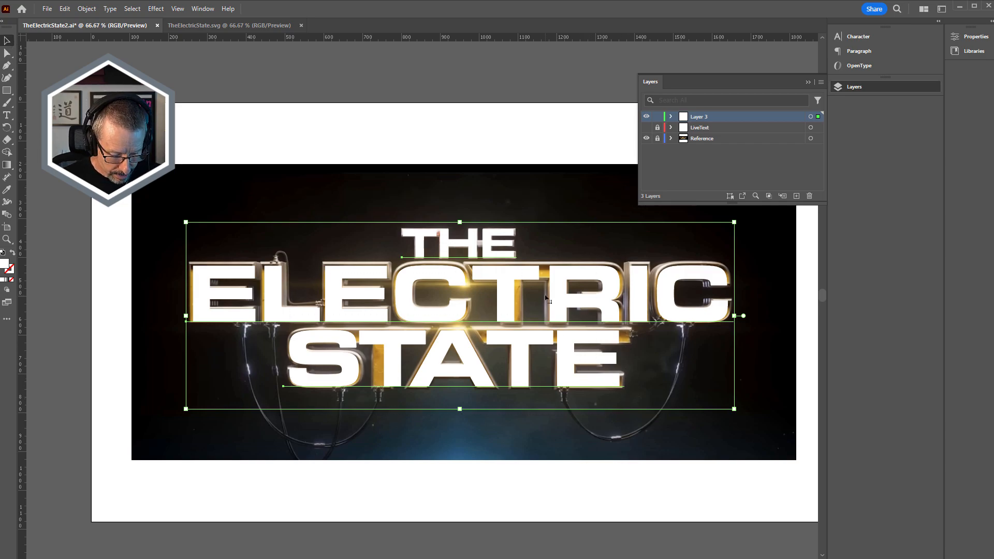
key(ctrl+shift+b)
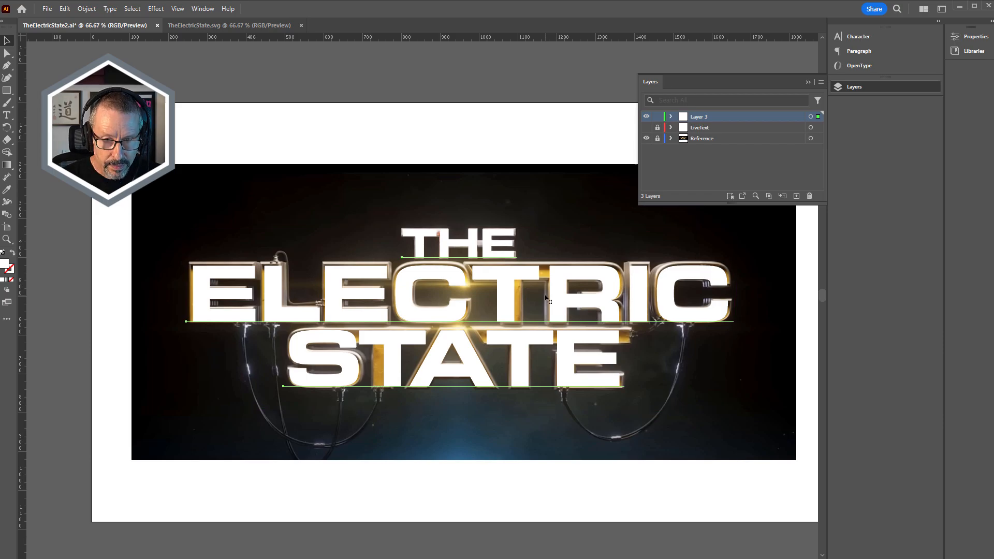
key(ctrl+shift+o)
key(ctrl+shift+b)
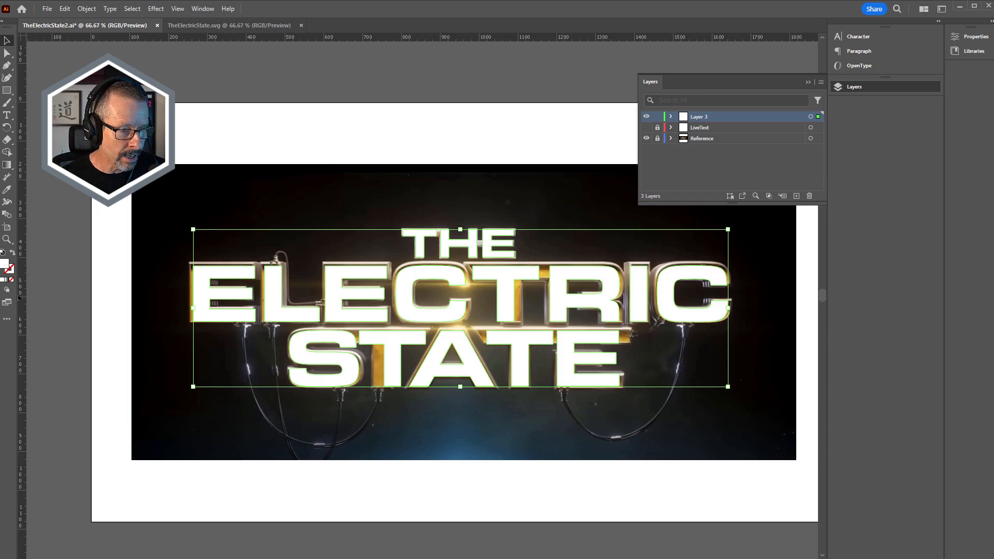
Step: Swap the fill and stroke of the outlined lettering so it has a white stroke and no fill, and deselect it
click(12, 254)
key(a)
key(ctrl+shift+a)
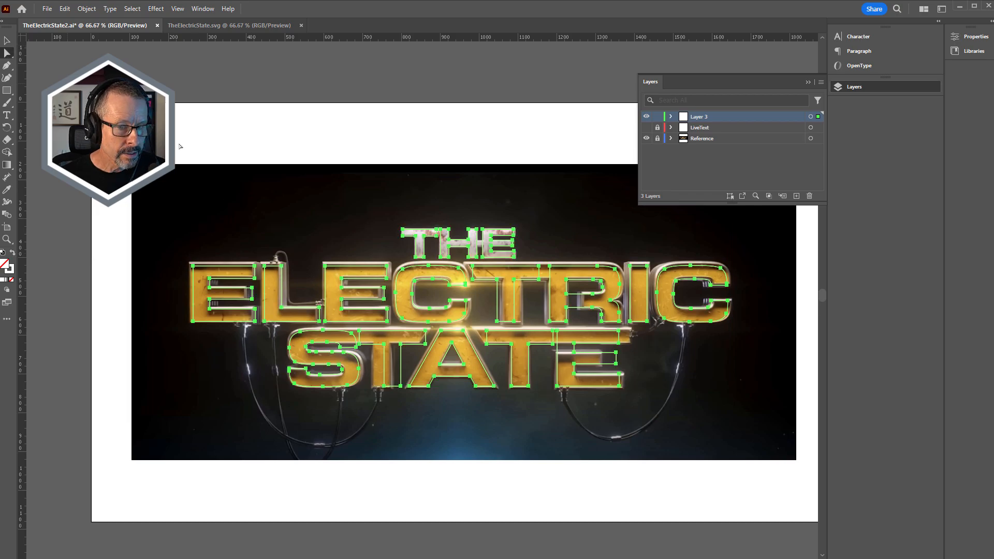
Step: Move the first E of ELECTRIC slightly left to align its outline with the reference letter
scroll(281, 298, up, 1)
scroll(281, 299, up, 1)
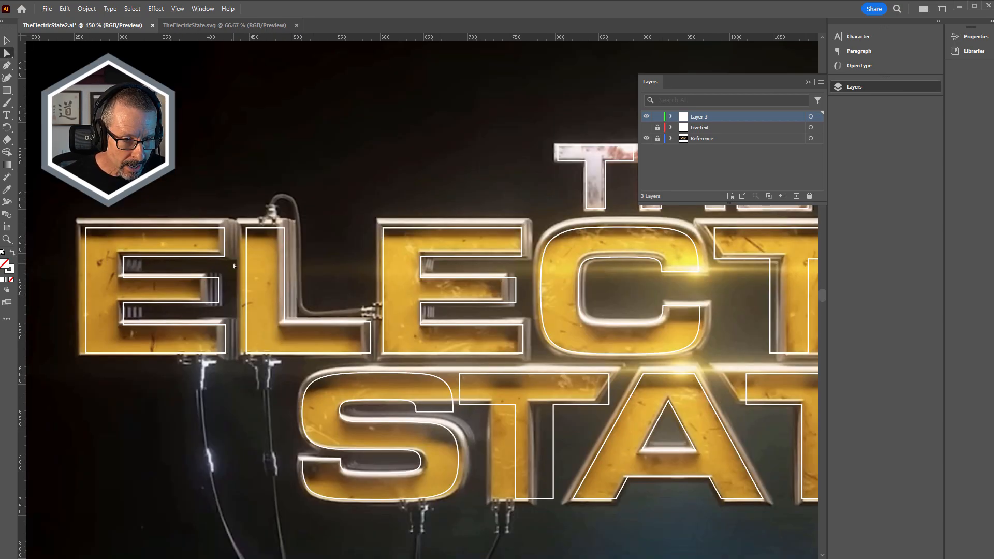
drag(253, 240, 343, 213)
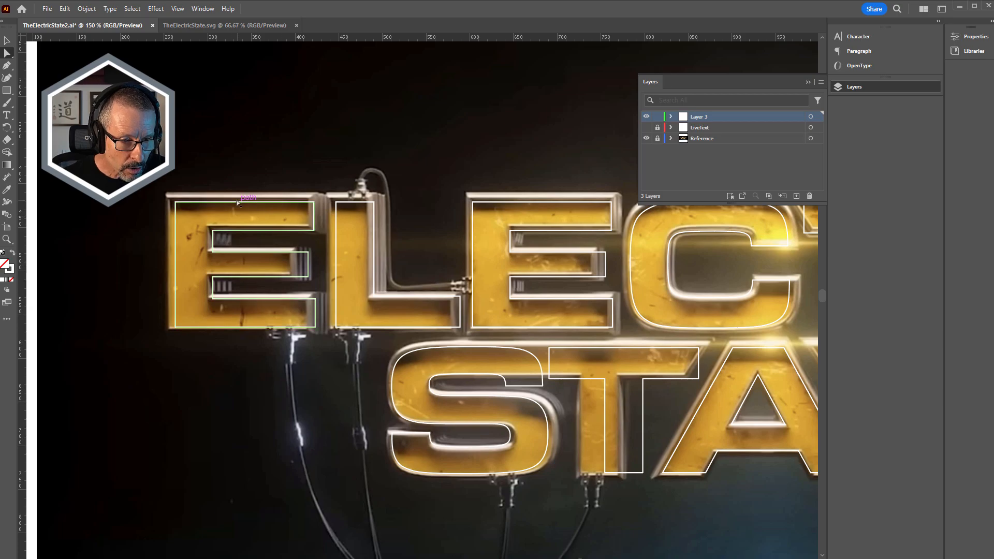
click(276, 202)
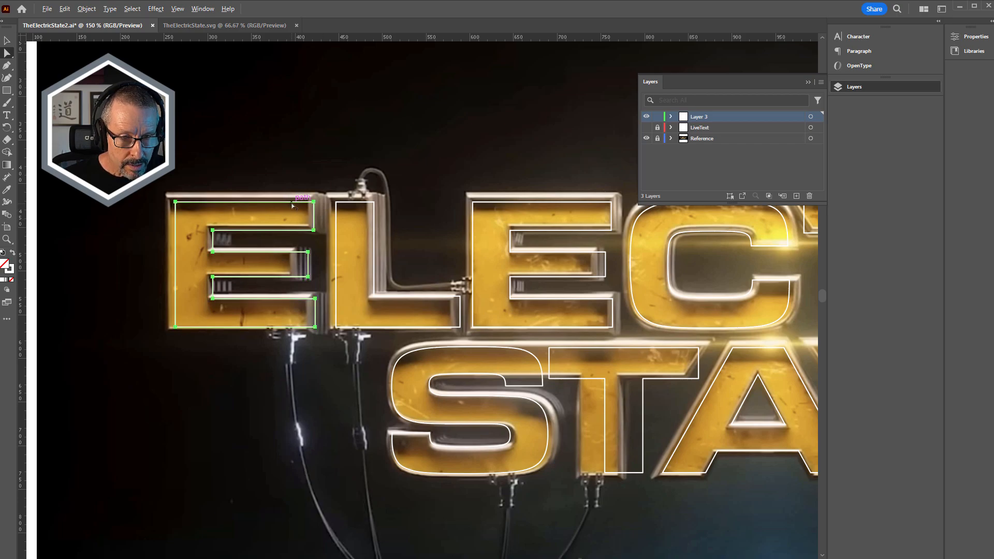
drag(295, 206, 290, 206)
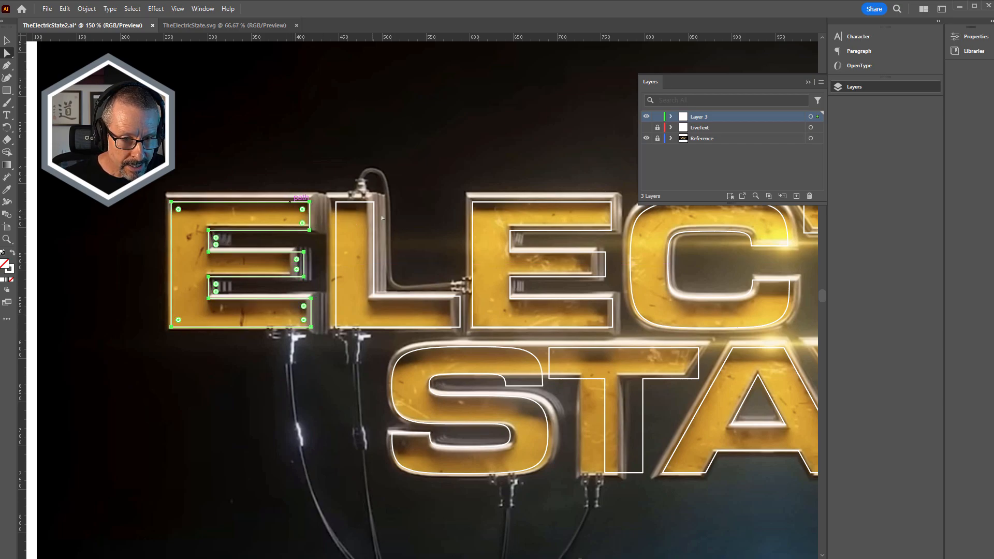
Step: Shift the L of ELECTRIC left onto the reference letter and adjust the right end of its foot
click(421, 297)
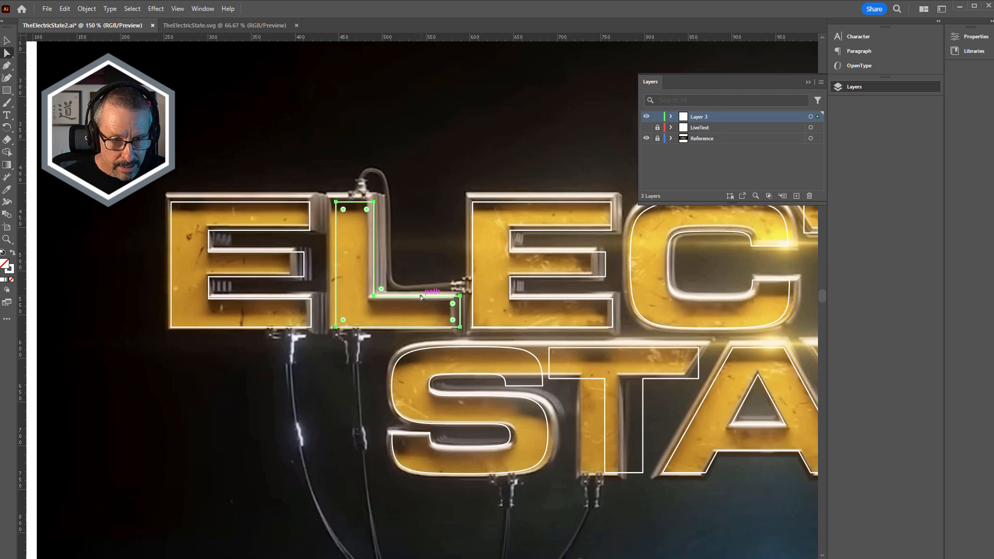
drag(421, 297, 420, 296)
key(Left)
key(Left)
key(Left)
key(Left)
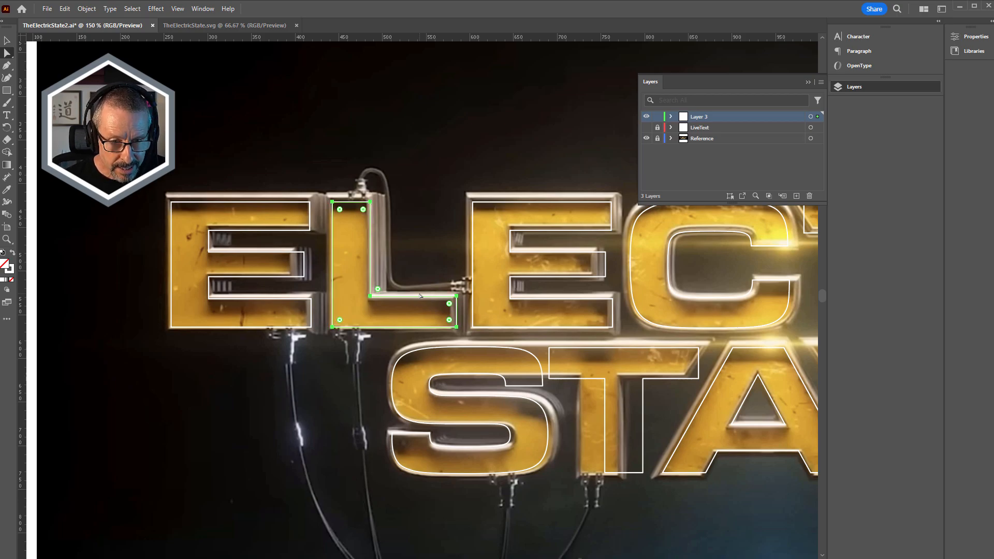
key(Left)
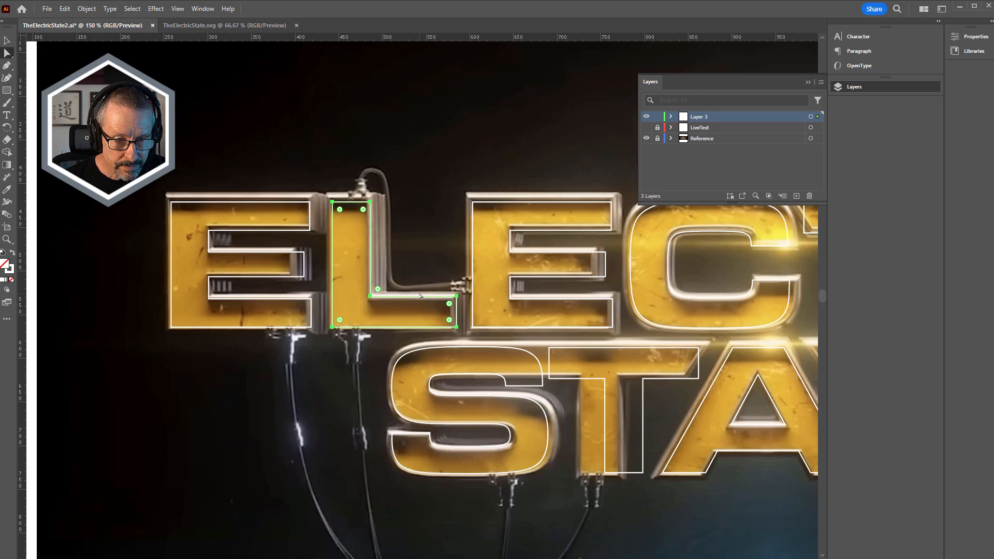
drag(454, 288, 452, 317)
key(ctrl+shift+a)
Step: Shorten the middle bar of the second E in ELECTRIC to match the reference letter
scroll(497, 254, right, 1)
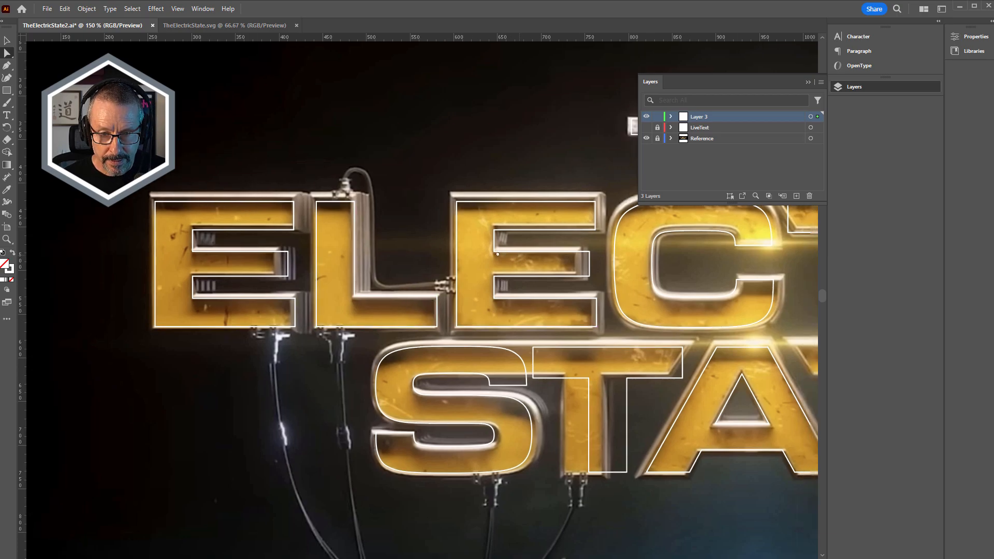
scroll(498, 254, right, 6)
scroll(498, 254, down, 1)
drag(479, 223, 473, 247)
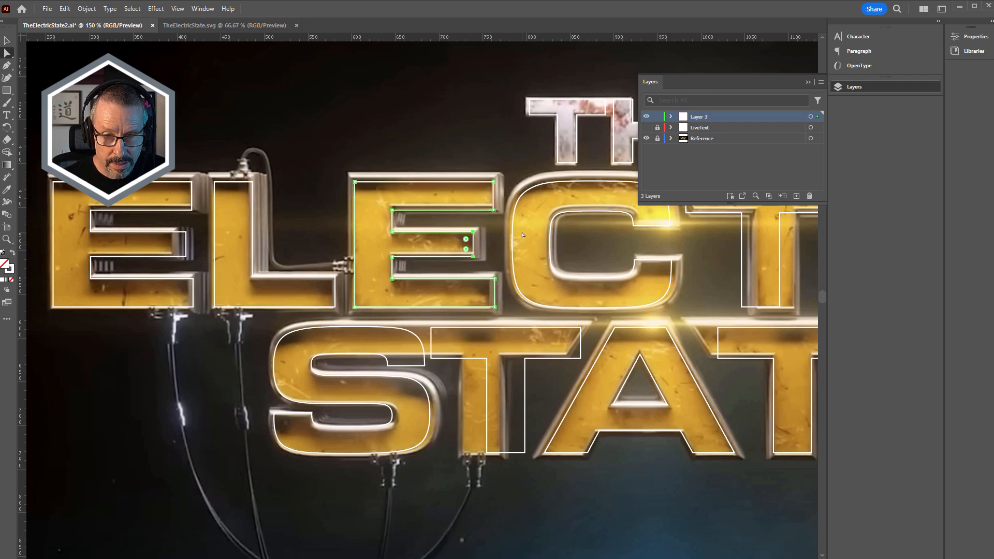
Step: Select the first C of ELECTRIC and compare its outline with the reference letter
scroll(523, 235, right, 3)
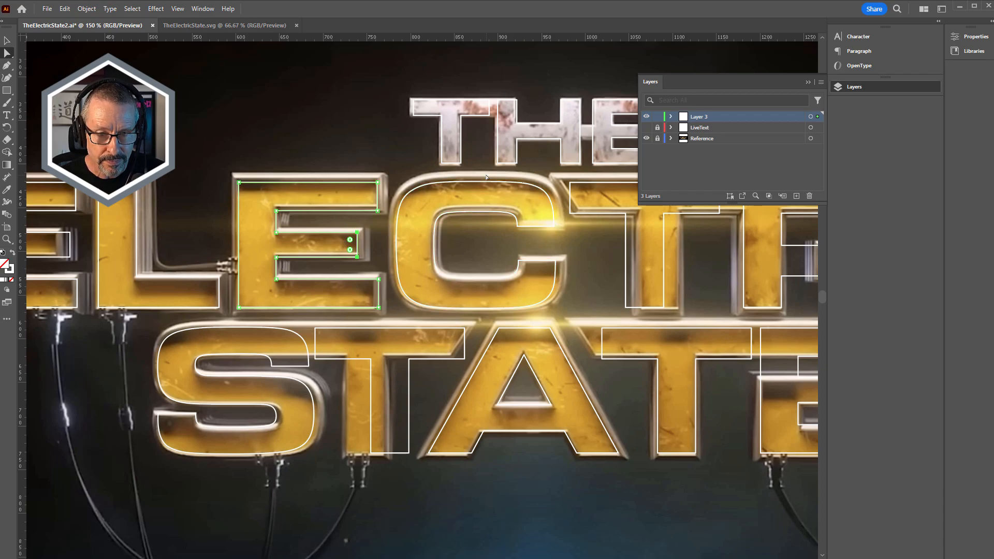
drag(471, 171, 481, 198)
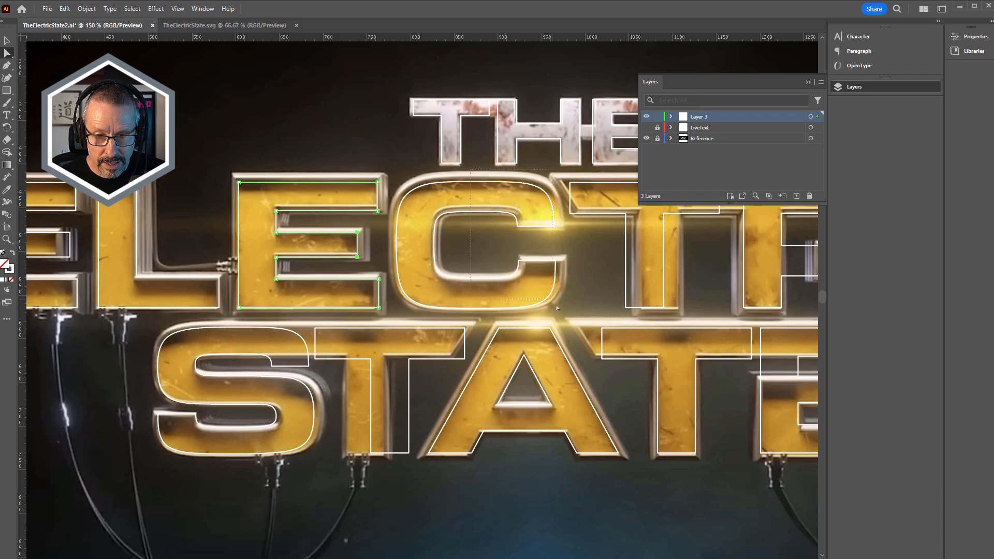
drag(557, 309, 563, 316)
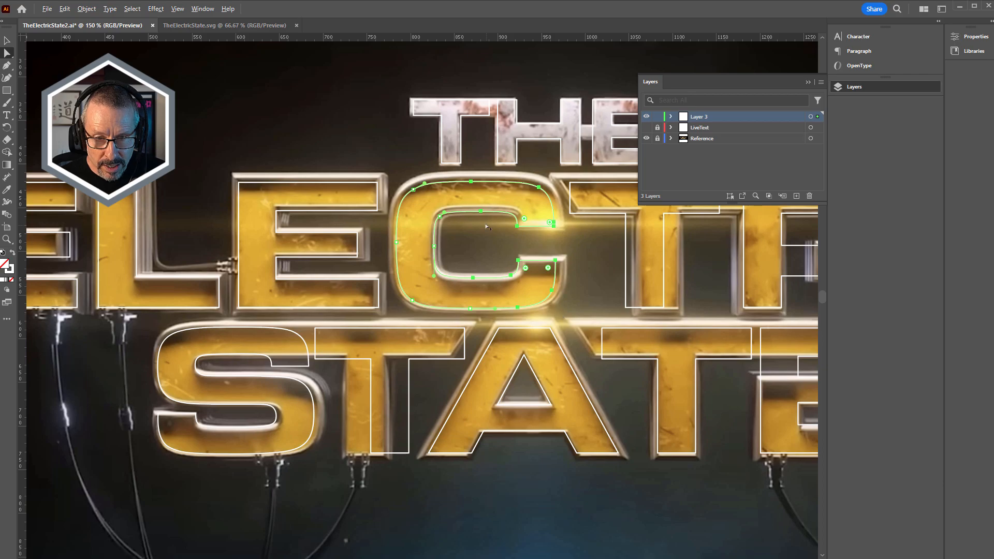
scroll(487, 226, up, 1)
scroll(482, 207, down, 1)
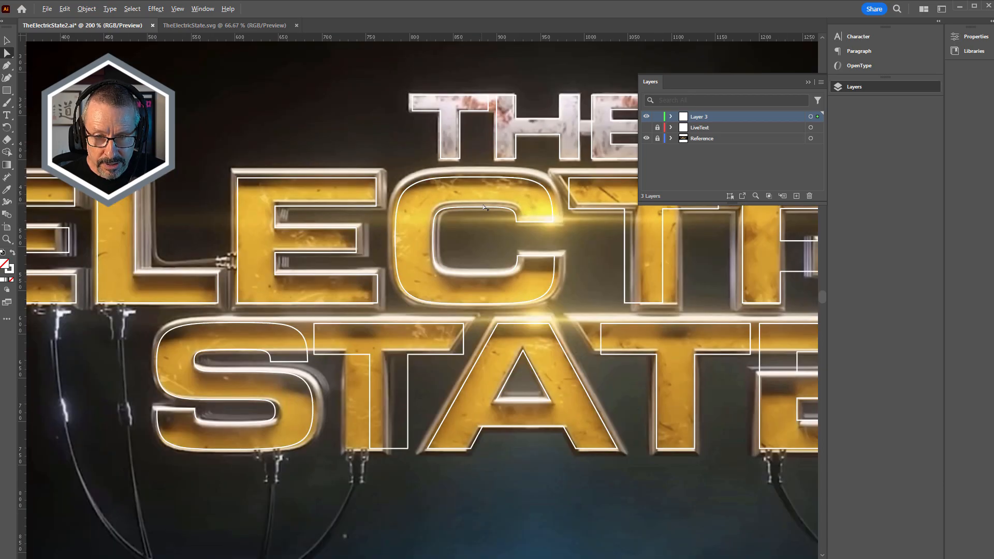
drag(587, 243, 488, 245)
drag(560, 280, 481, 268)
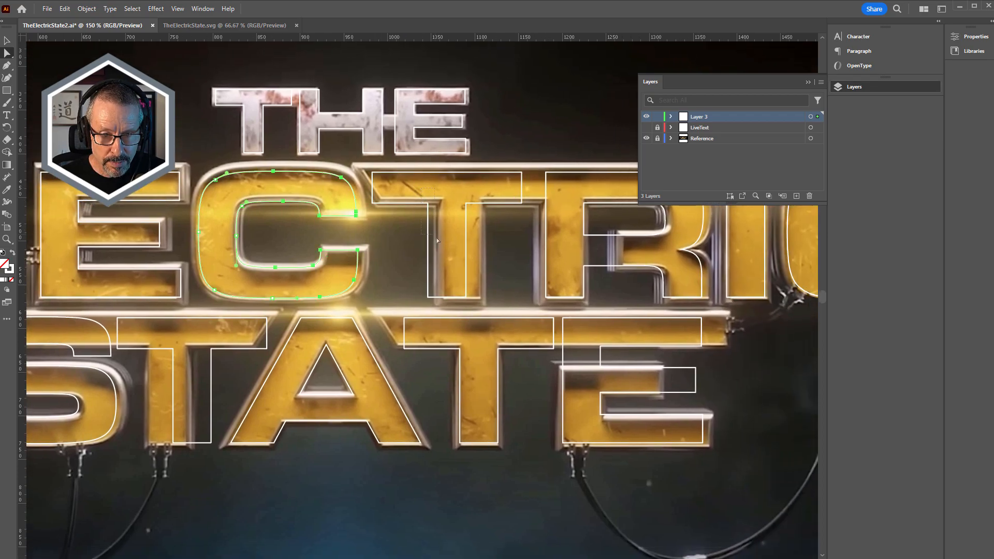
Step: Shift the stem of the T in ELECTRIC right onto the reference and raise the crossbar's underside to match
click(468, 272)
drag(466, 237, 480, 239)
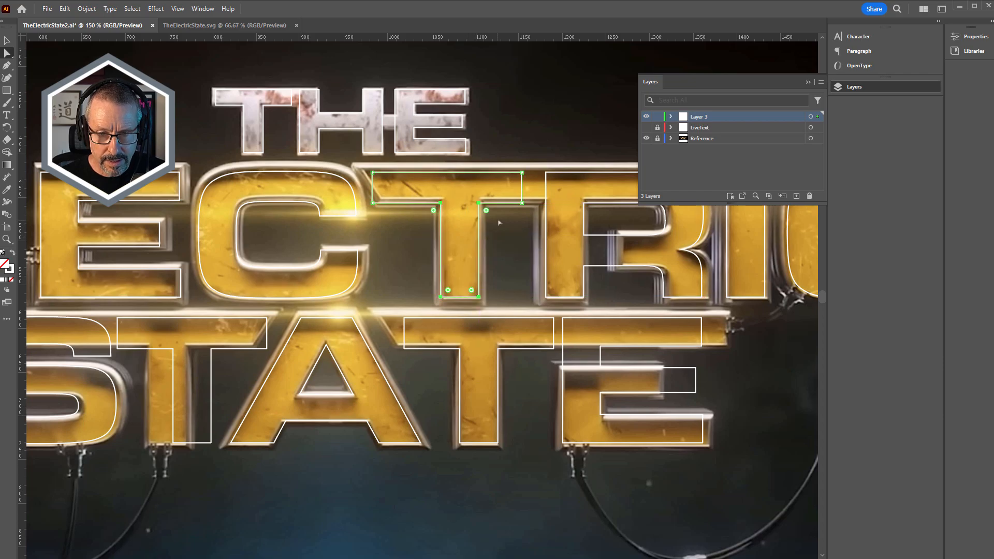
drag(574, 198, 525, 233)
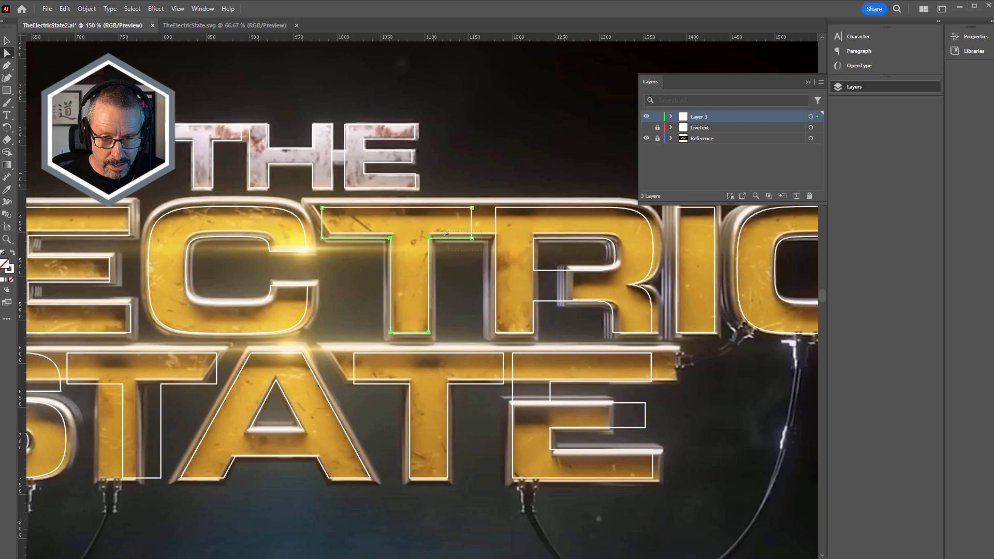
scroll(436, 245, up, 1)
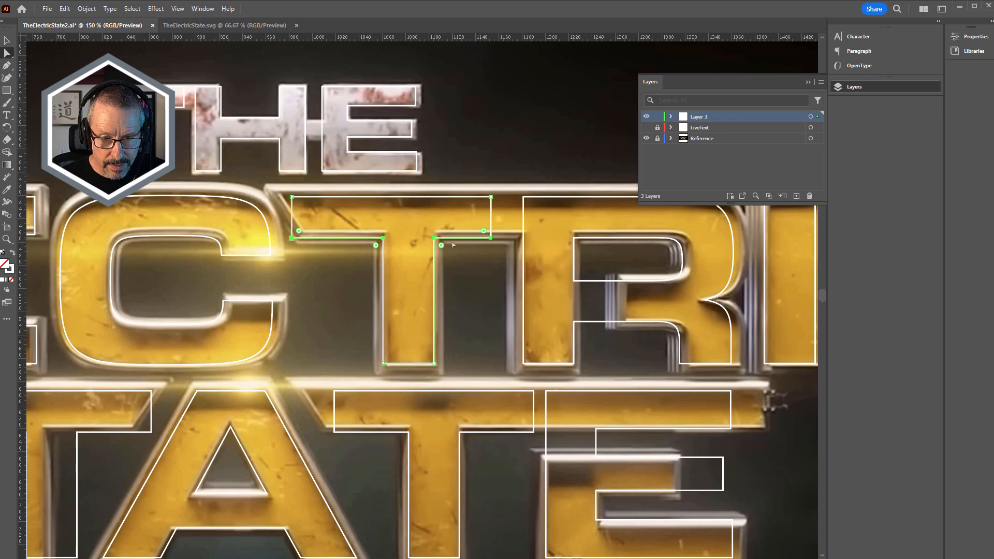
drag(452, 240, 454, 235)
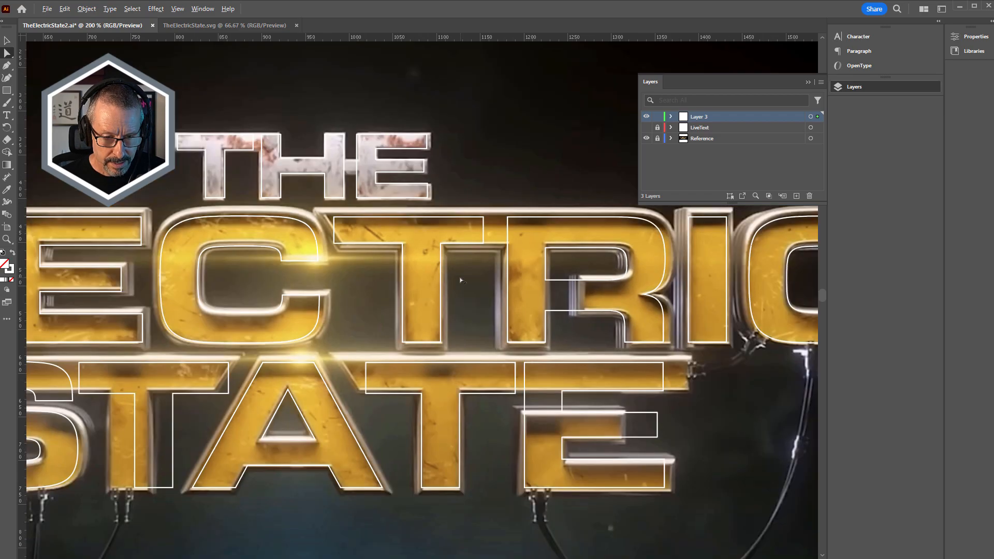
Step: Extend the right end of the T's crossbar in ELECTRIC so it overlaps the stem of the R
scroll(445, 231, down, 1)
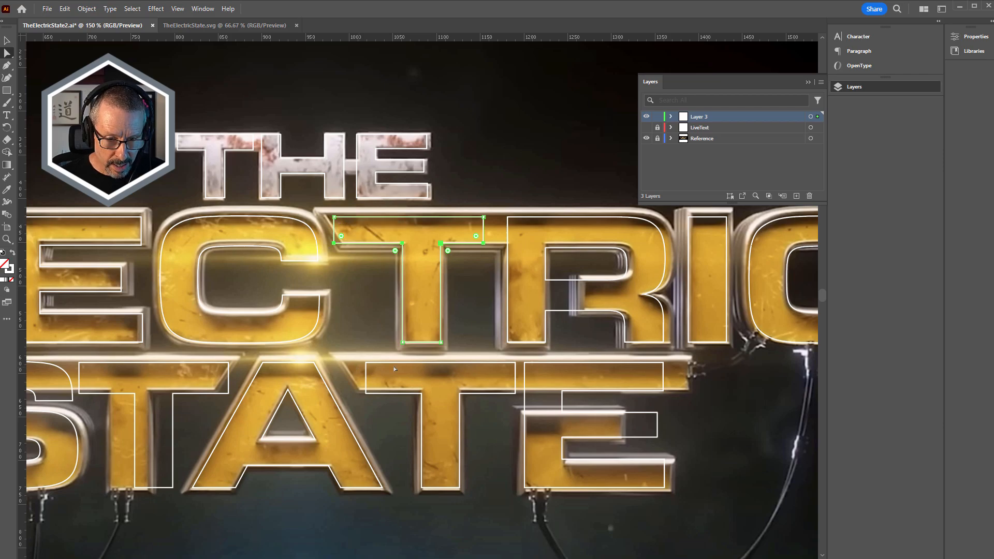
click(534, 264)
drag(533, 264, 416, 260)
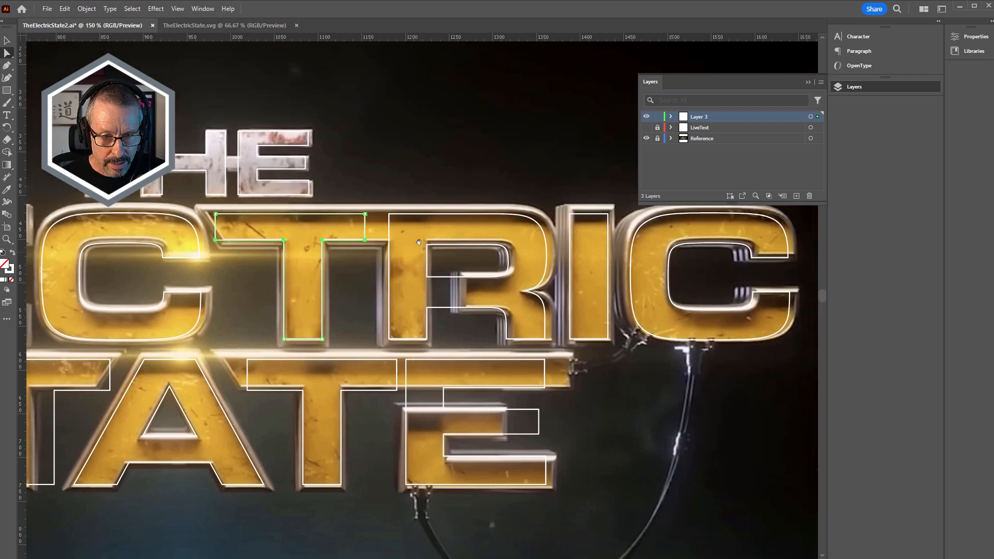
drag(366, 229, 411, 230)
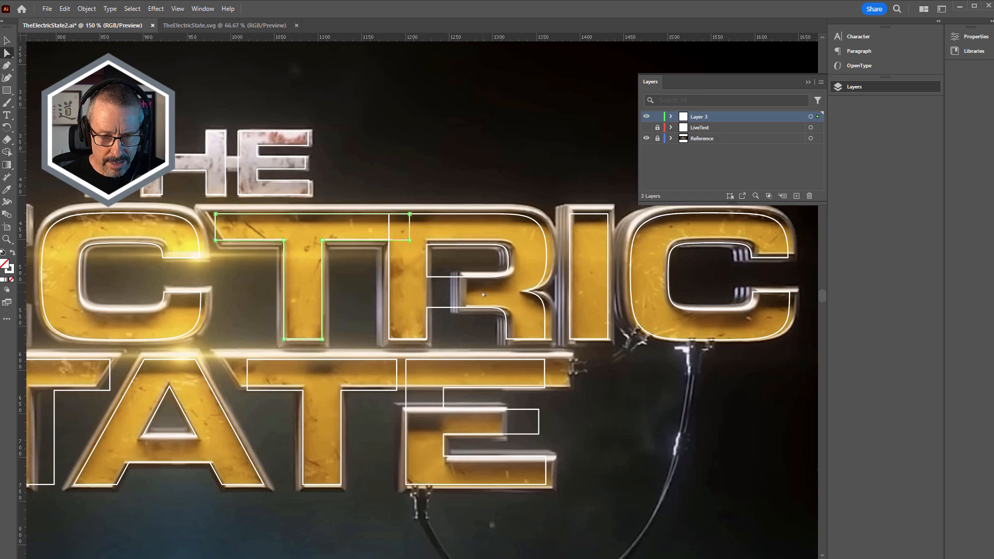
Step: Draw a small rectangle beside the R's stem in ELECTRIC, spanning the gap between bowl and leg, and deselect it
click(7, 90)
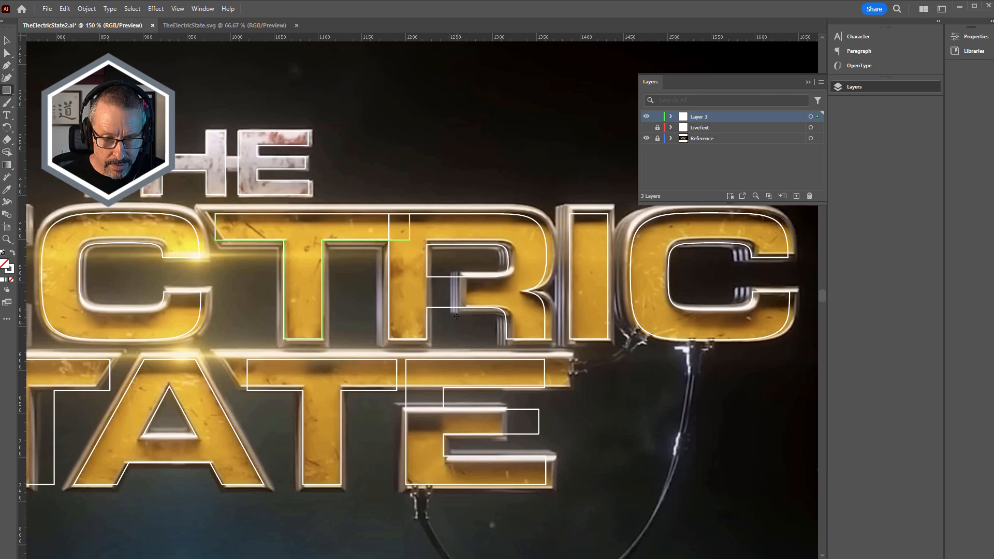
drag(426, 272, 467, 318)
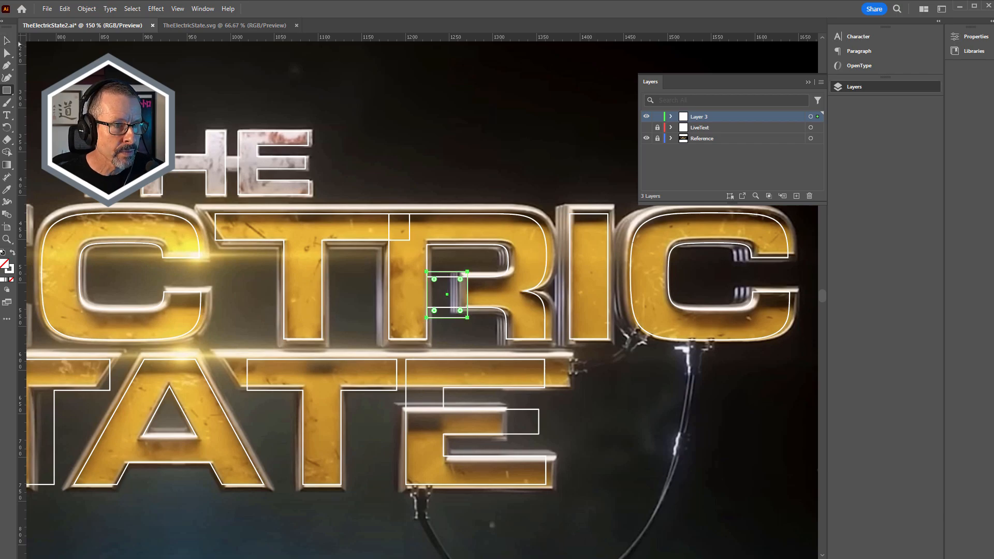
key(v)
click(476, 165)
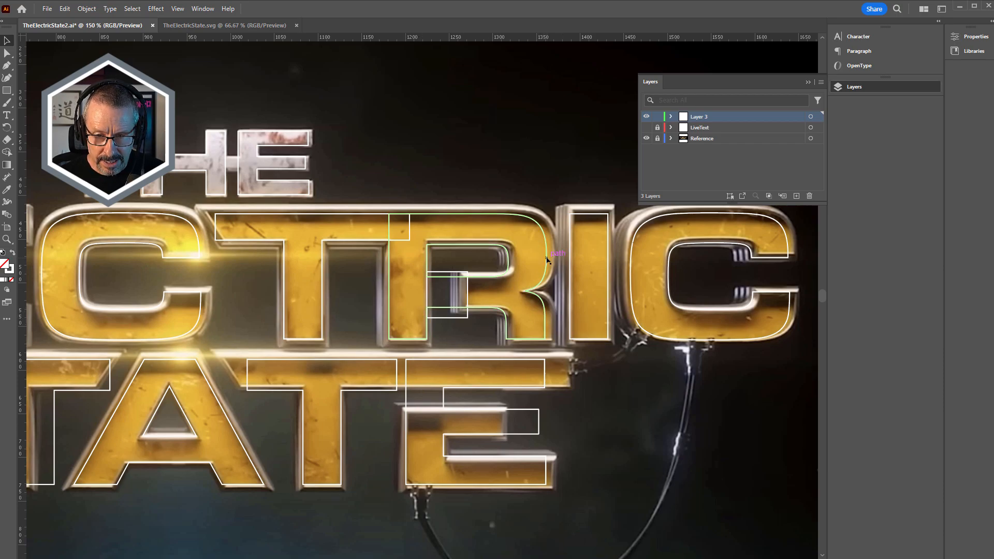
Step: Raise the underside of the first T's crossbar in STATE to match the thickness of the reference letter
drag(543, 249, 369, 238)
drag(519, 257, 444, 262)
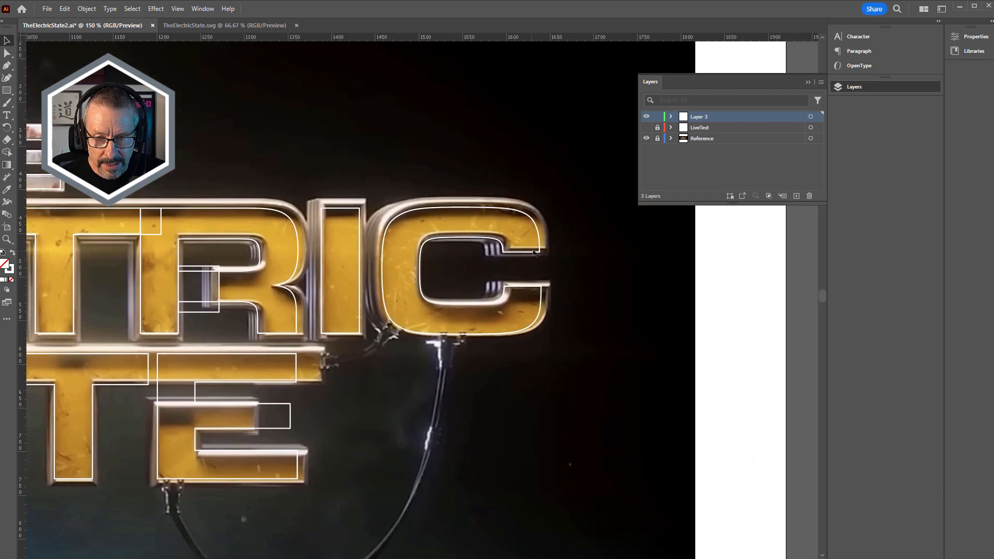
scroll(397, 293, left, 8)
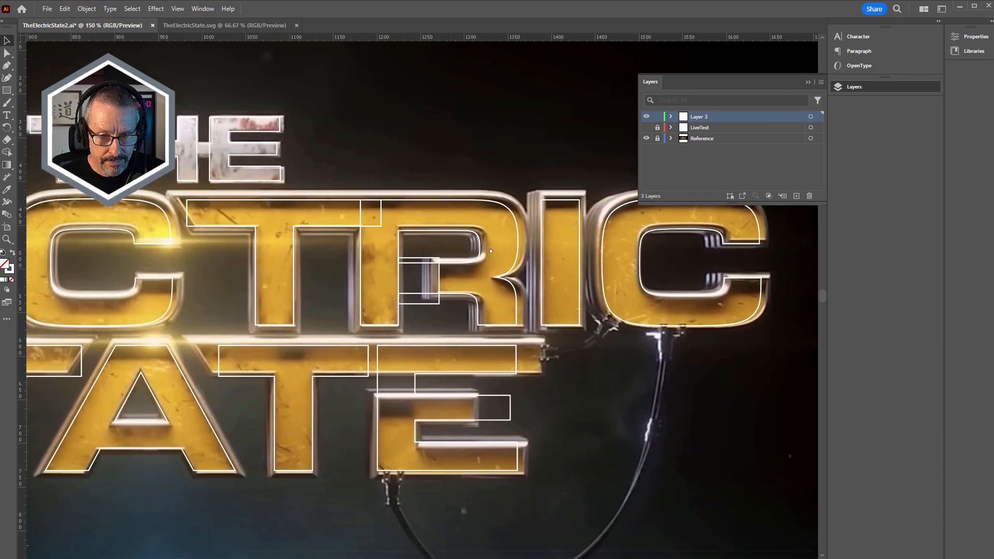
scroll(454, 251, left, 3)
scroll(455, 251, down, 1)
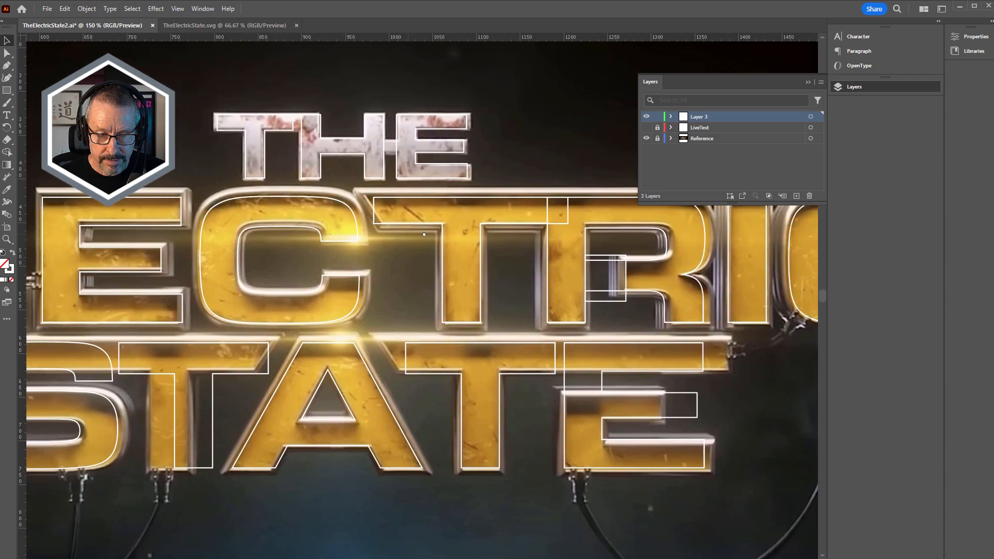
scroll(410, 247, down, 1)
scroll(362, 259, left, 2)
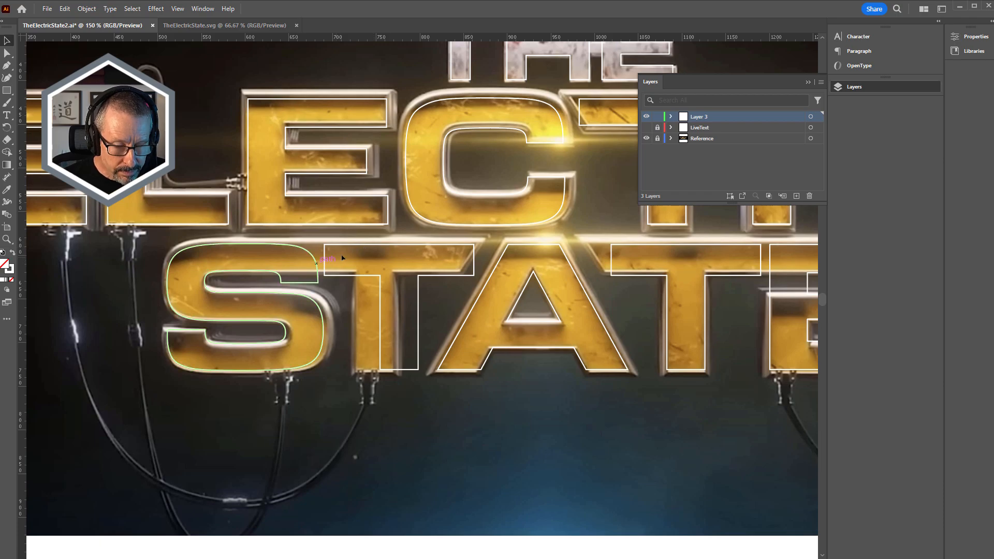
key(a)
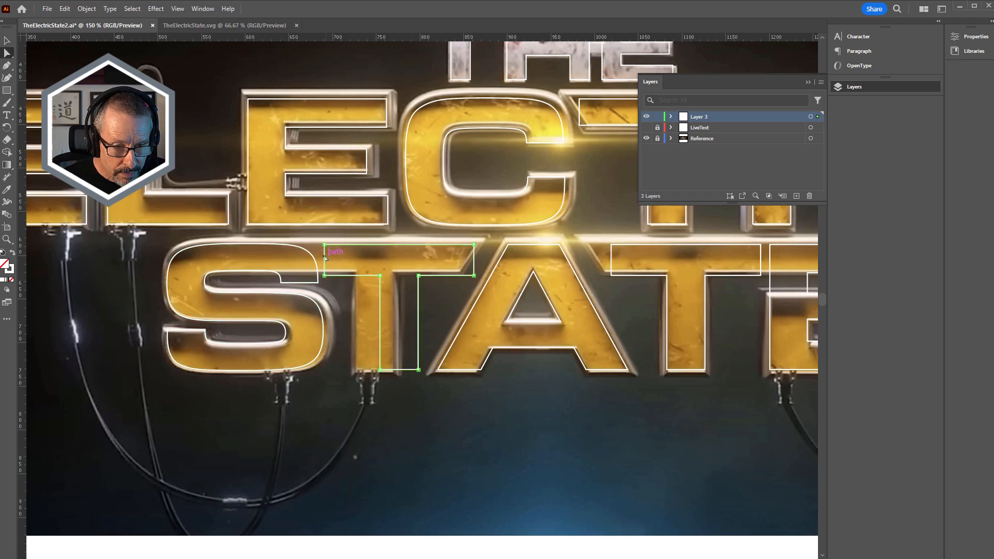
scroll(247, 271, up, 2)
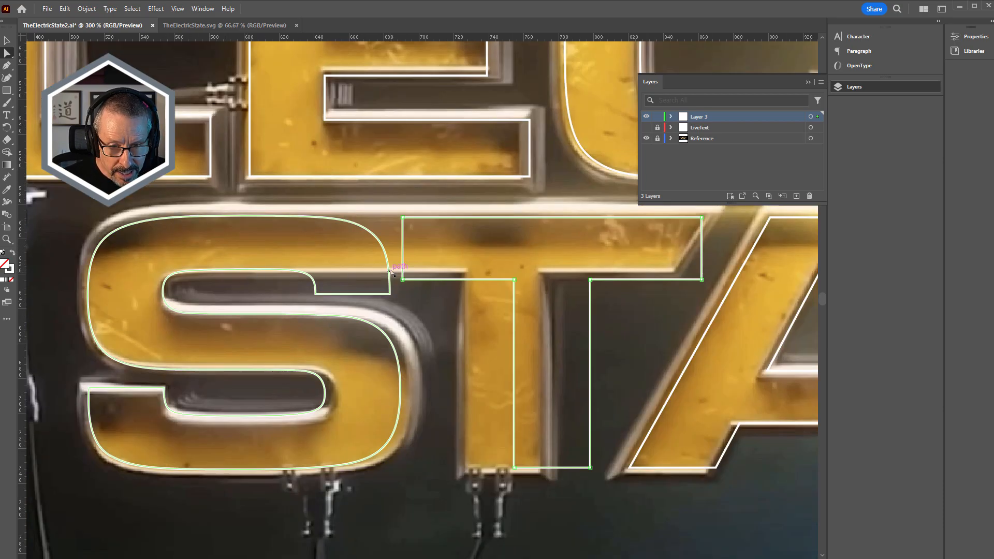
drag(402, 279, 426, 295)
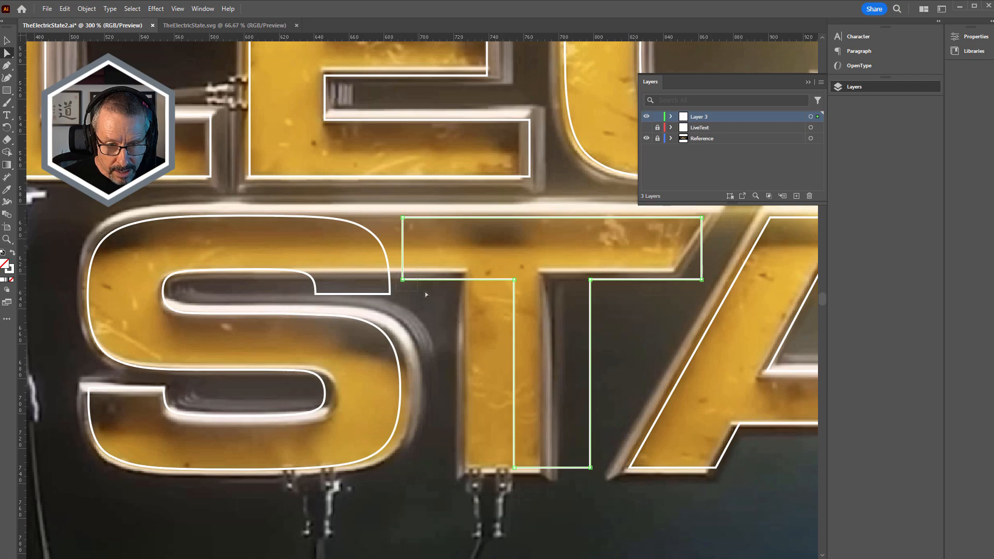
drag(710, 293, 710, 293)
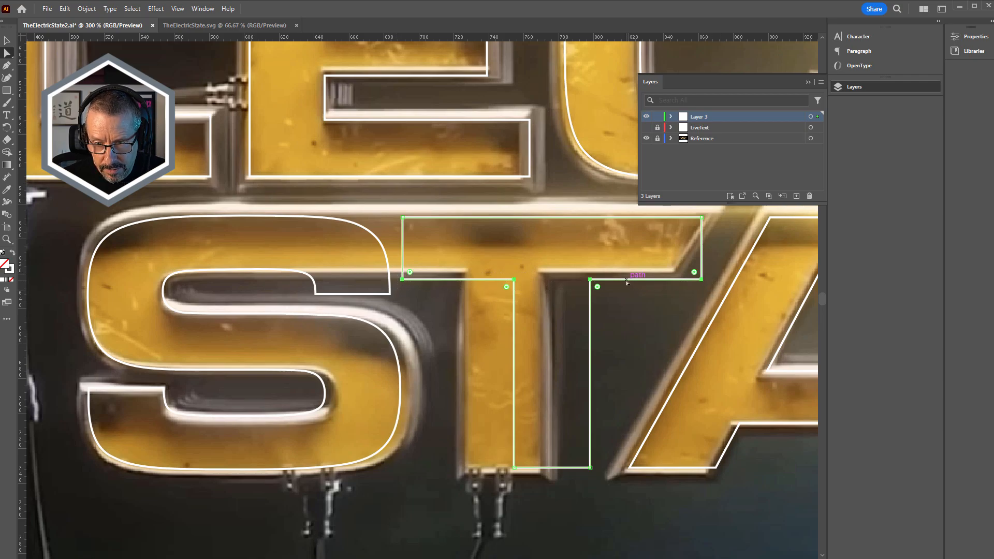
drag(629, 279, 628, 271)
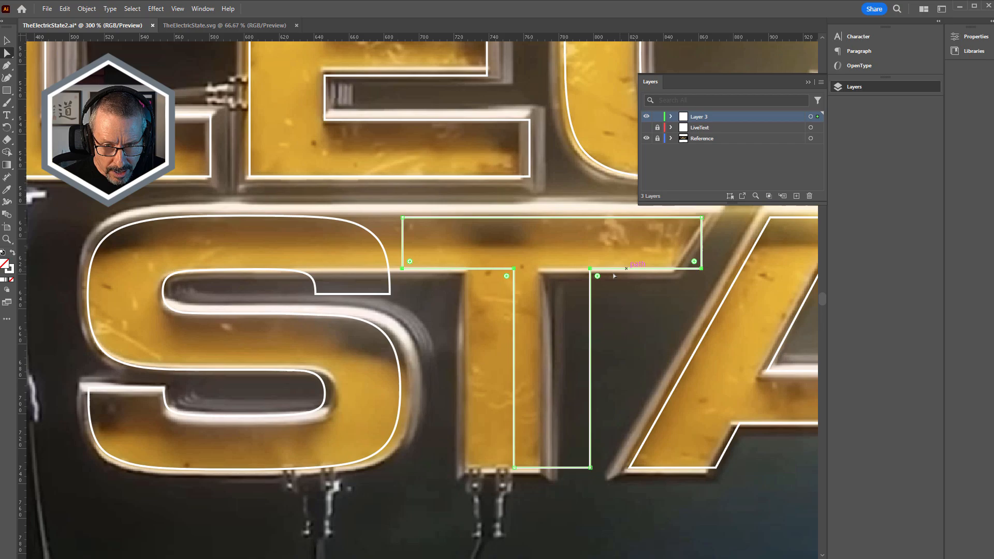
Step: Move the stem of the first T in STATE left onto the reference and extend its crossbar's left end into the S
click(506, 294)
shift+click(591, 352)
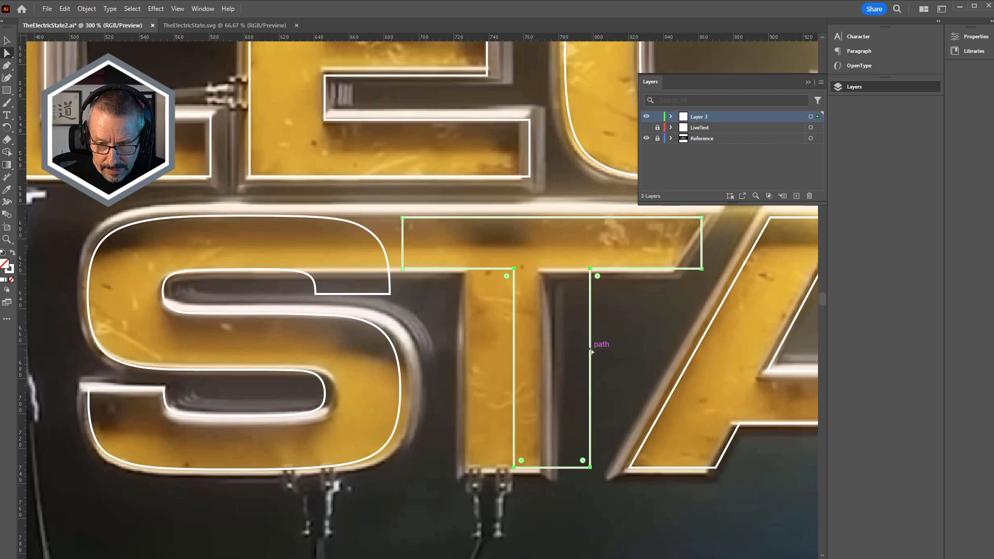
drag(590, 351, 542, 354)
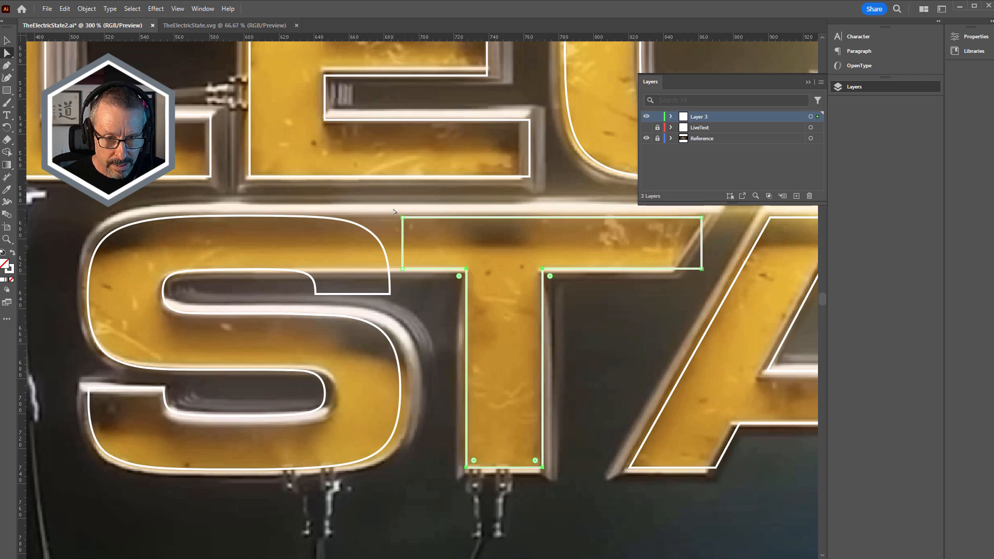
drag(404, 241, 226, 263)
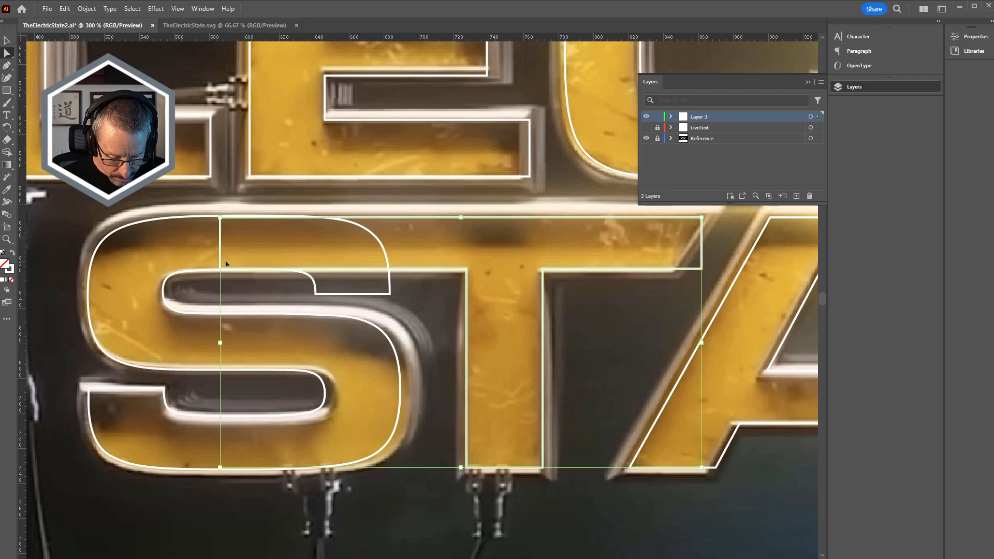
Step: Inspect in outline view how the first T's crossbar in STATE lines up with the top of the S, and return to preview
key(ctrl+y)
click(224, 260)
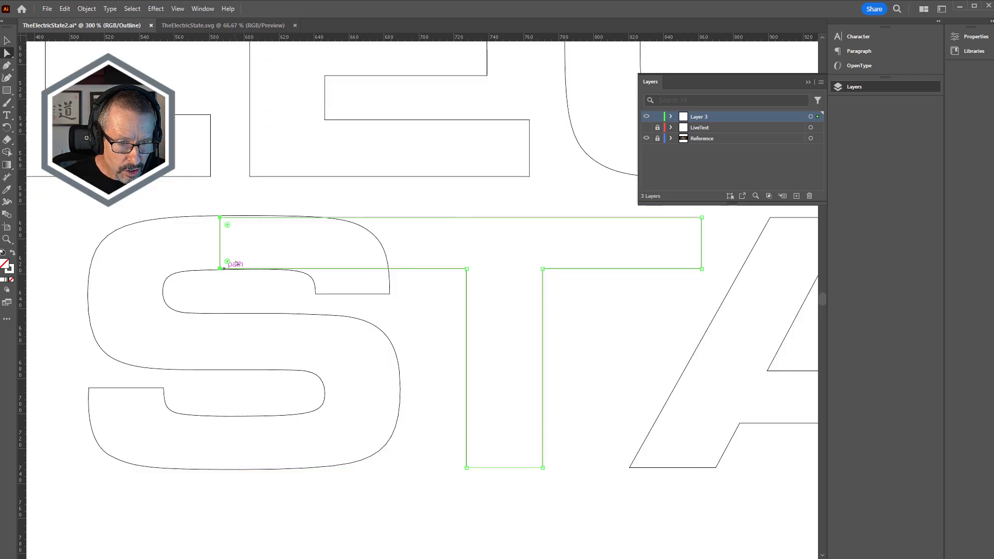
key(ctrl+equal)
key(ctrl+equal)
key(ctrl+equal)
key(ctrl+equal)
scroll(240, 264, up, 1)
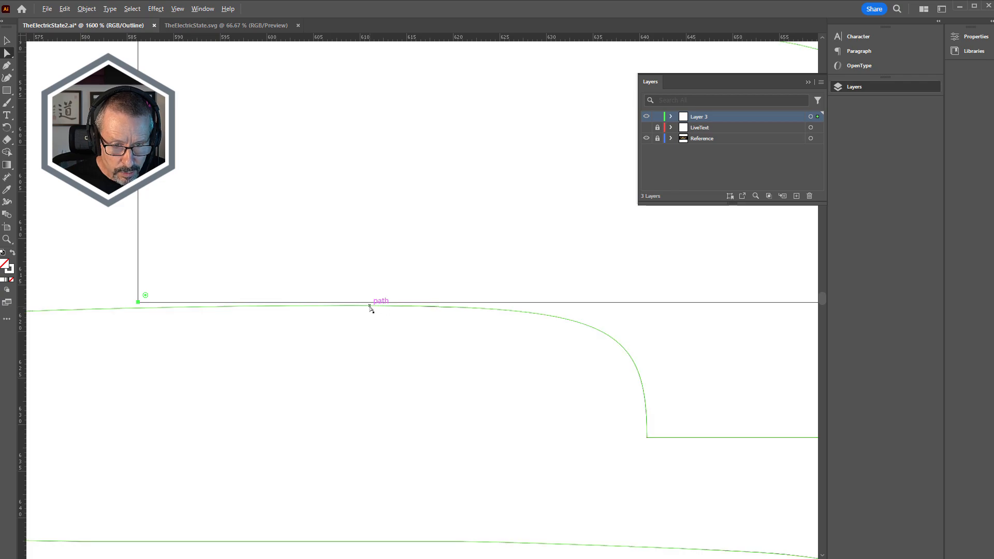
scroll(370, 305, down, 2)
scroll(427, 217, down, 2)
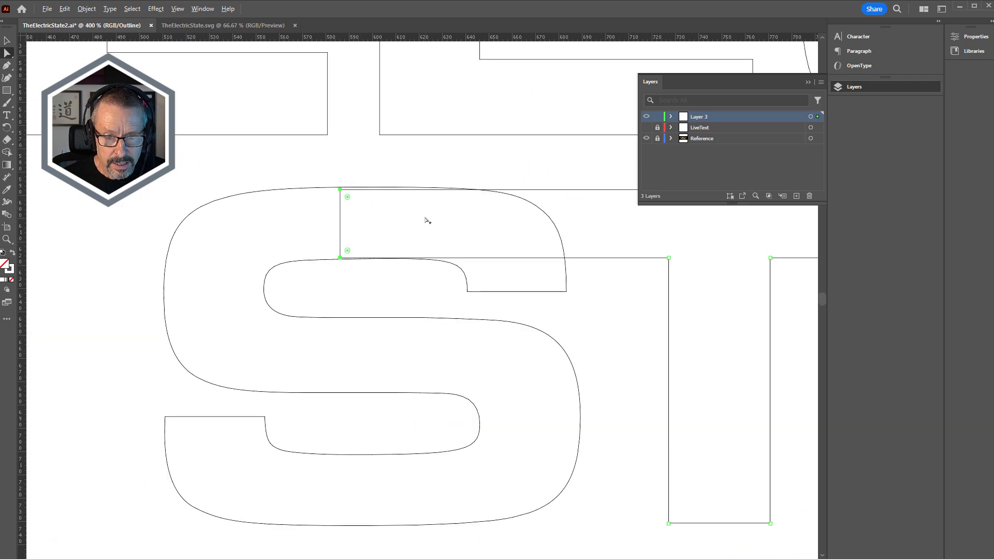
drag(458, 222, 398, 222)
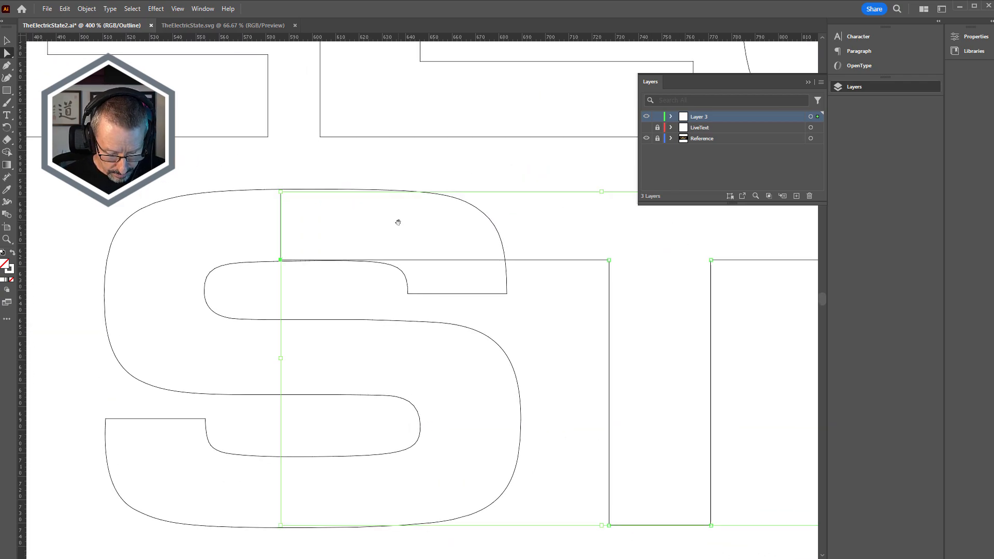
key(ctrl+y)
scroll(446, 222, down, 2)
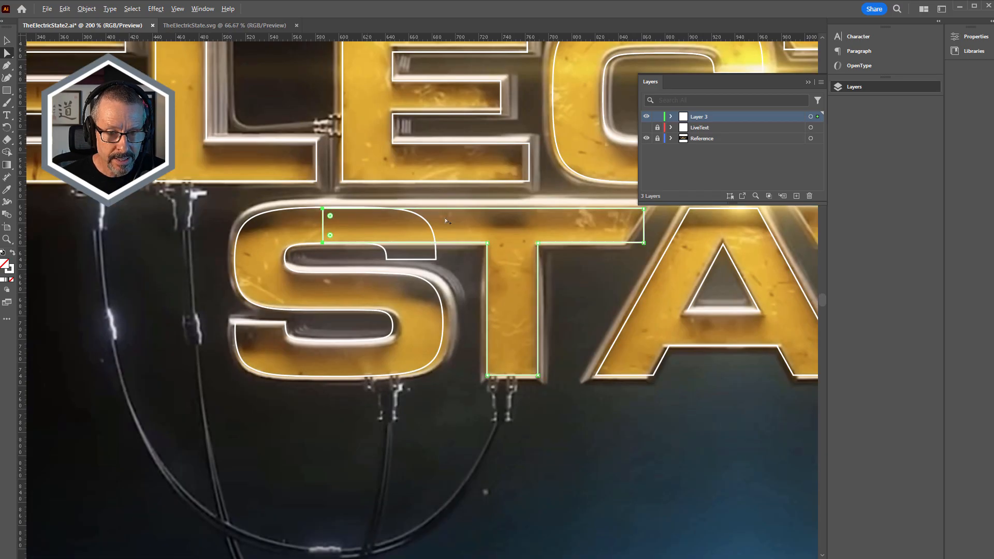
Step: Hide the outlined lettering layer to examine the joined S and T in the reference, and show the layer again
click(646, 117)
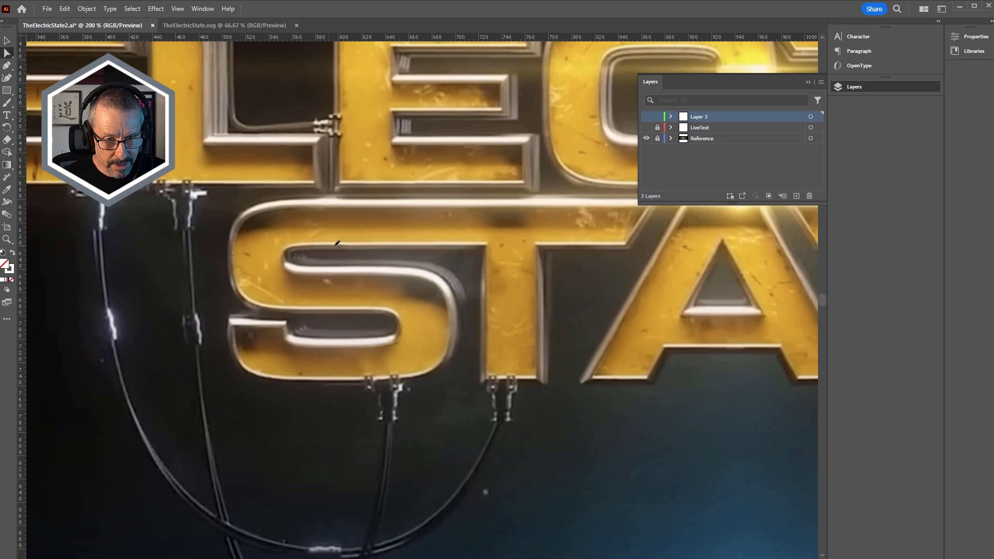
click(646, 117)
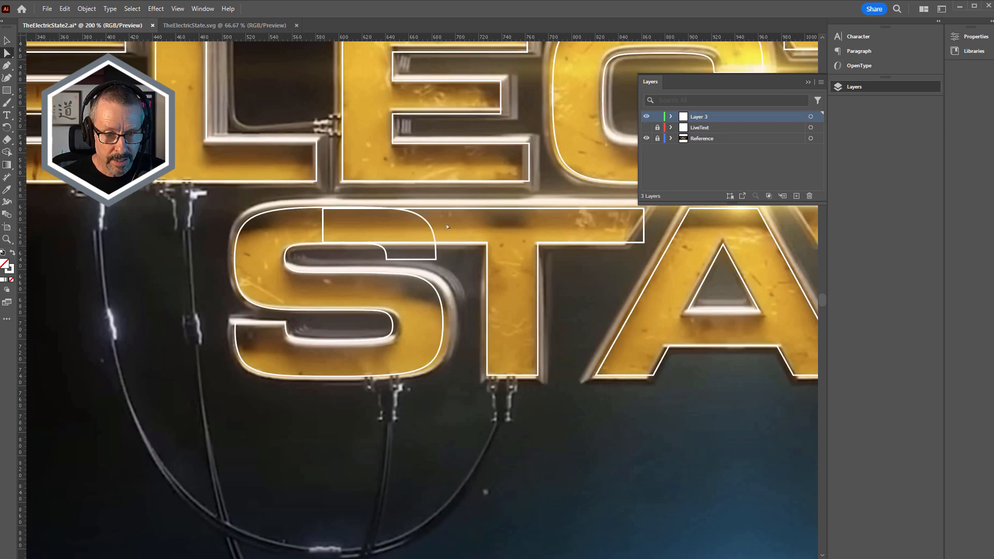
key(ctrl+=)
scroll(321, 253, up, 2)
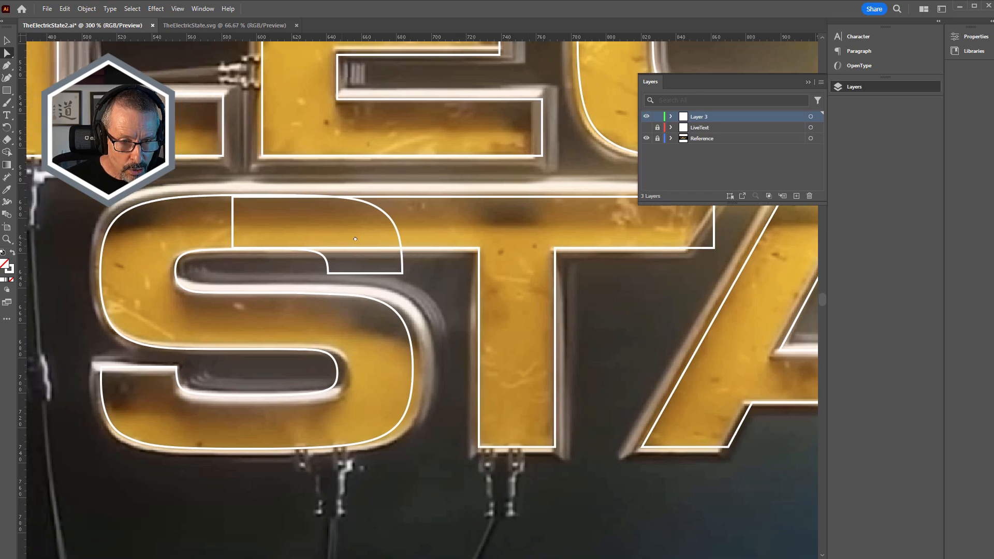
Step: Delete the three anchor points that form the downturned end of the S's upper arm in STATE with the Pen tool
scroll(337, 252, up, 3)
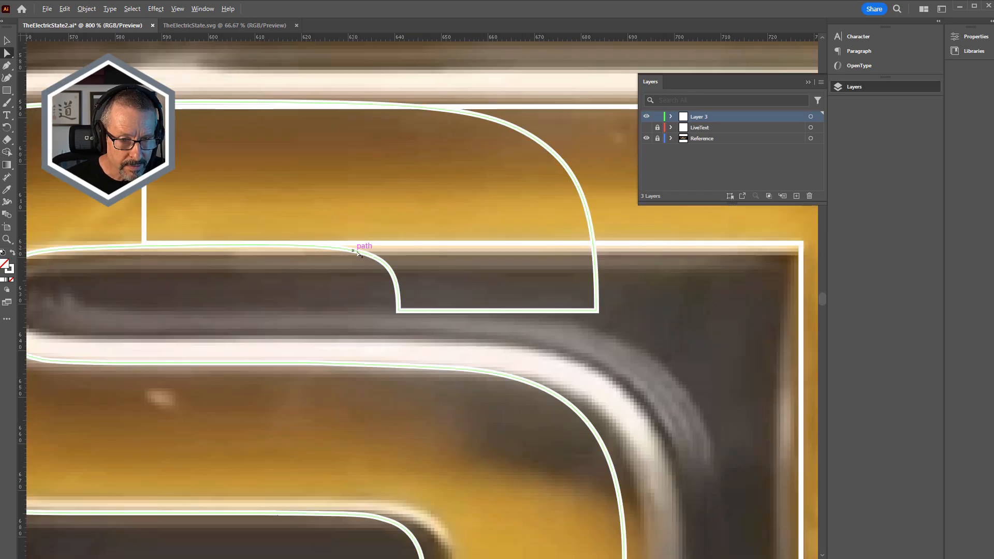
click(397, 309)
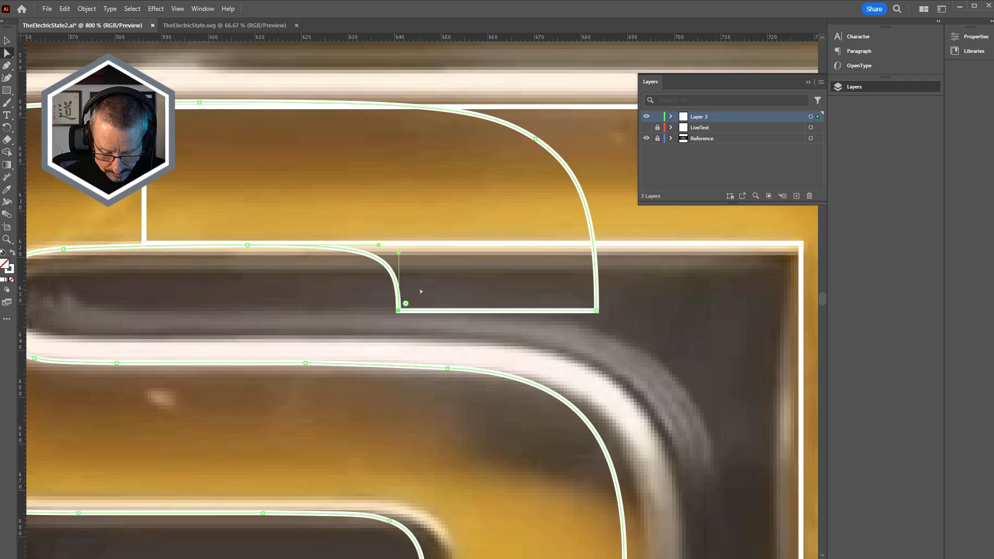
key(p)
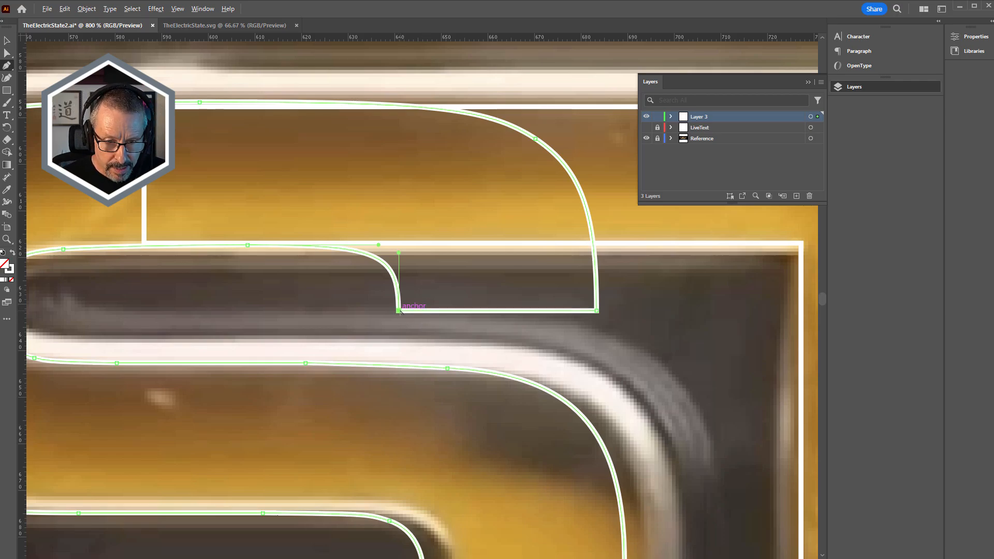
key(alt)
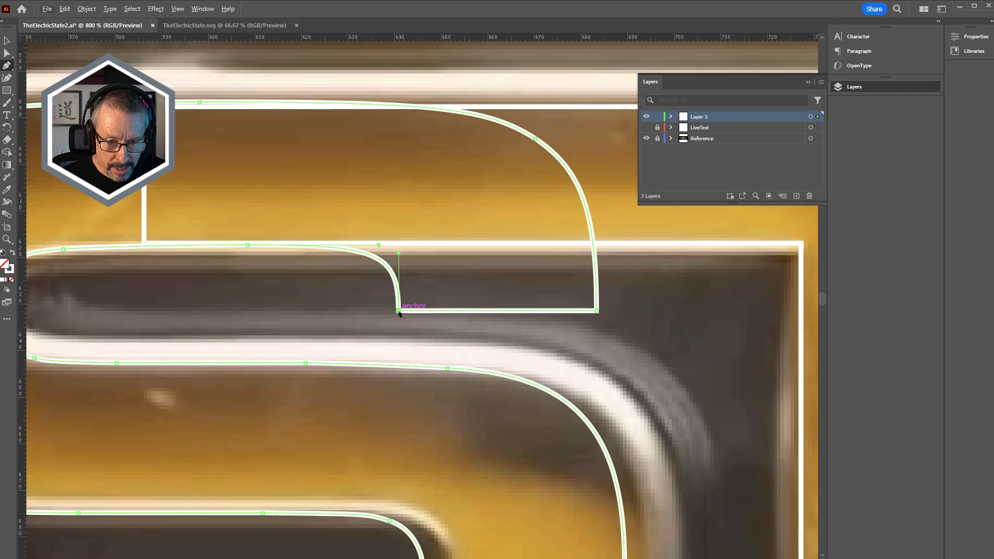
click(399, 312)
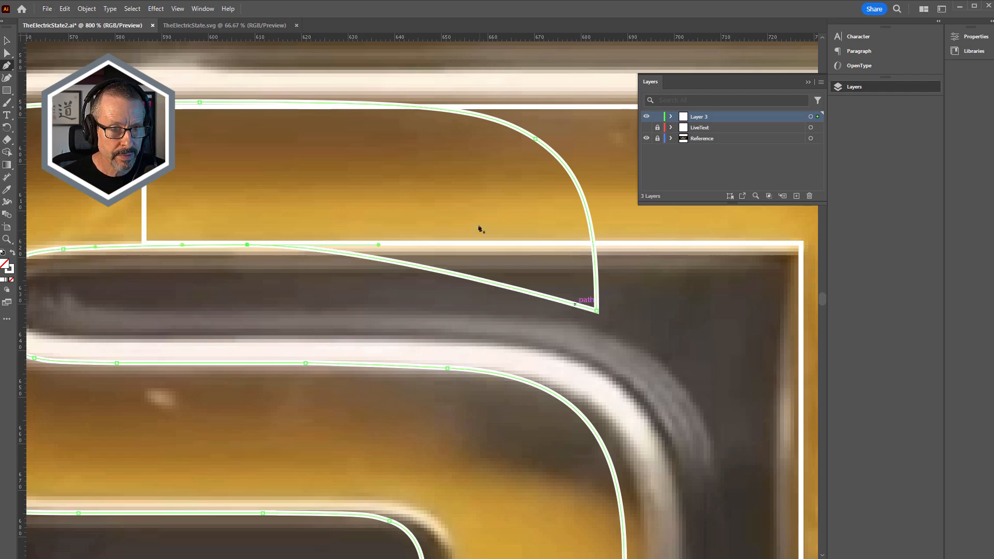
drag(587, 305, 580, 335)
click(587, 345)
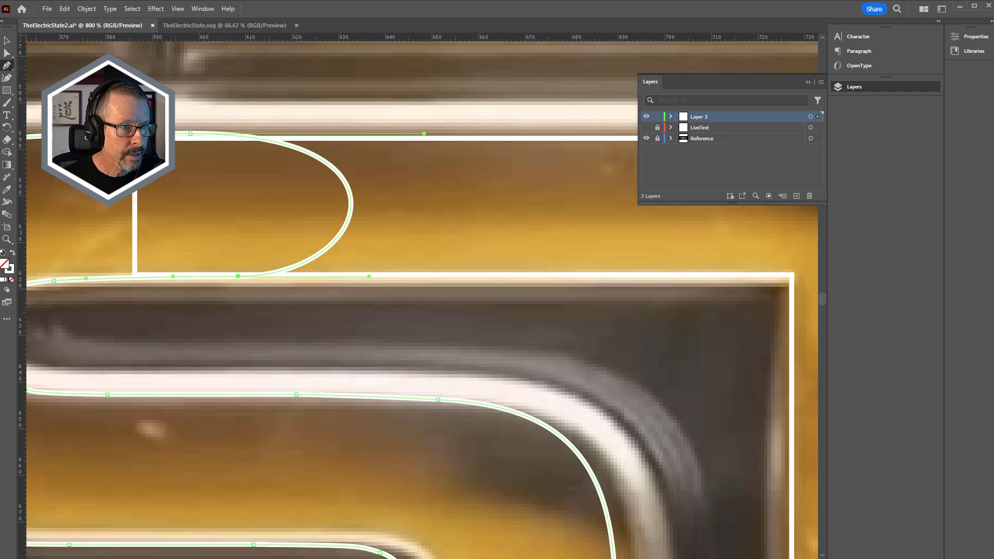
Step: In outline view, shorten the handle of the upper end anchor on the S's top arm and angle it steeply downward
key(a)
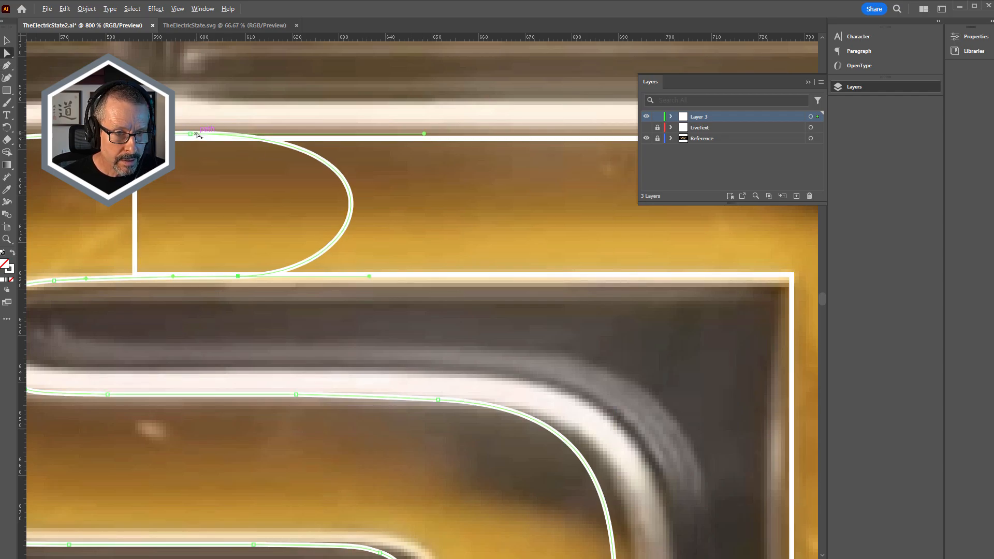
drag(295, 187, 395, 191)
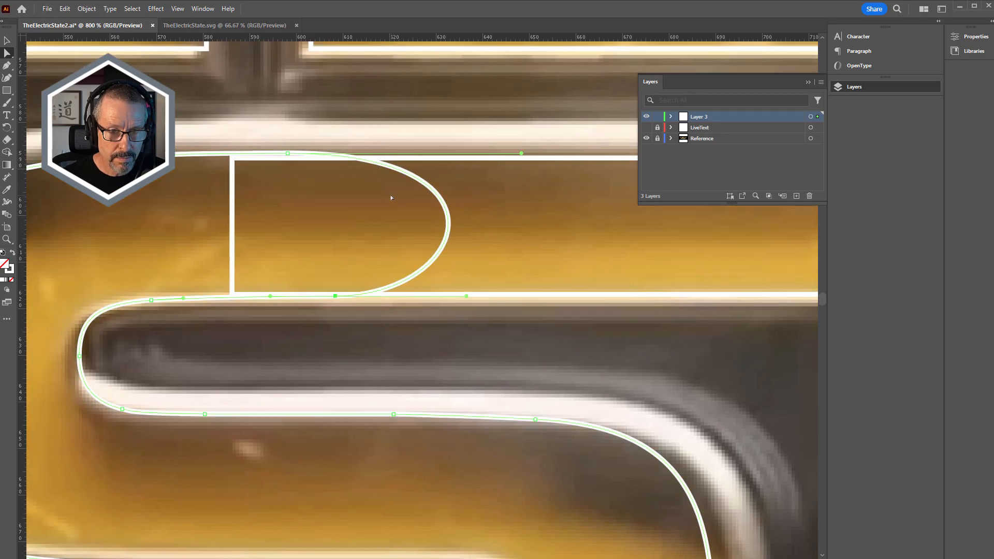
click(392, 197)
key(ctrl+y)
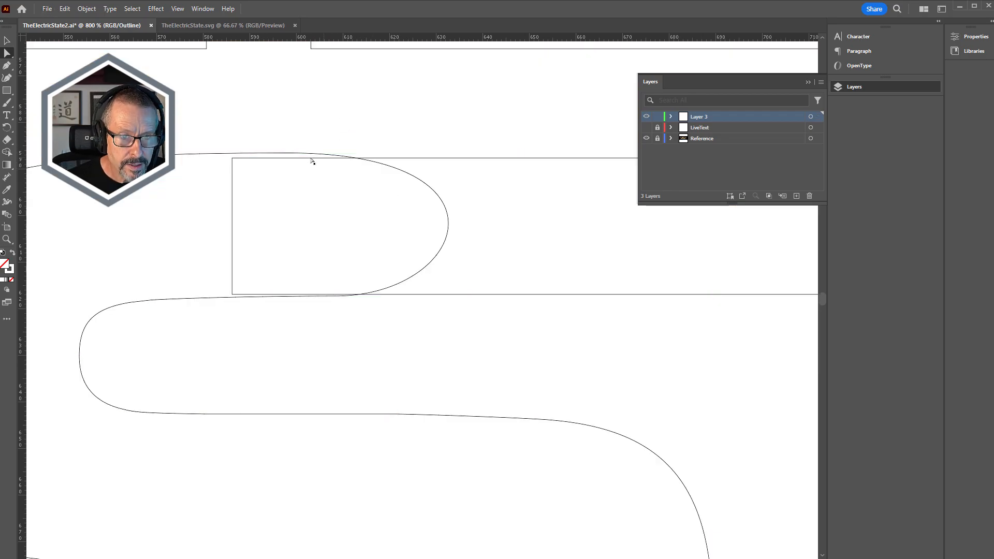
scroll(310, 154, down, 1)
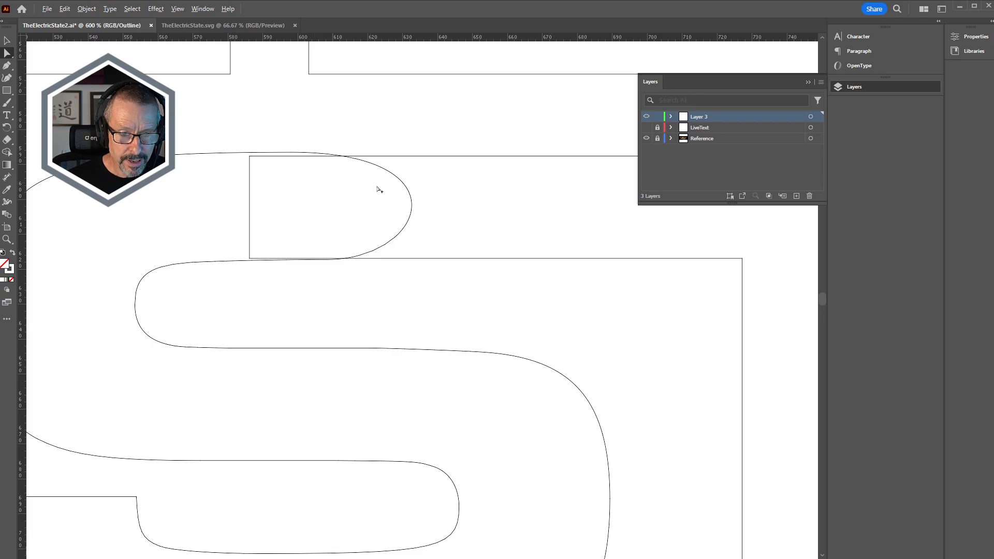
click(410, 194)
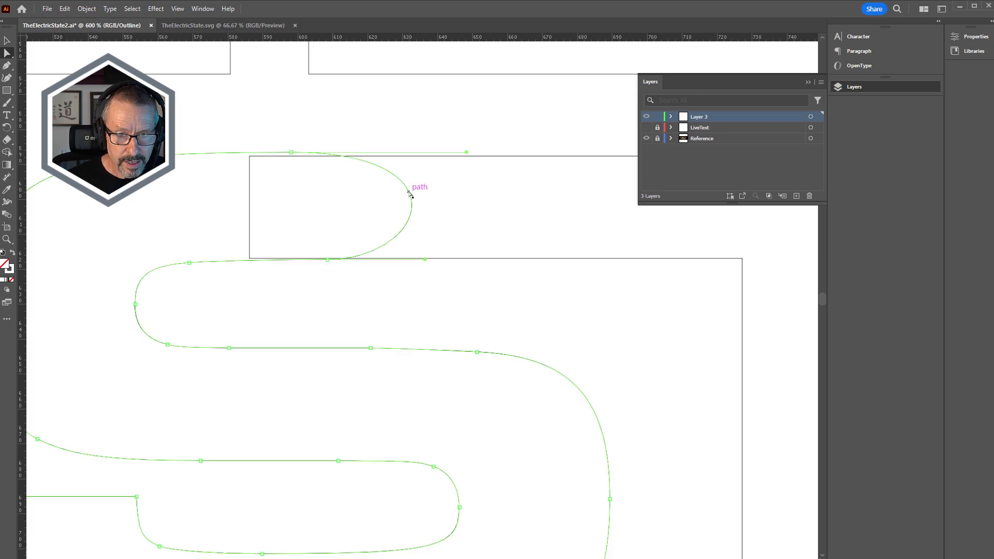
click(467, 153)
key(p)
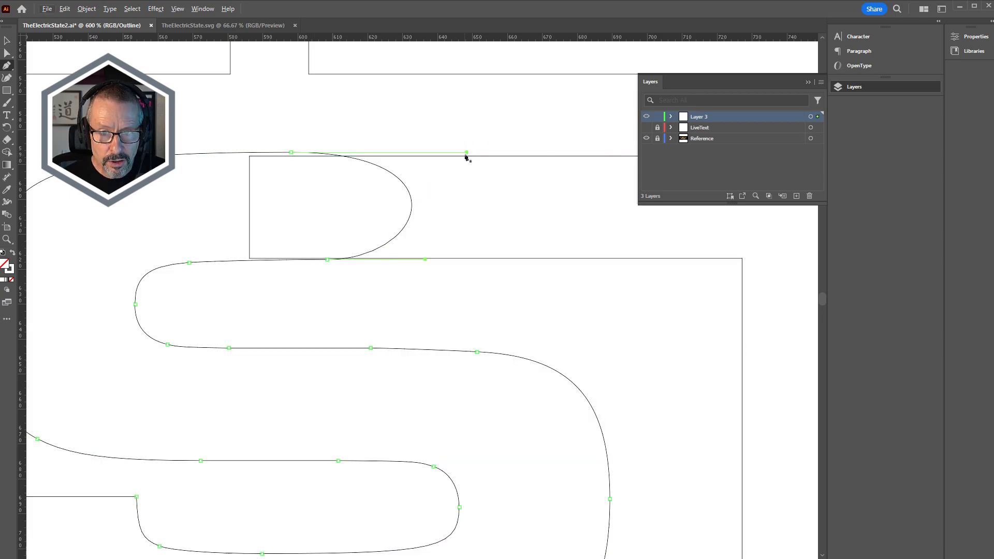
drag(467, 153, 309, 188)
click(292, 153)
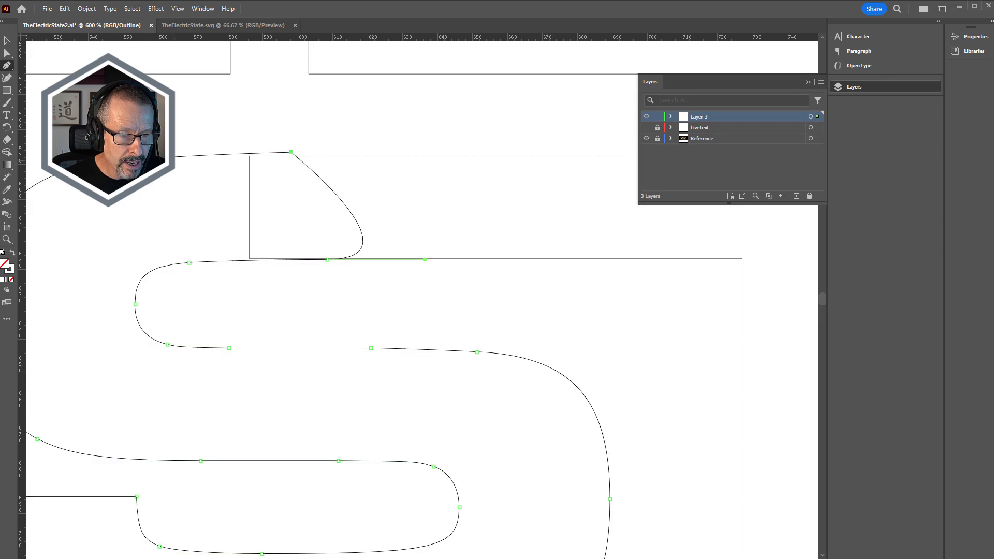
key(ctrl+z)
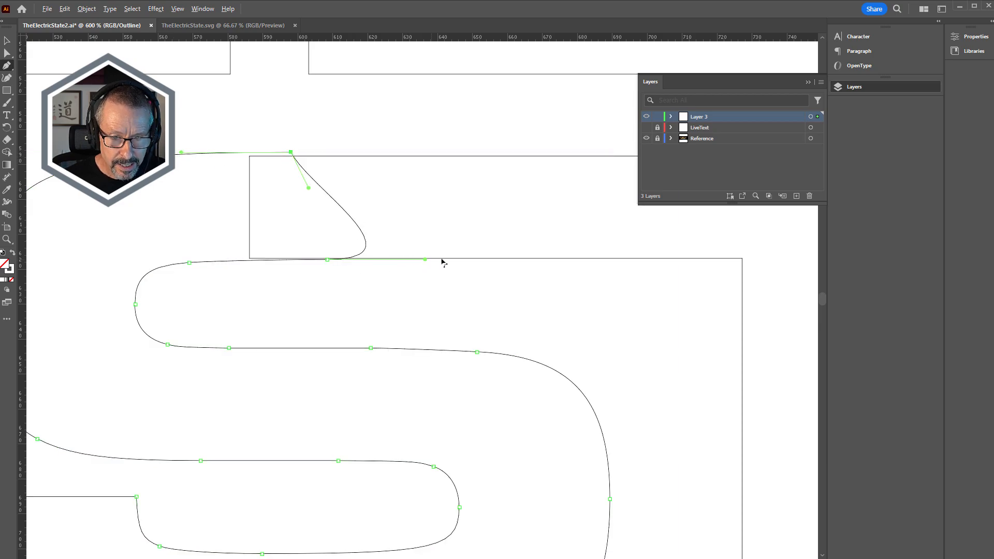
Step: Shorten the handle of the lower end anchor on the S's top arm and angle it upward to flatten the end curve
click(425, 259)
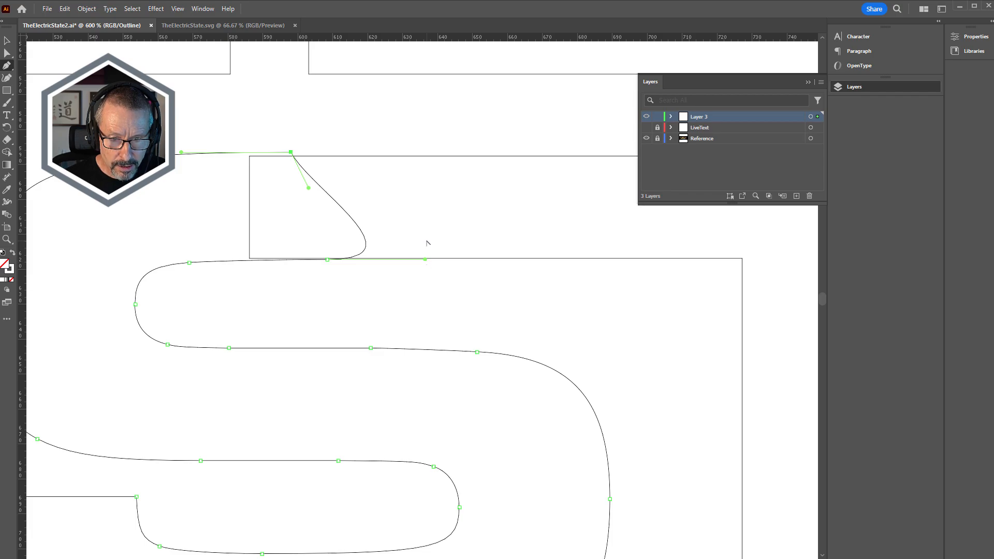
key(alt)
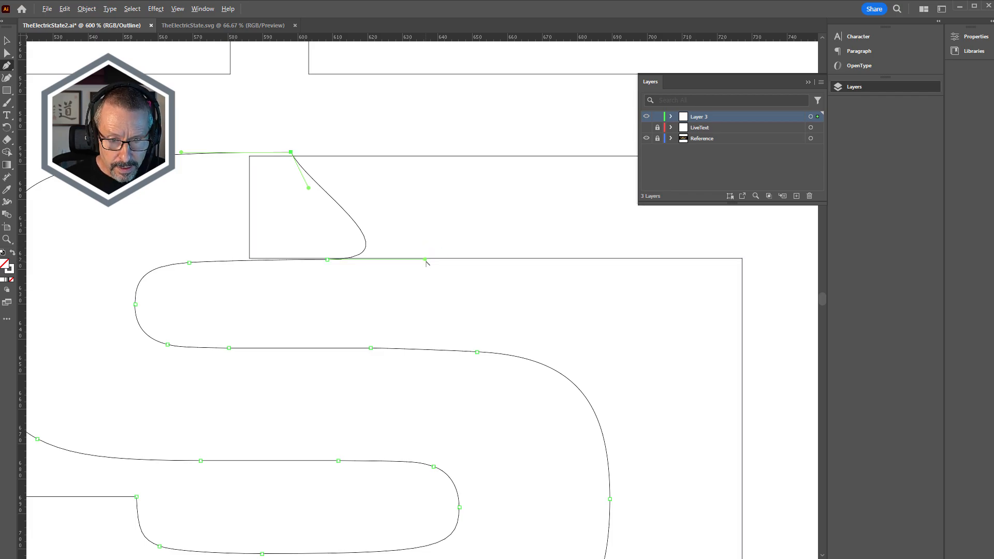
drag(425, 263, 323, 216)
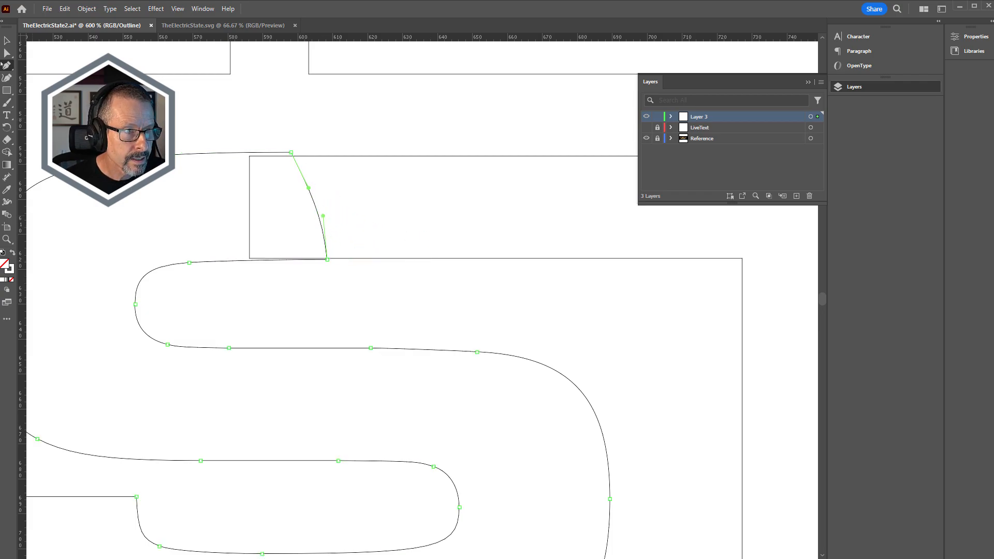
Step: Try to lengthen the S's upper arm by moving its two end anchors slightly right, and undo the move
key(a)
click(292, 155)
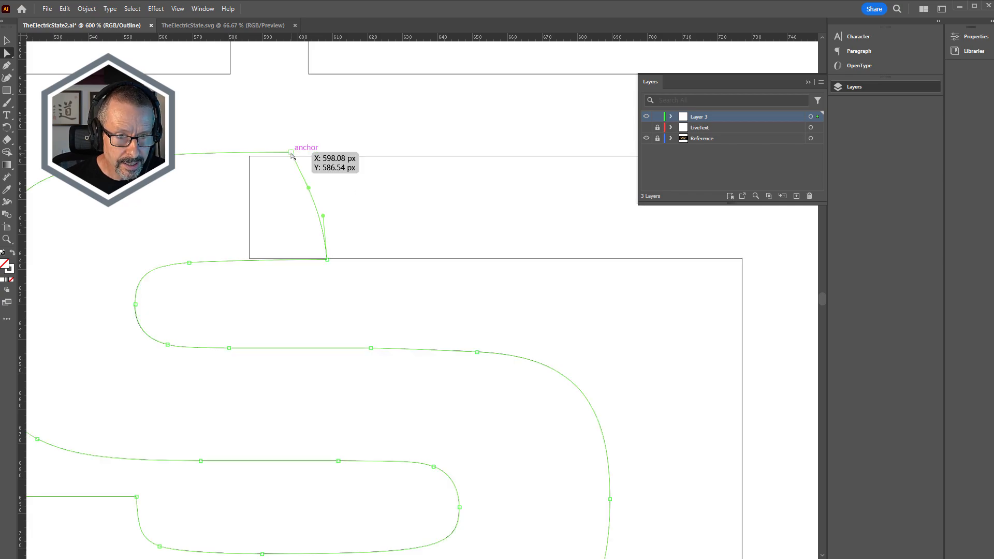
click(327, 259)
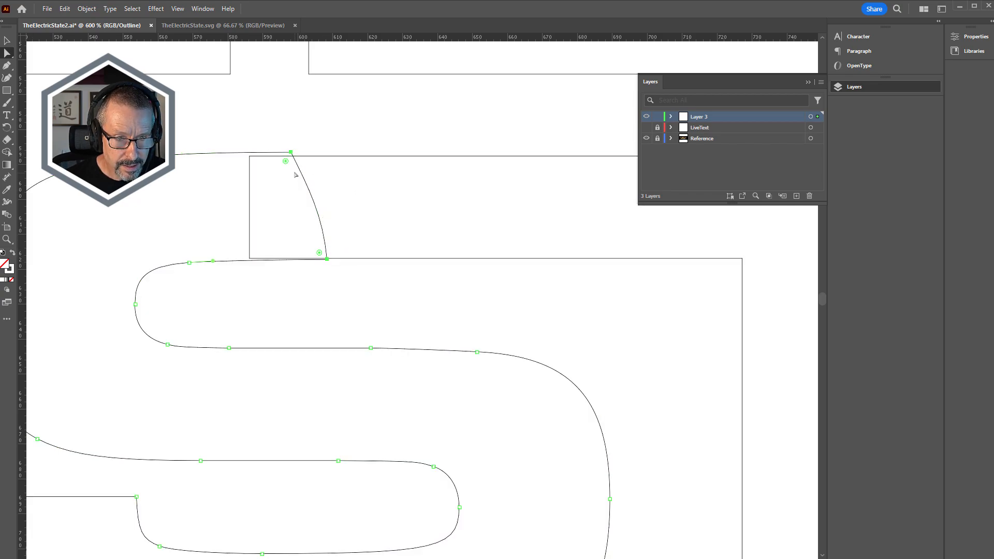
drag(297, 156, 328, 156)
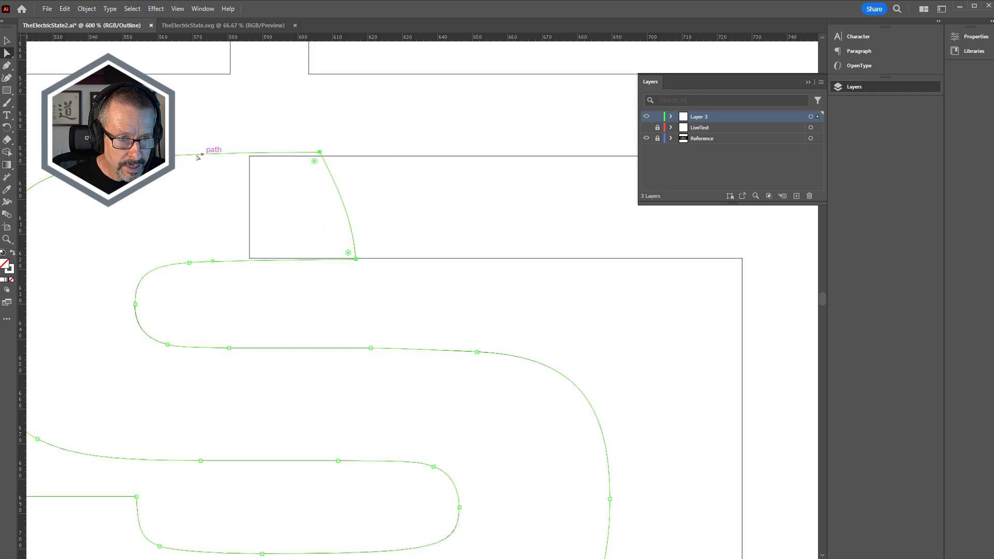
key(ctrl+z)
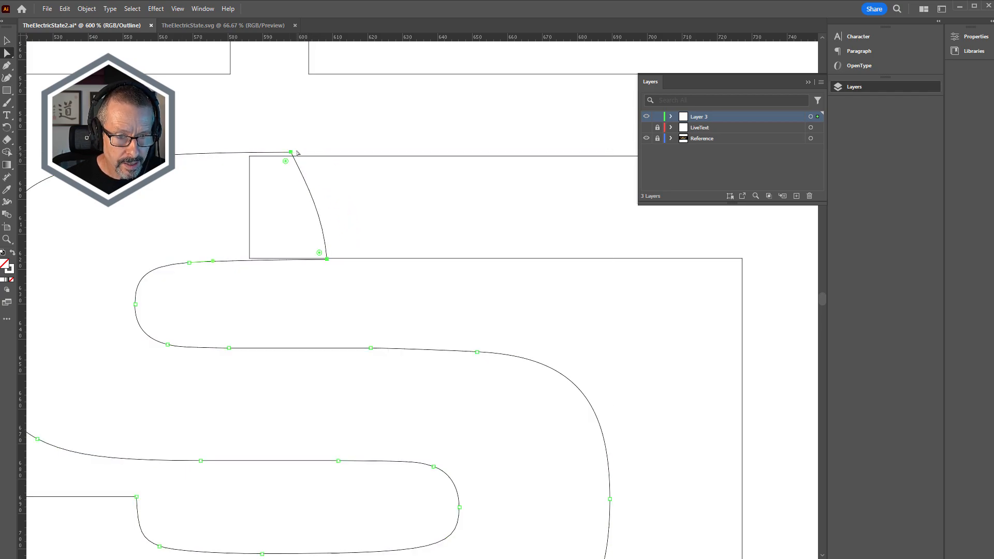
Step: Add an anchor near the end of each edge of the S's upper arm and move its two end anchors about 83 px right
key(p)
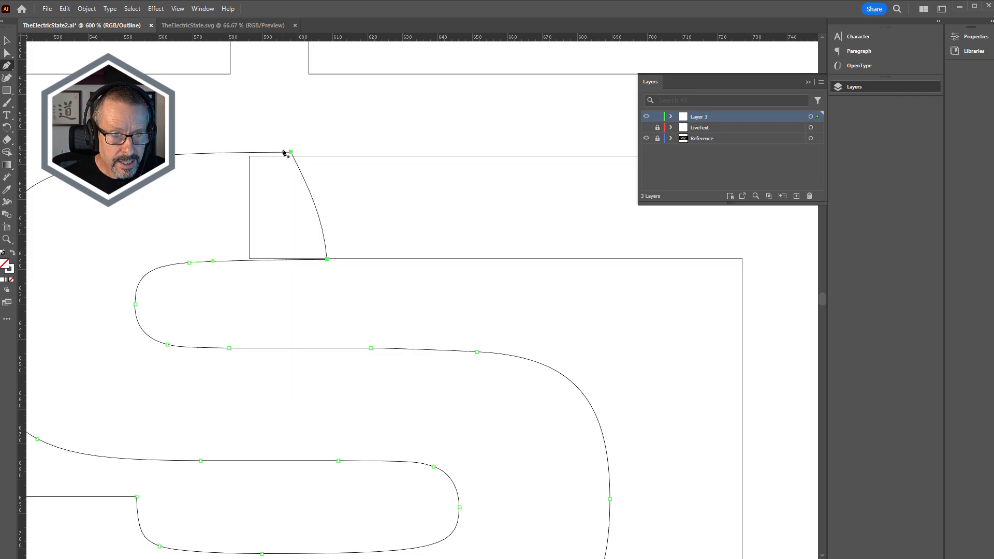
click(284, 259)
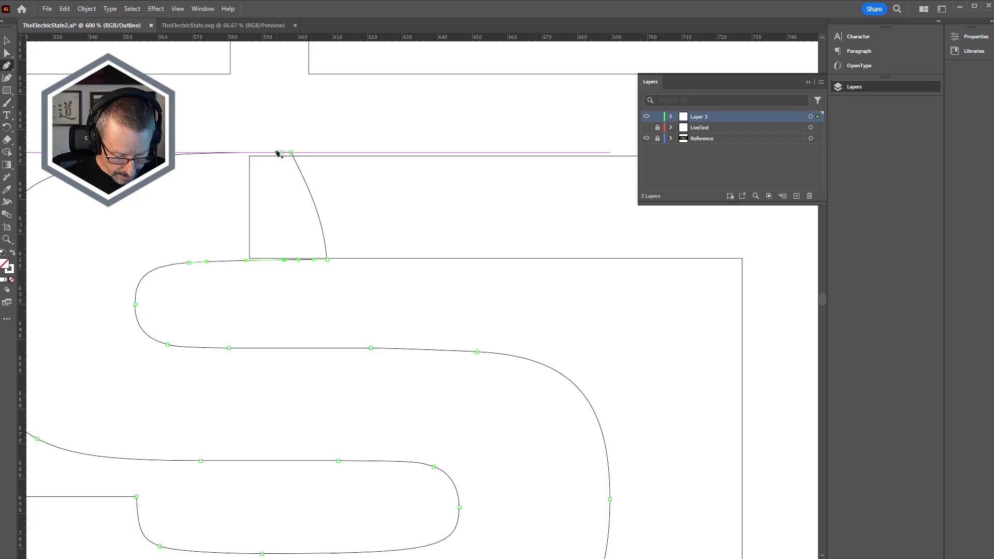
key(a)
click(292, 153)
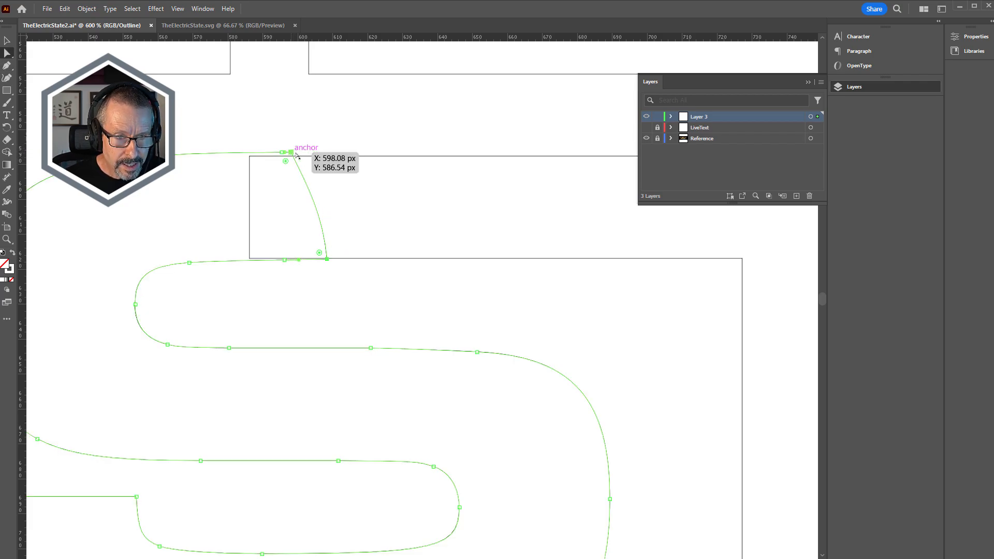
drag(292, 153, 583, 152)
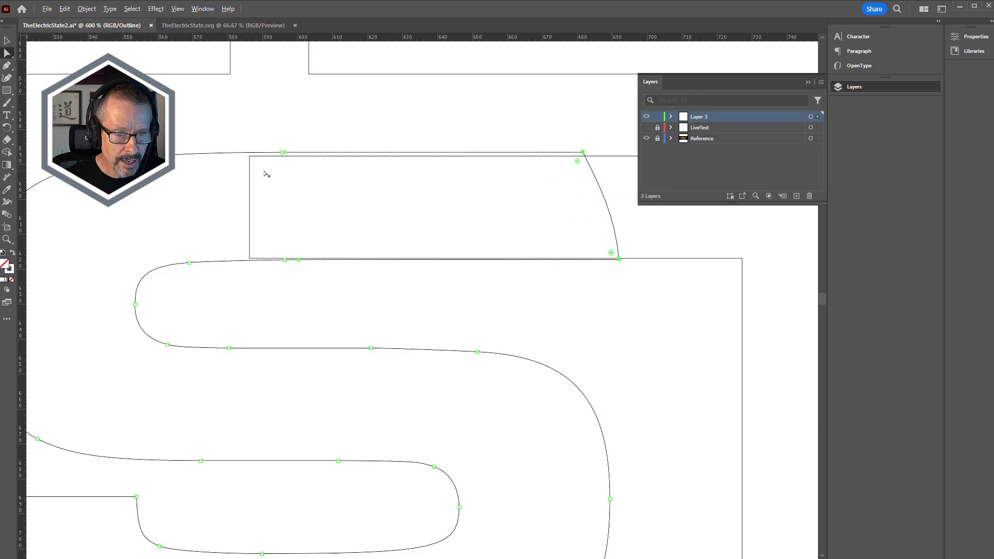
Step: Select the letters T, A, T and E of STATE and move them up so the first T's crossbar meets the S's top edge
scroll(267, 174, down, 1)
scroll(326, 194, down, 1)
scroll(458, 183, up, 1)
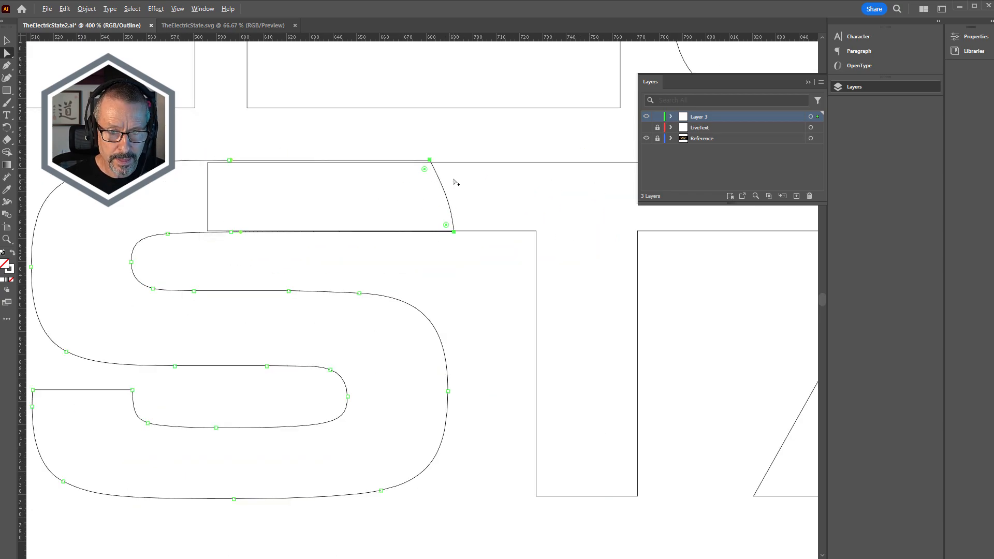
key(space)
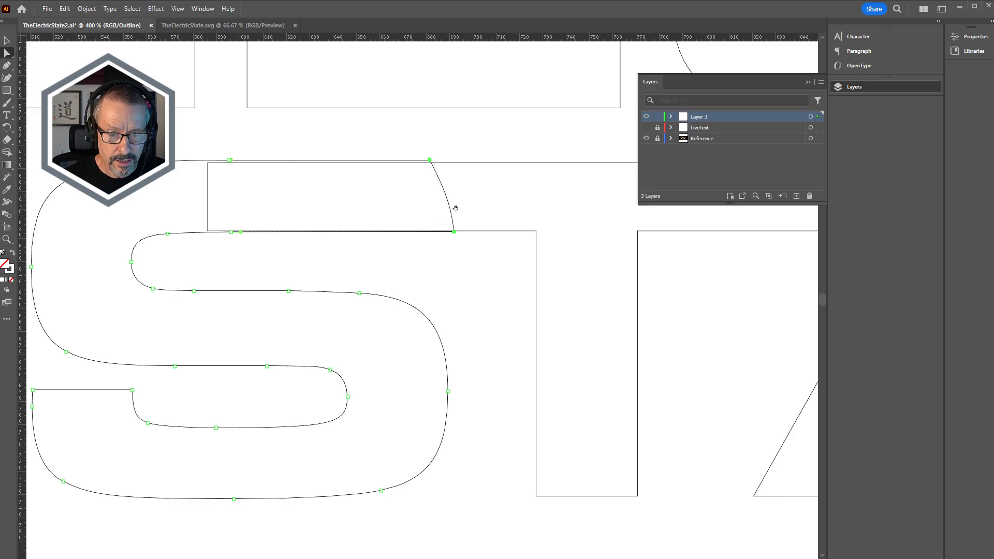
drag(455, 208, 339, 214)
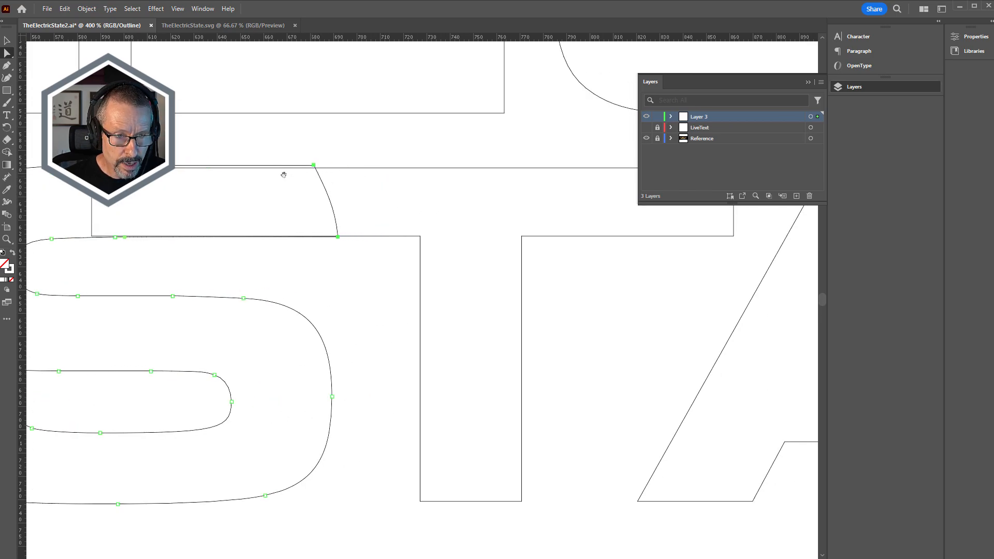
drag(466, 211, 417, 222)
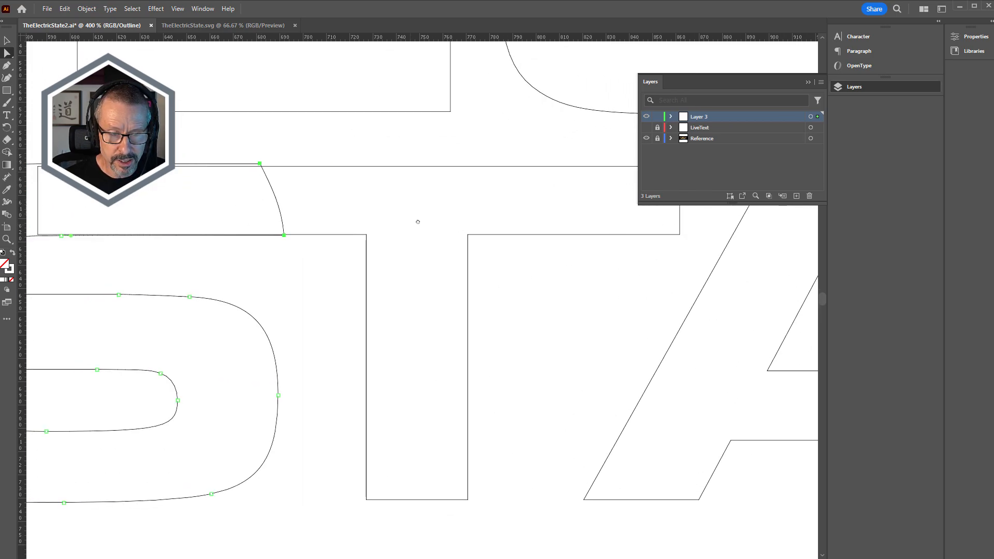
scroll(374, 183, down, 1)
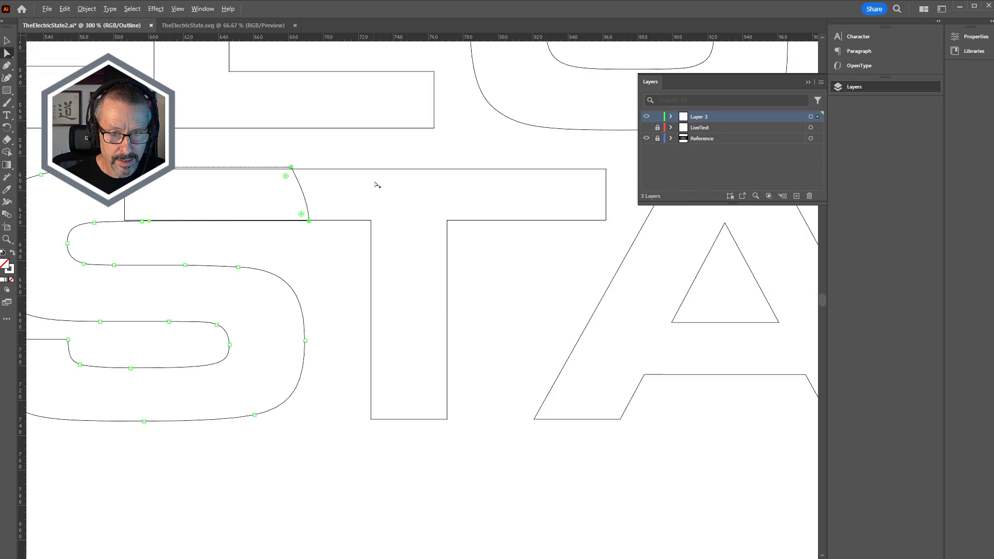
scroll(488, 191, down, 1)
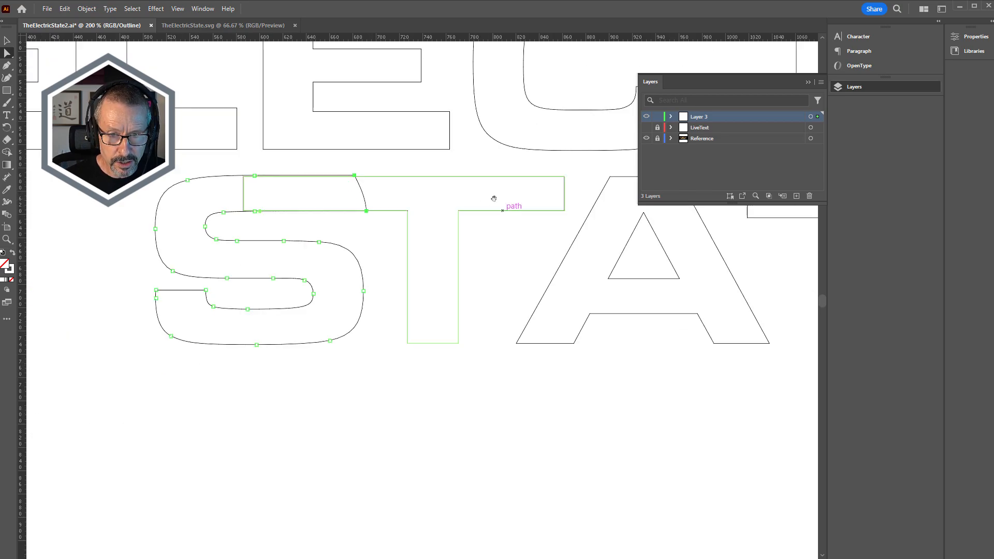
drag(492, 197, 255, 237)
drag(207, 205, 761, 379)
scroll(612, 337, down, 3)
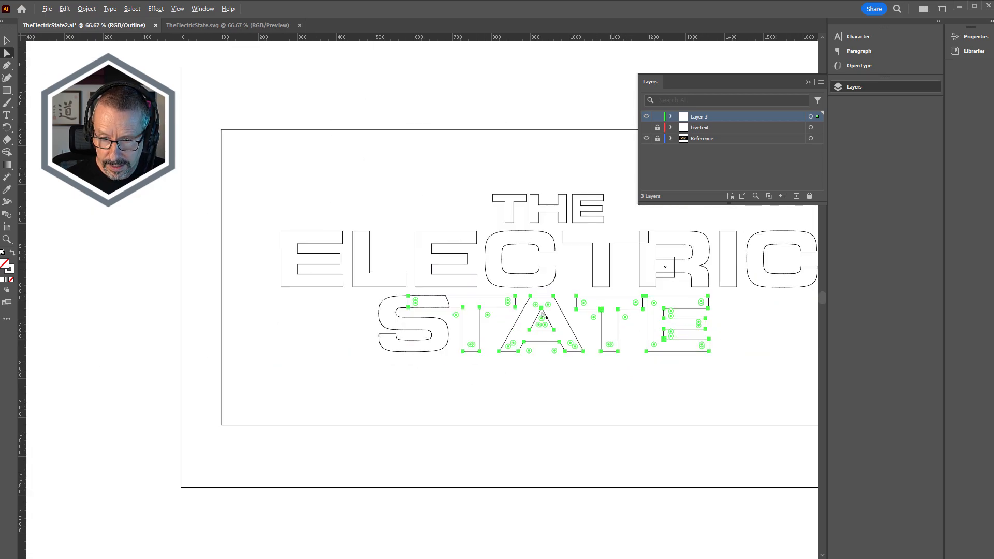
scroll(443, 290, up, 6)
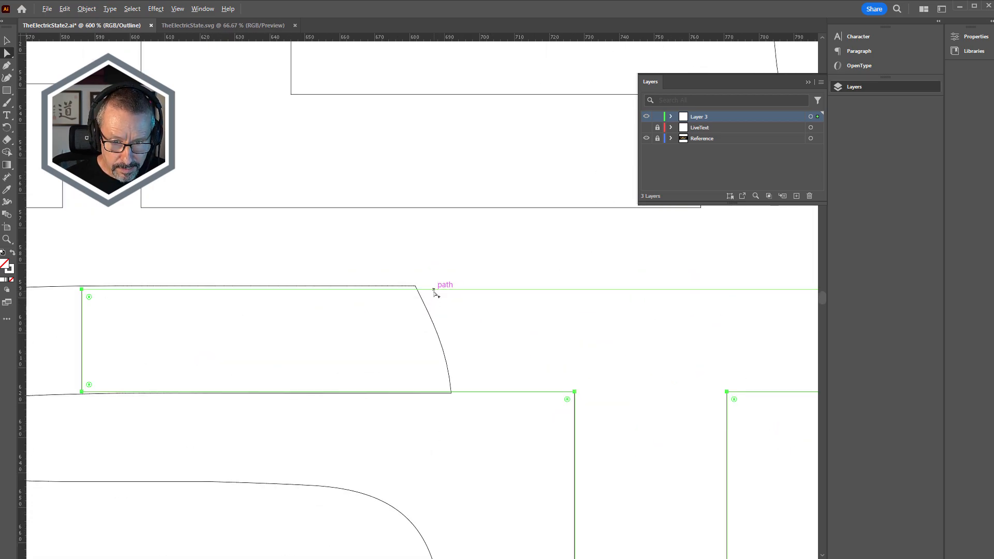
scroll(437, 292, up, 2)
drag(435, 292, 437, 285)
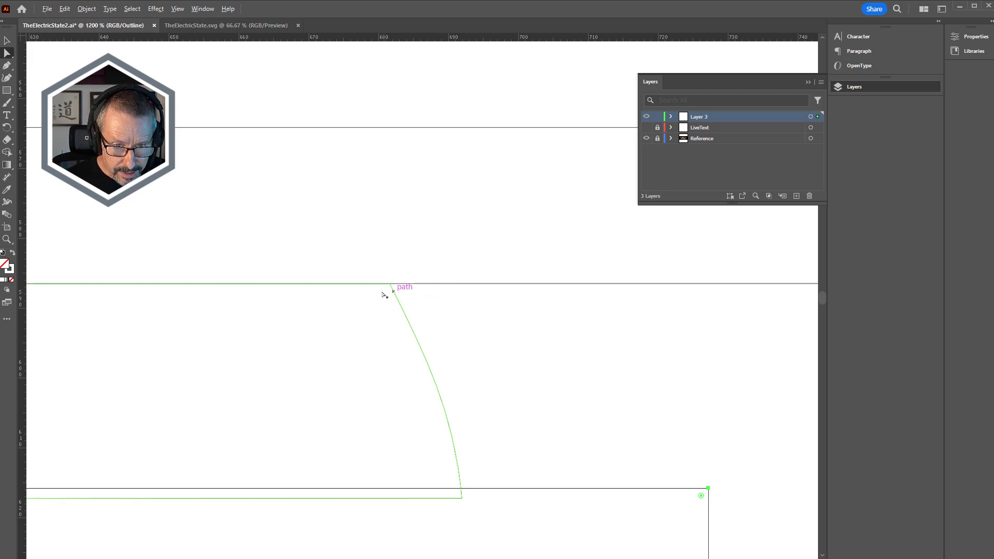
scroll(395, 285, up, 8)
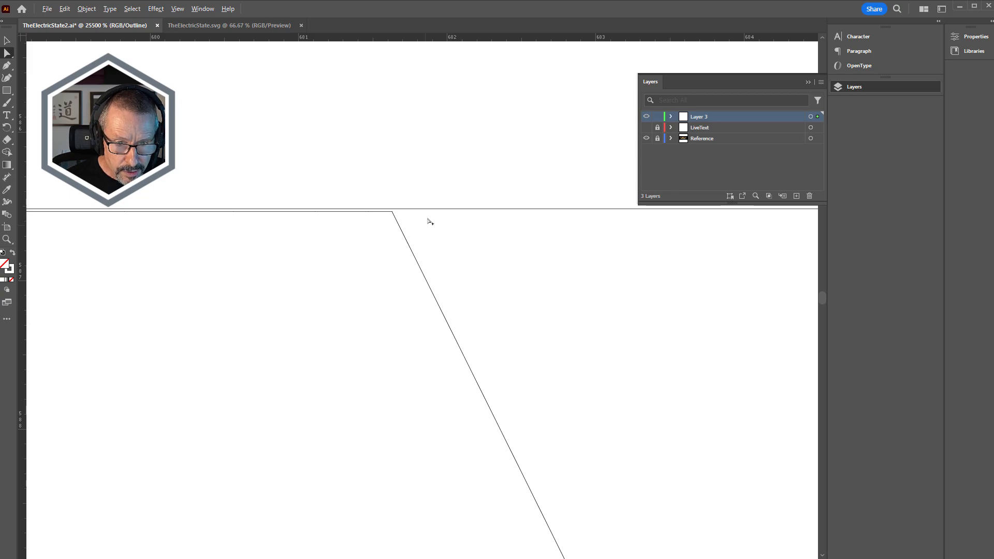
Step: Nudge the selected letters down so the first T's top edge in STATE coincides with the S's top edge
drag(429, 210, 429, 214)
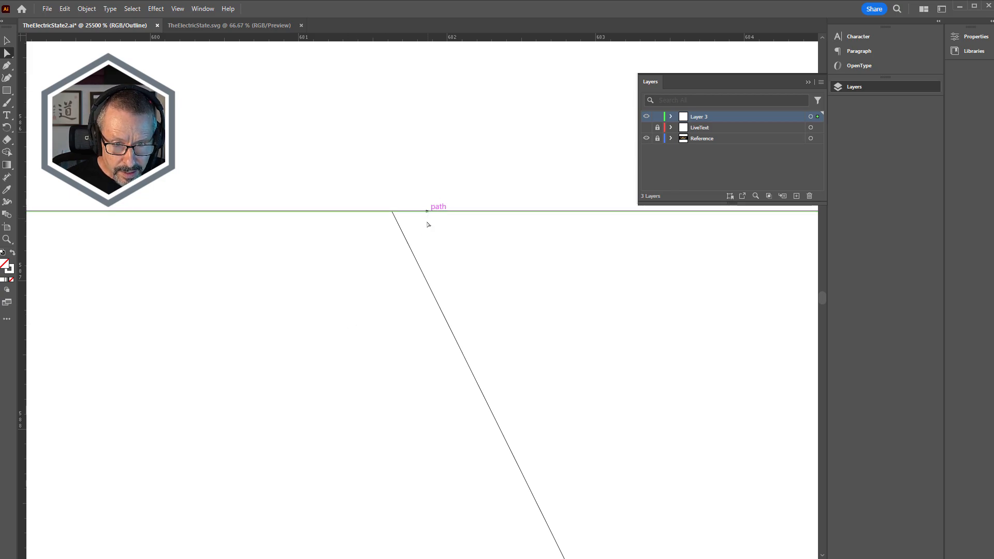
scroll(423, 240, down, 5)
scroll(423, 241, down, 7)
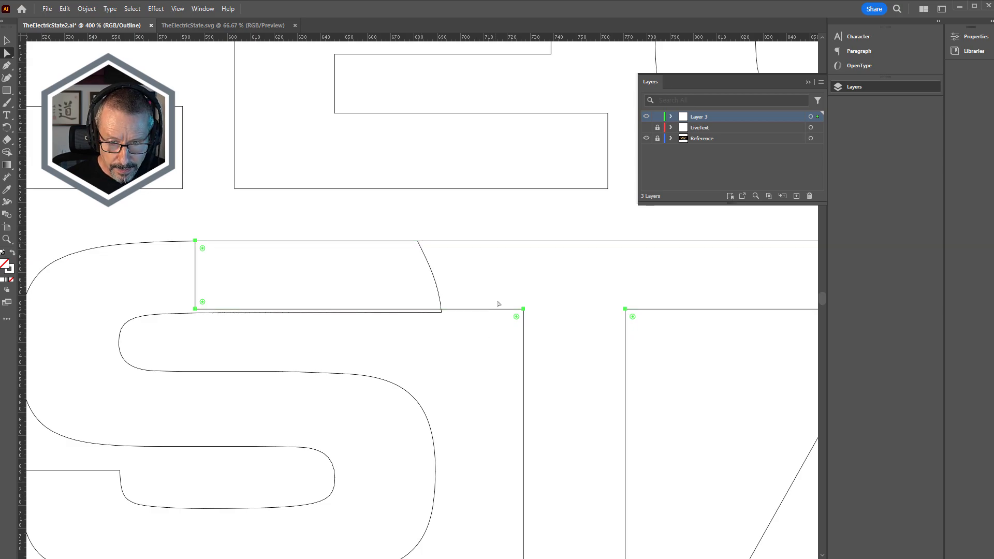
Step: Select the four lower crossbar anchors of the first T in STATE and move them down onto the lower edge of the S's upper arm
click(195, 309)
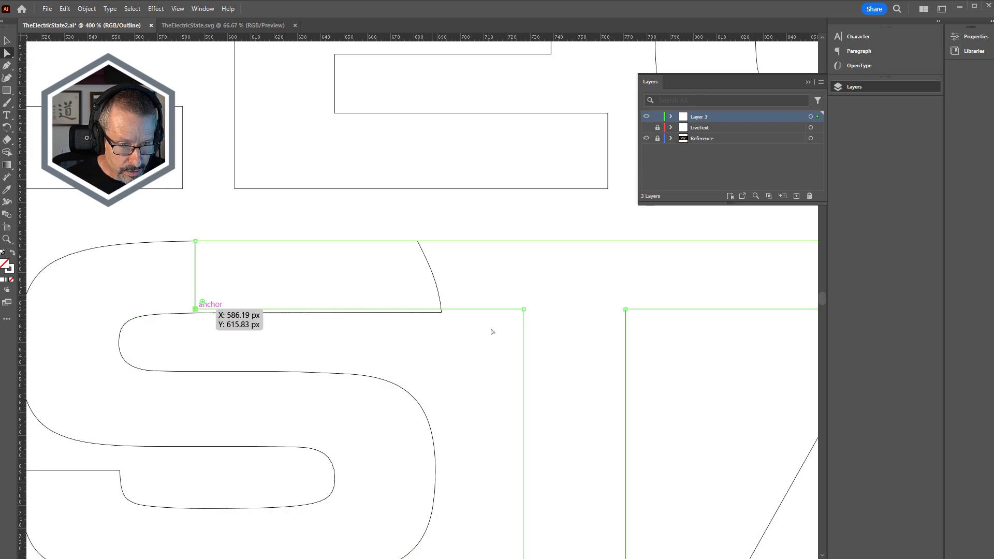
shift+click(524, 309)
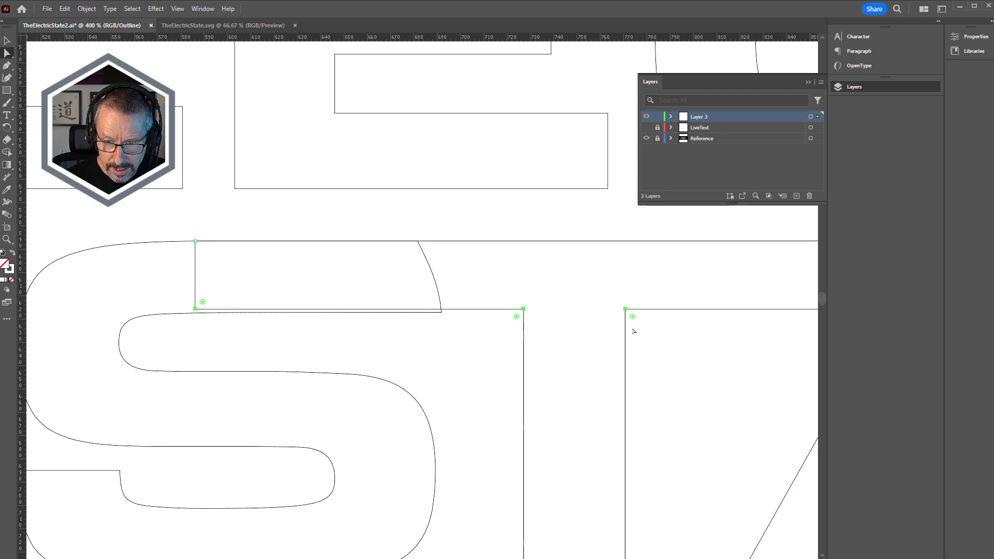
scroll(635, 330, down, 1)
drag(759, 306, 793, 331)
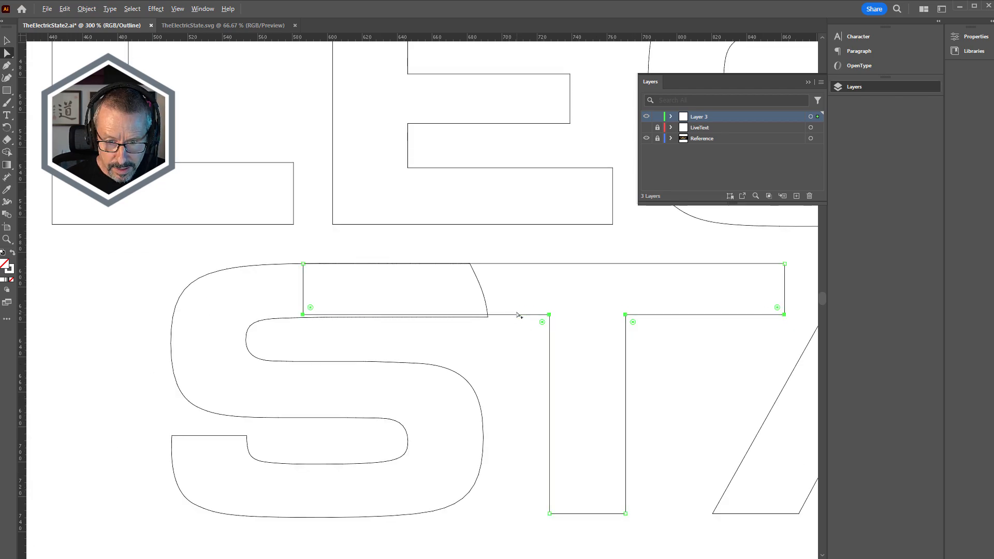
scroll(513, 314, up, 4)
drag(406, 314, 409, 332)
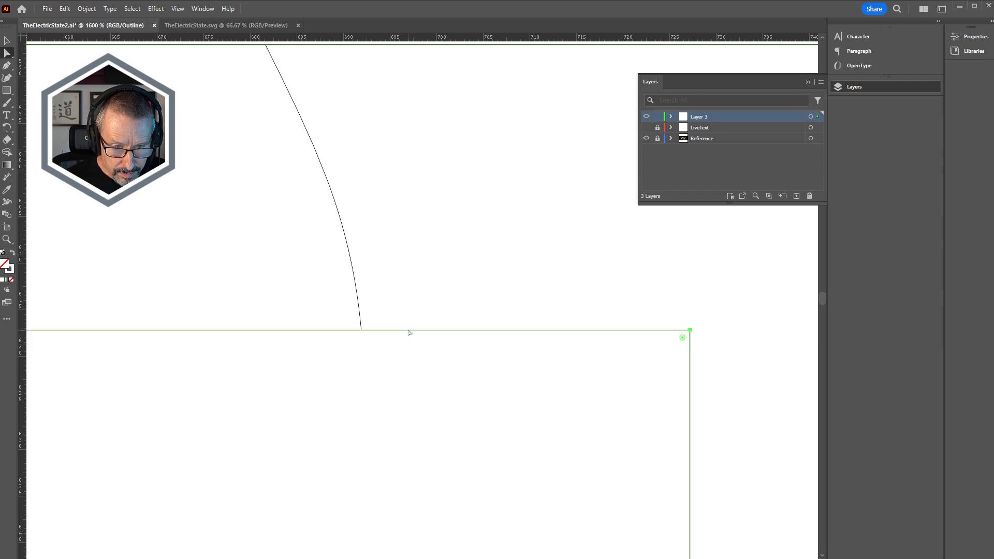
scroll(413, 316, down, 3)
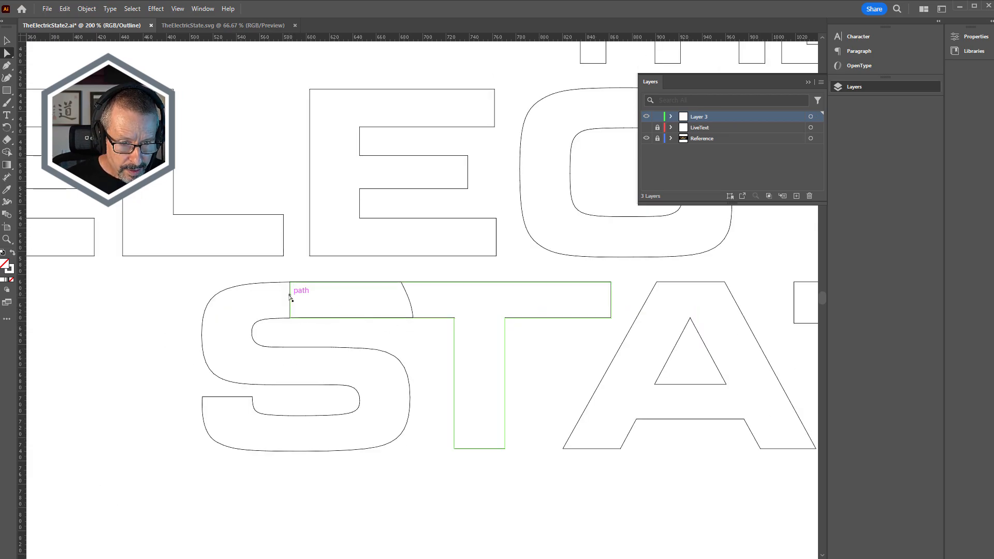
Step: Move the left end of the first T's crossbar right, keeping it inside the S's upper arm, and switch back to preview mode
drag(290, 290, 310, 291)
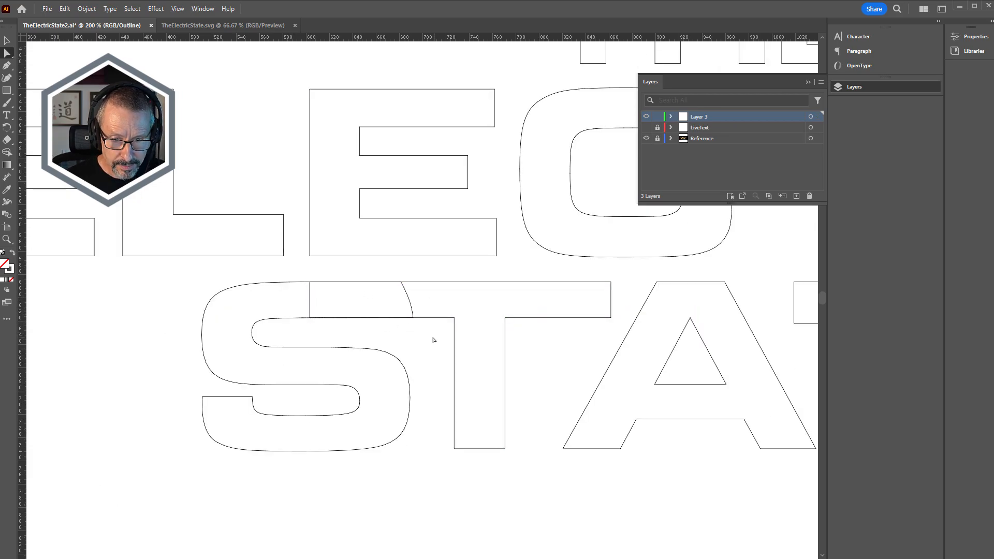
scroll(421, 344, down, 2)
drag(561, 344, 375, 316)
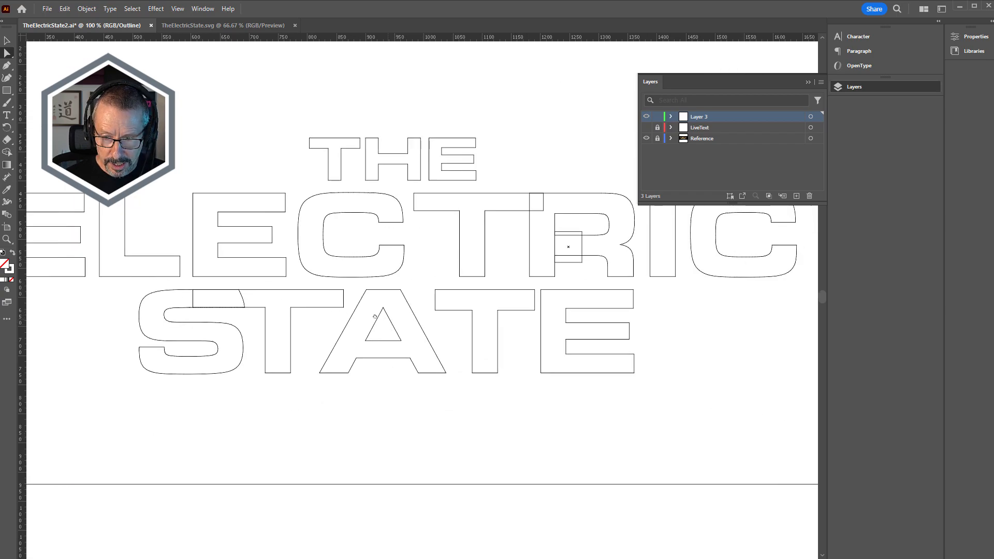
key(ctrl+y)
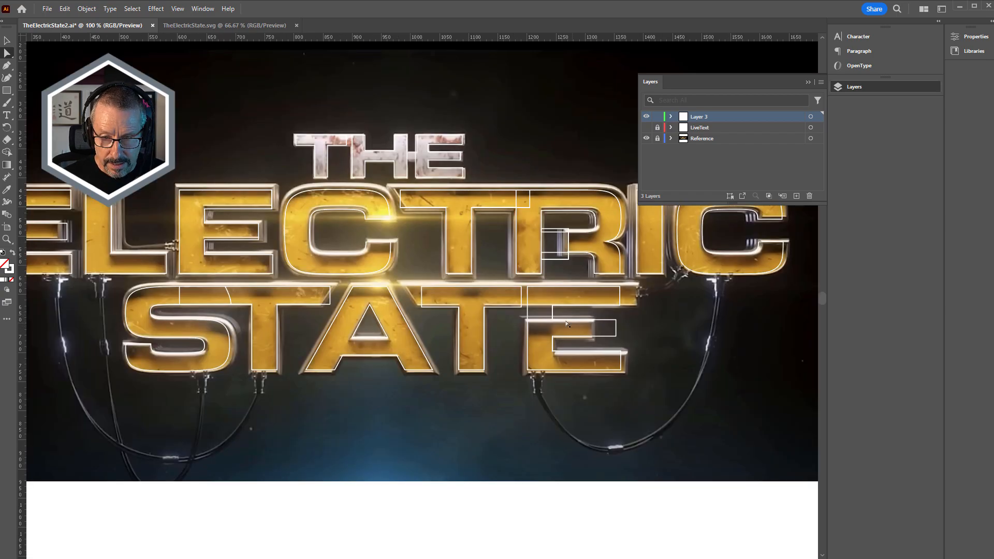
Step: Pull in the middle arm of the E in STATE and delete its four anchors to remove the arm
scroll(565, 322, up, 2)
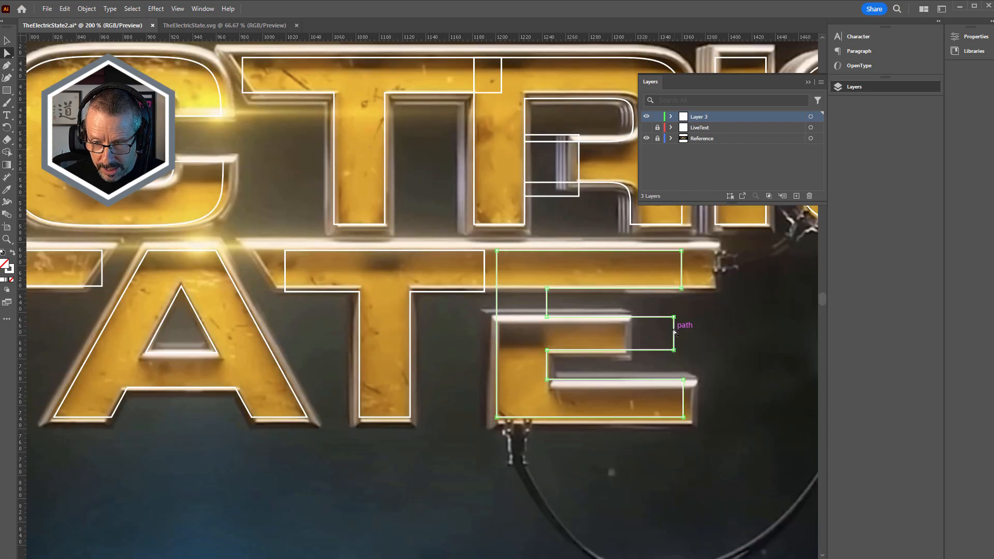
drag(674, 333, 627, 334)
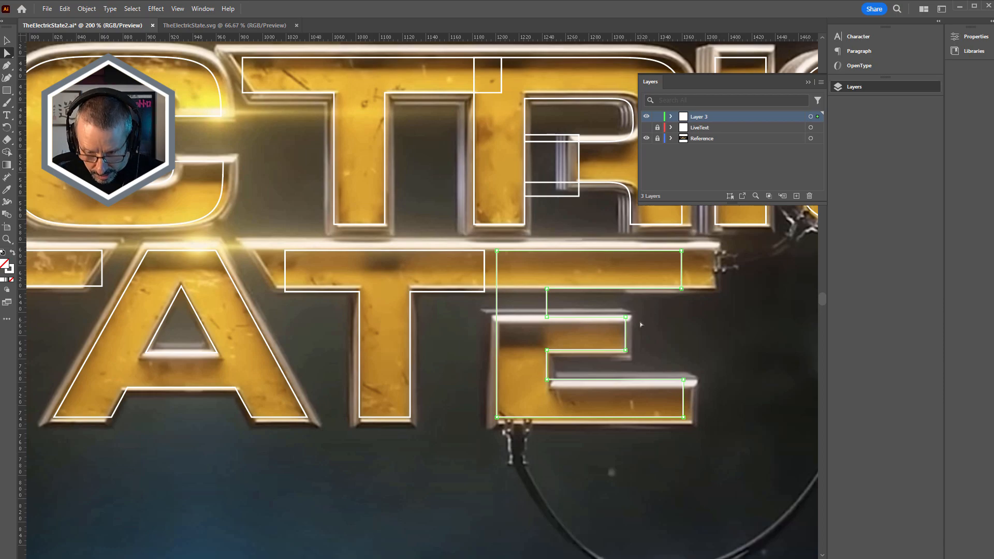
key(p)
click(625, 317)
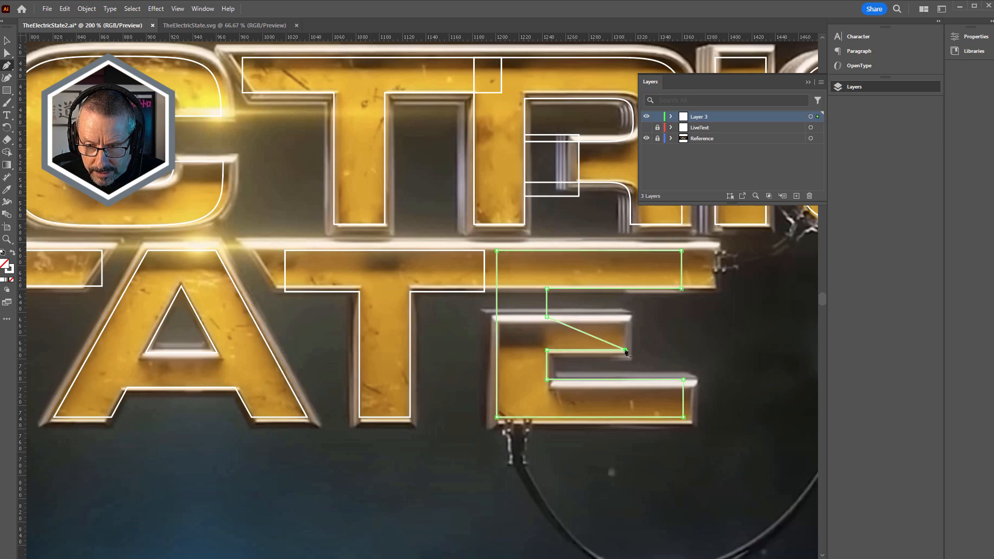
click(625, 351)
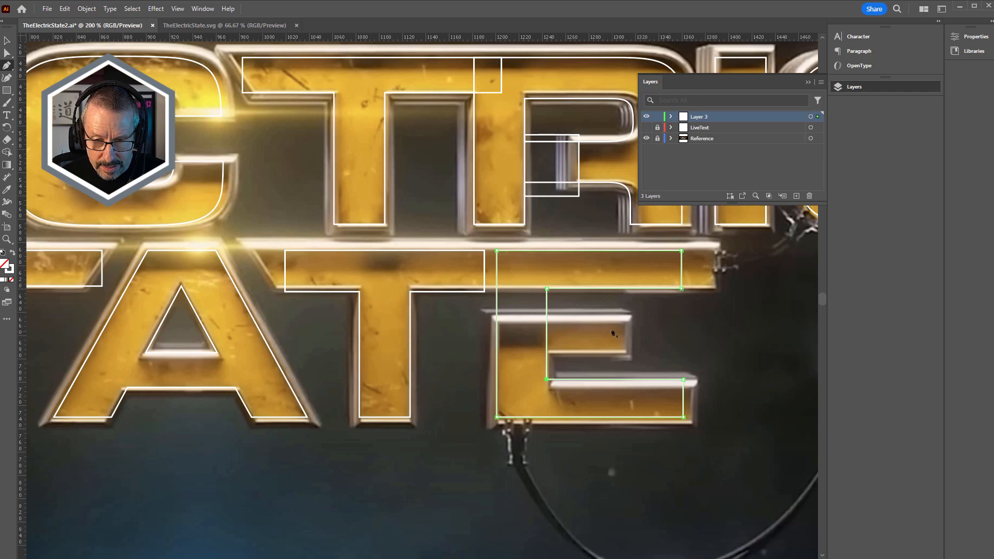
key(a)
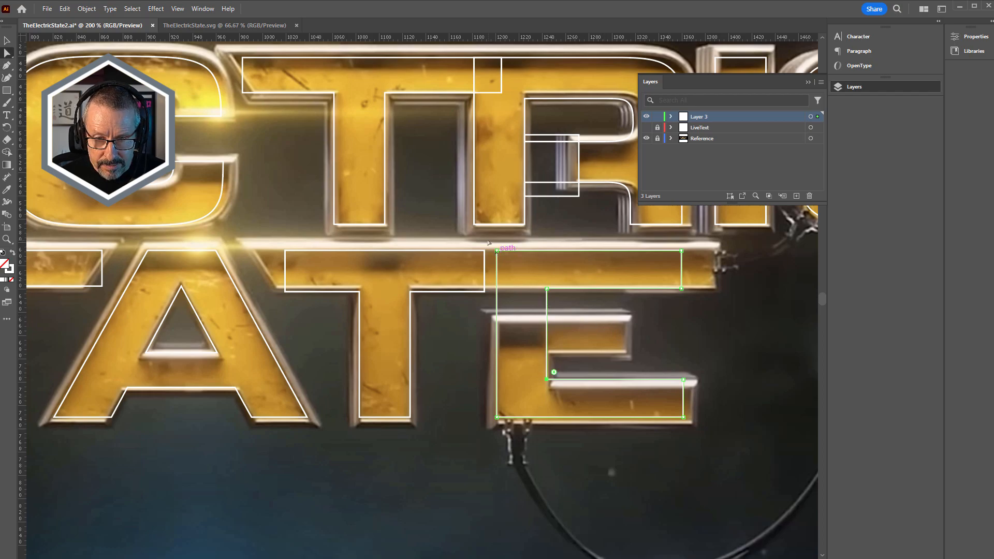
Step: Move the E's top arm down to the reference's upper arm and lower its top edge to fit
drag(489, 243, 691, 307)
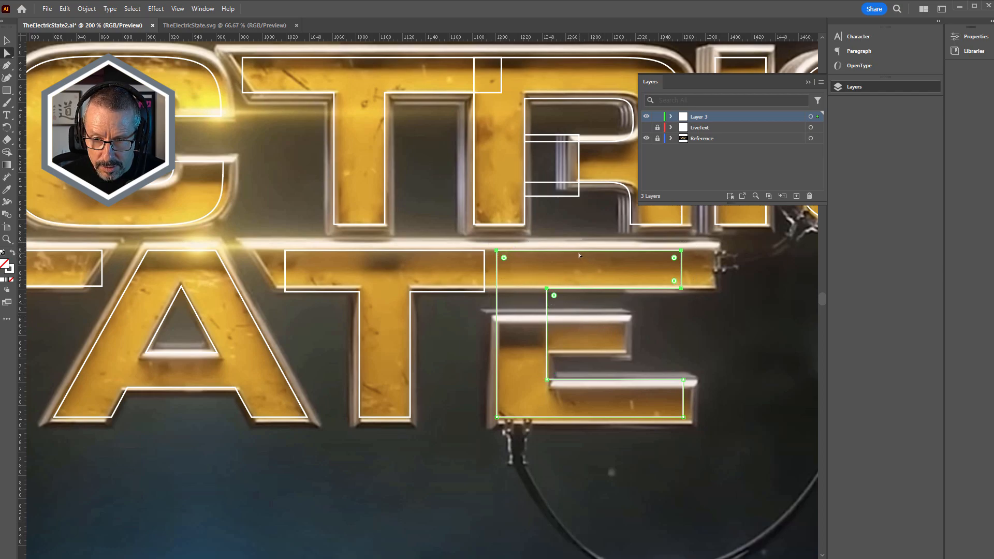
drag(579, 255, 576, 314)
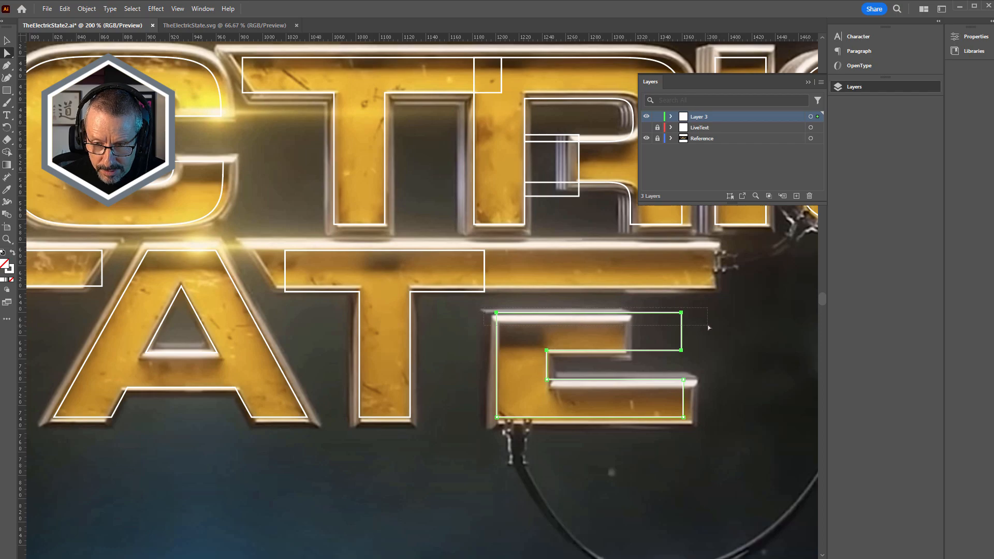
drag(709, 328, 685, 325)
Step: Lower the upper edge of the E's bottom arm and shorten its top arm to match the reference
click(547, 351)
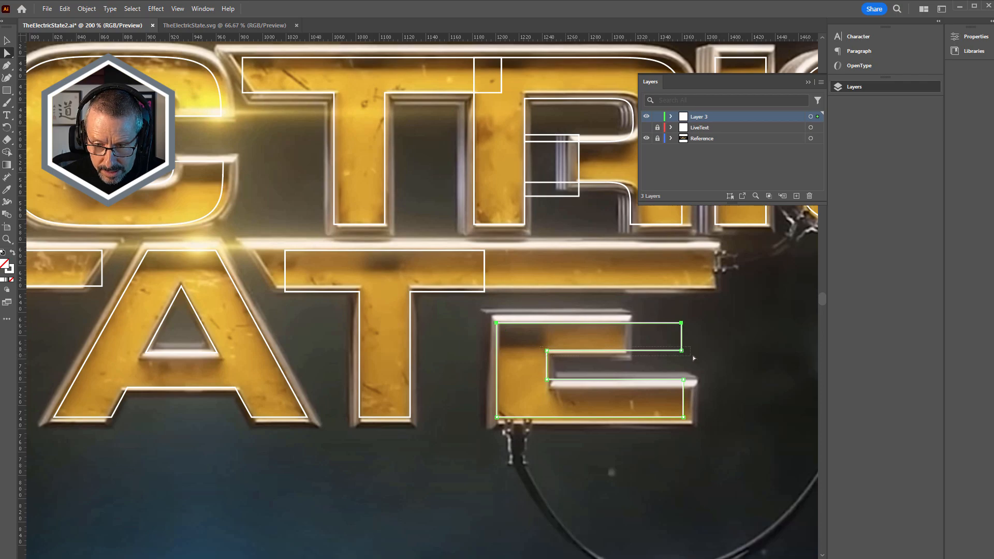
drag(705, 359, 683, 390)
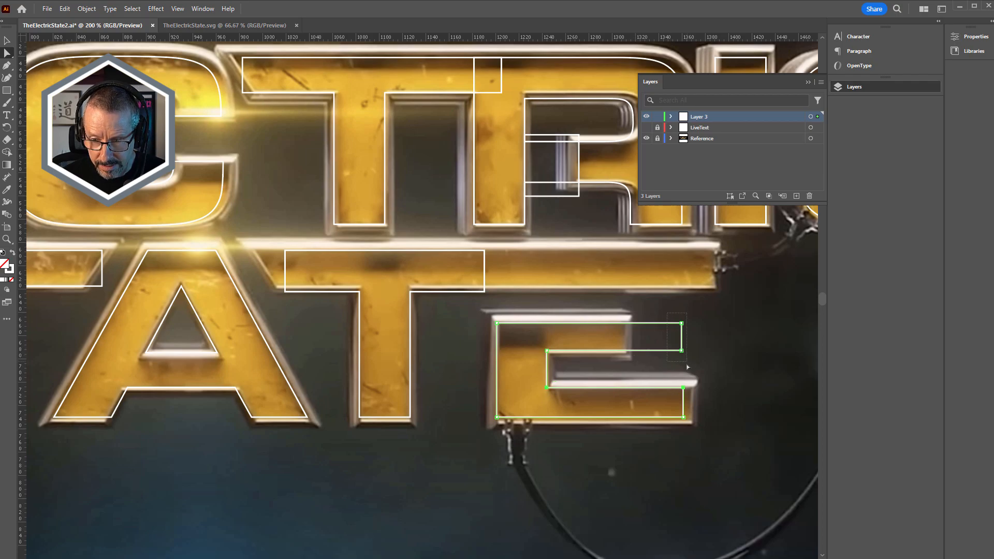
drag(683, 354, 625, 353)
Step: Extend the second T's crossbar in STATE right to the end of the reference bar, and check the T in outline view
drag(486, 272, 714, 285)
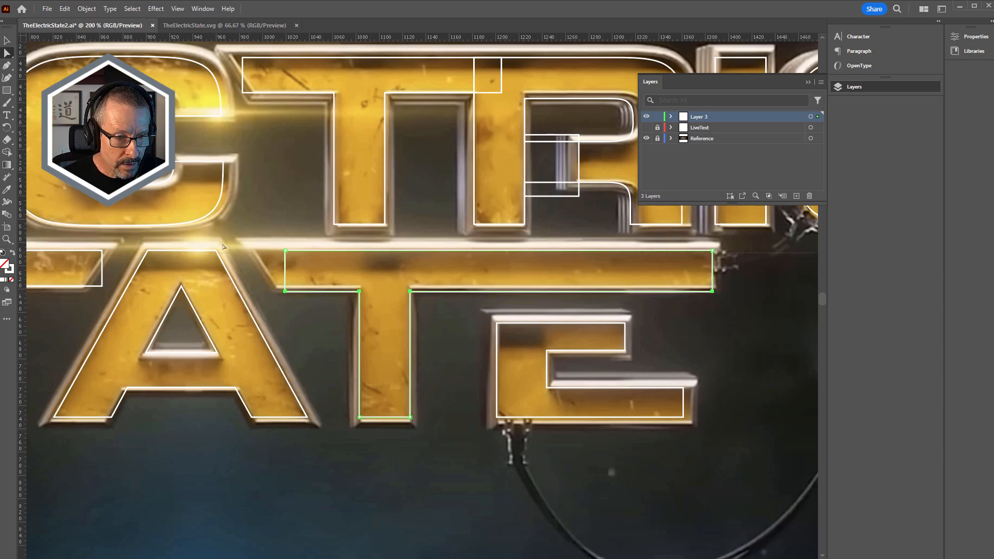
ctrl+click(301, 294)
key(ctrl+y)
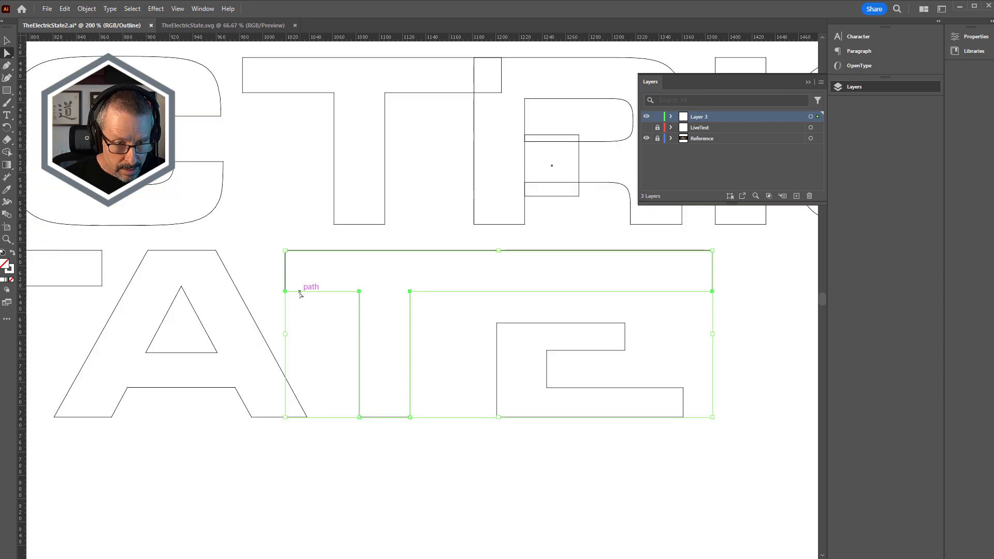
key(ctrl+y)
click(300, 294)
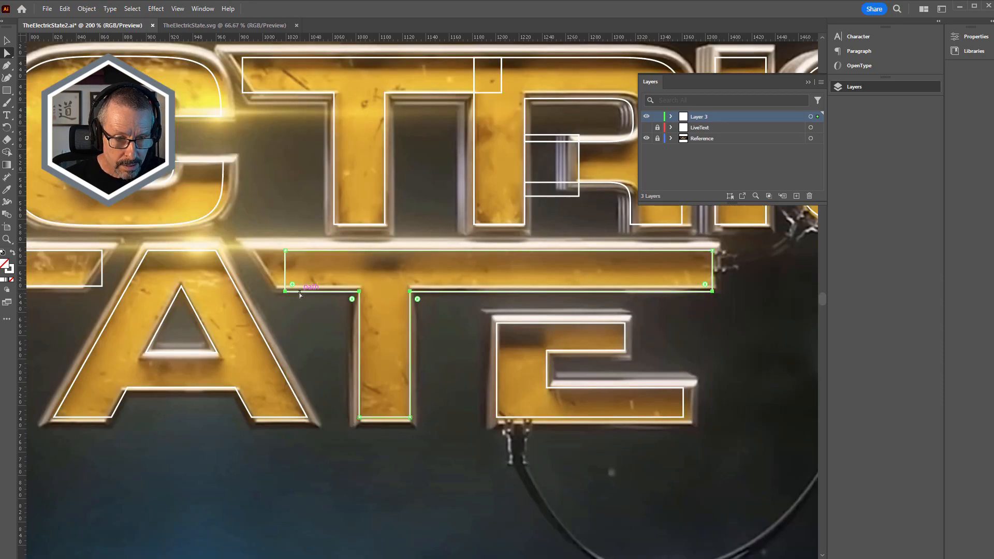
click(754, 332)
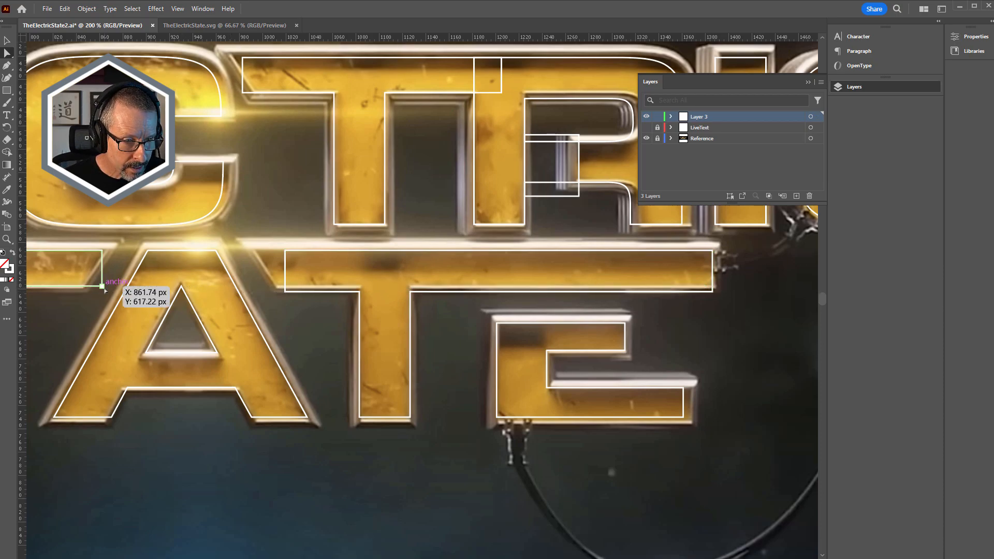
Step: Show the guide at the bottom of the first T's crossbar and raise the second T's lower crossbar edge onto it
click(178, 8)
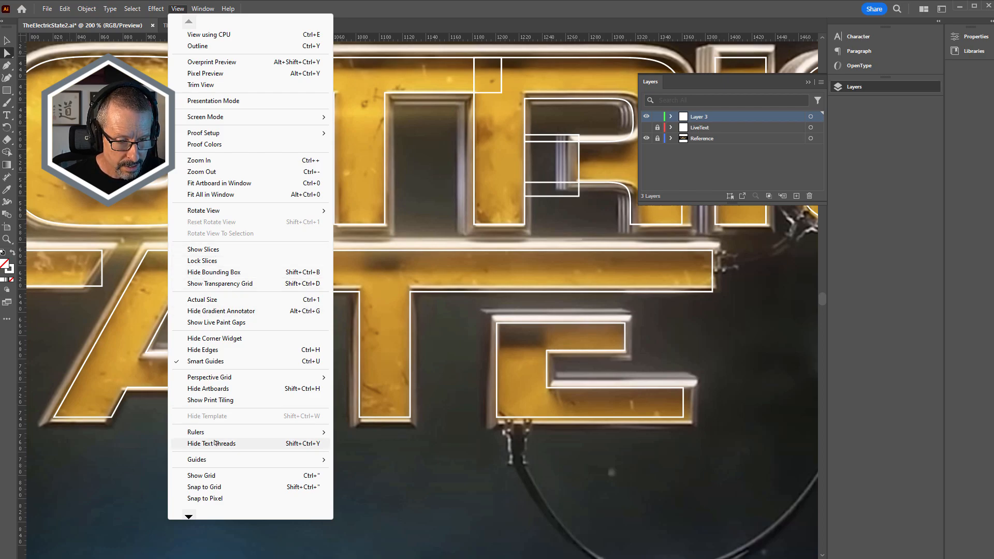
mouse_move(207, 460)
click(370, 459)
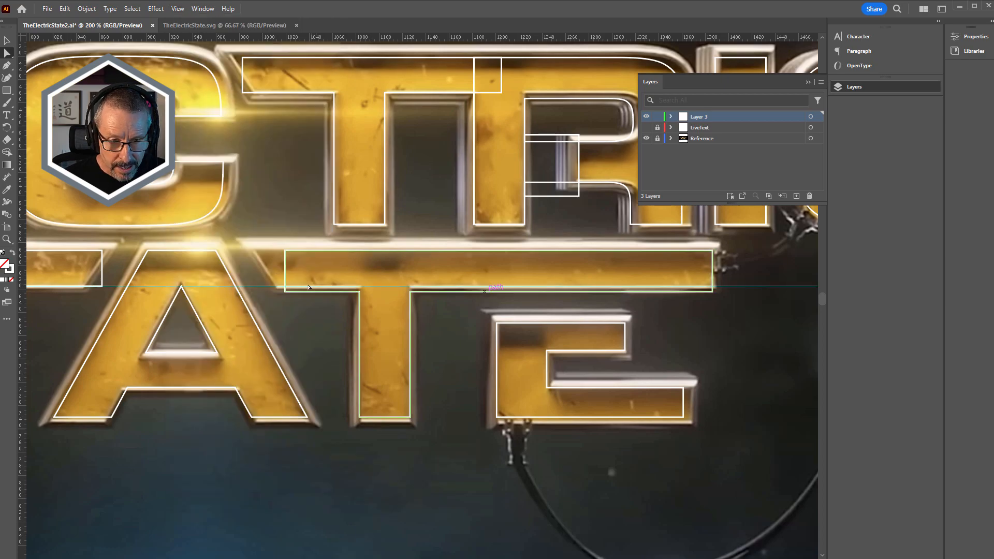
drag(604, 300, 726, 309)
drag(411, 291, 411, 286)
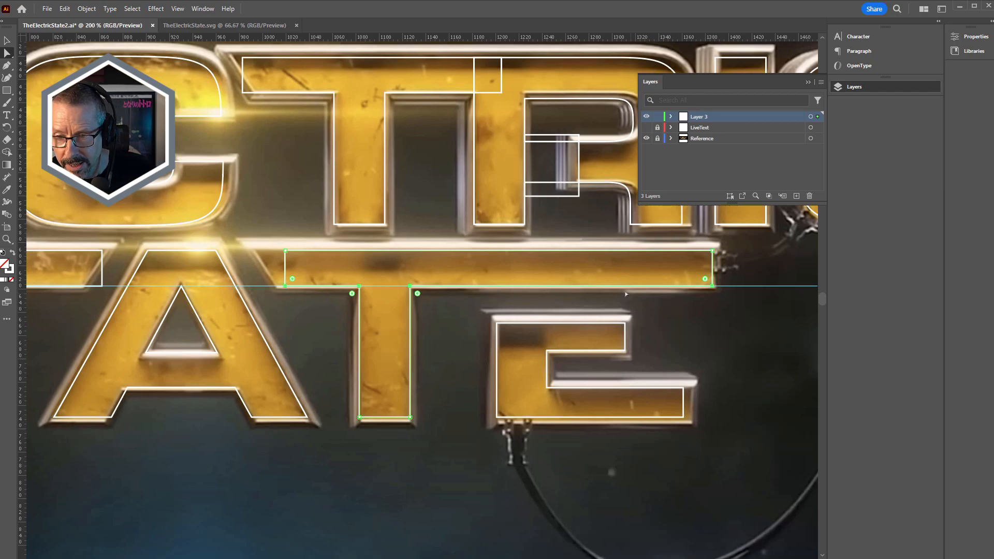
Step: Extend the left end of the second T's crossbar in STATE to line up with the left end of the T in ELECTRIC
click(287, 242)
drag(286, 242, 567, 256)
scroll(567, 256, down, 2)
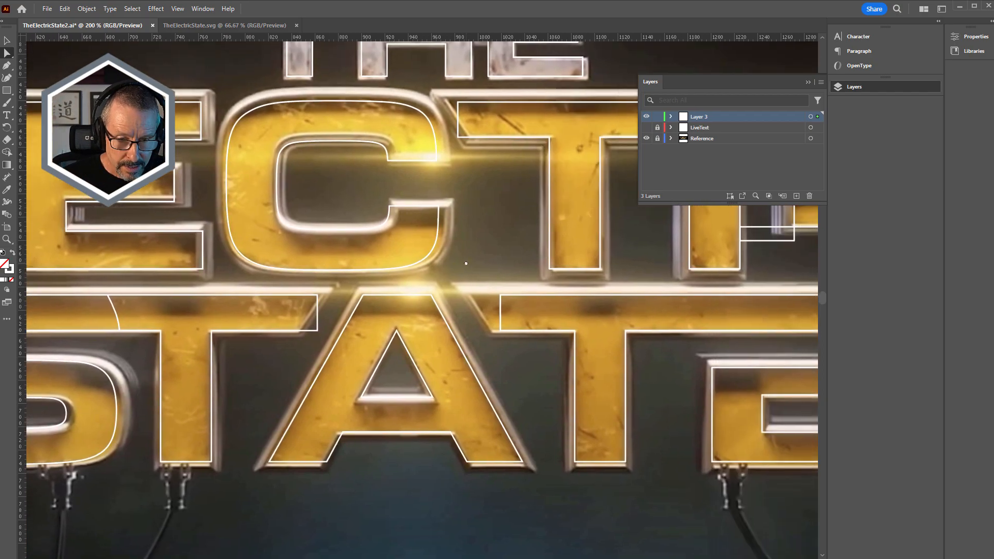
scroll(461, 288, up, 2)
click(461, 287)
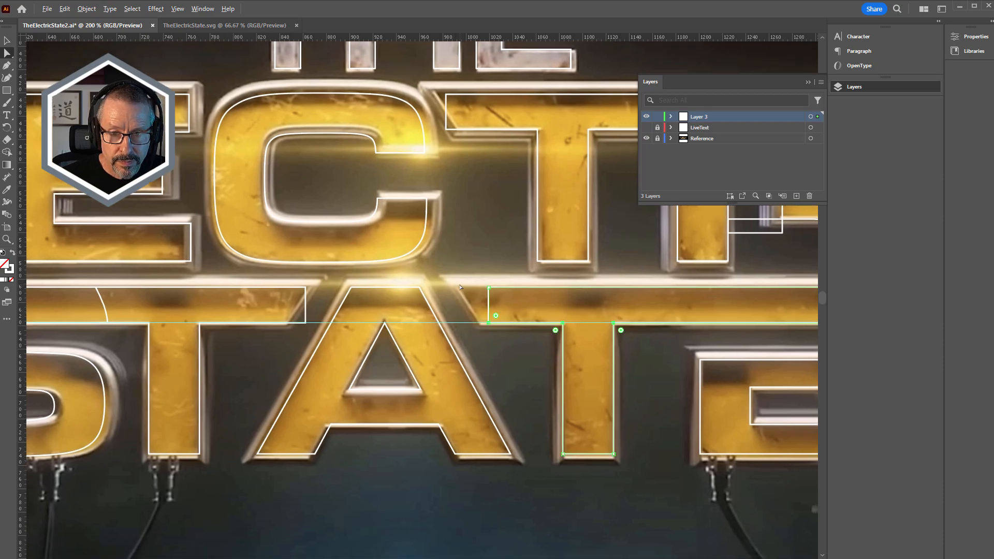
scroll(460, 287, down, 1)
scroll(461, 287, up, 1)
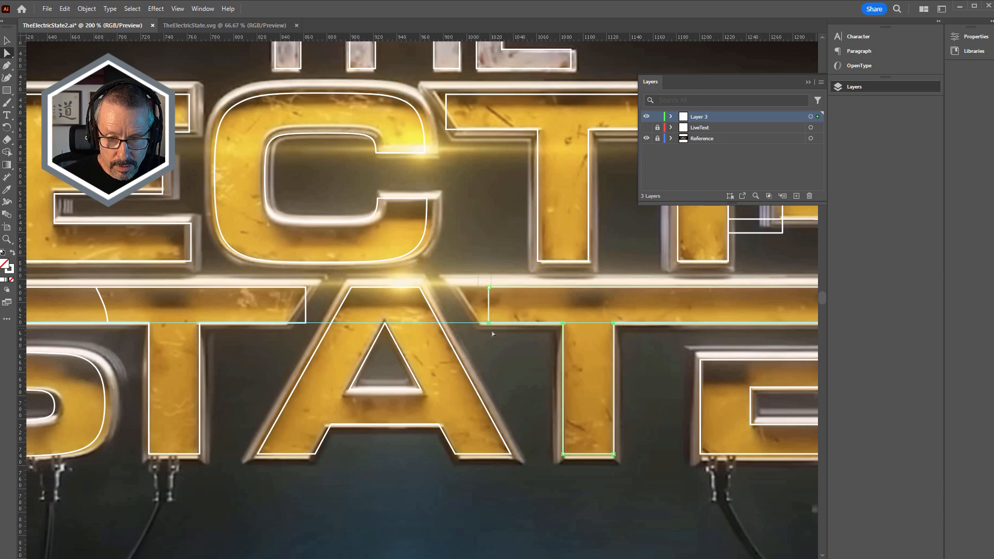
drag(490, 307, 470, 327)
Step: Slant the left crossbar ends of ELECTRIC's T and STATE's second T by moving both lower-left anchors 19.3 px right
click(447, 129)
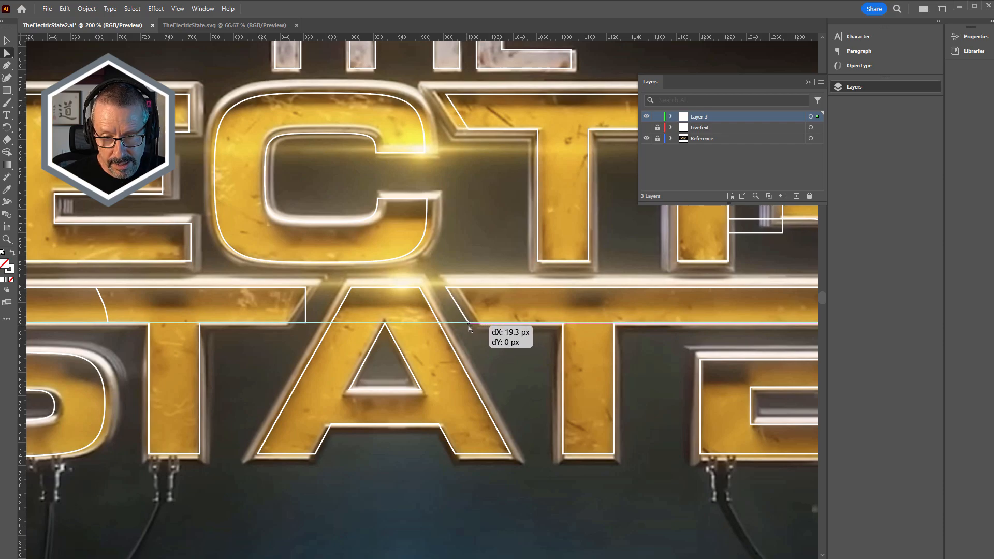
drag(470, 328, 470, 329)
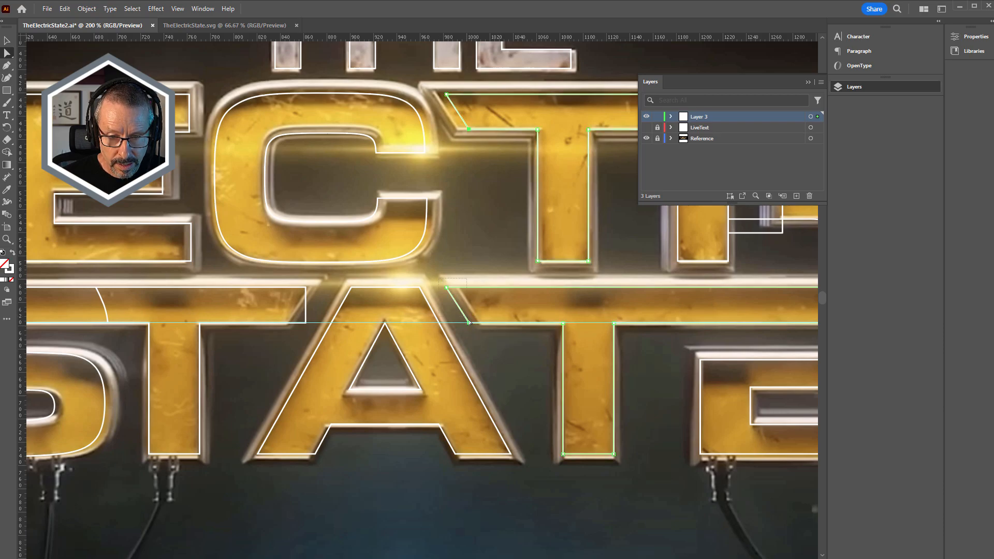
Step: Move the slanted end of STATE's second T right and that of ELECTRIC's T slightly left to match the reference
click(424, 294)
drag(460, 309, 466, 310)
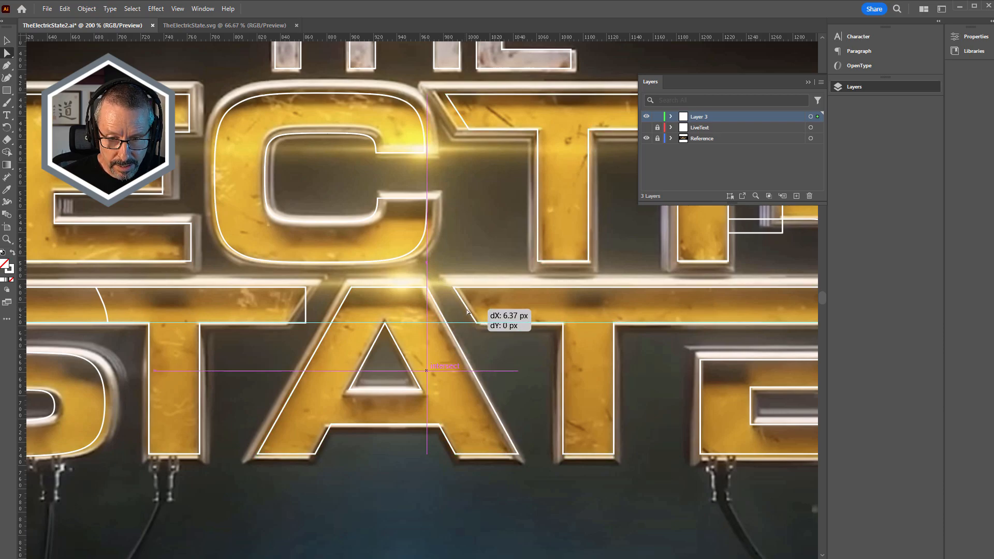
click(466, 294)
drag(456, 306, 471, 307)
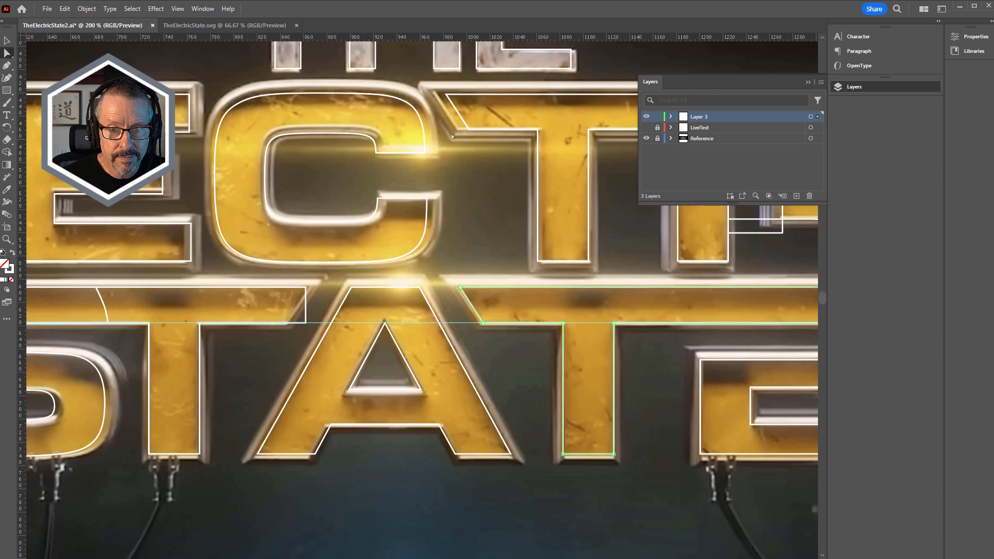
drag(456, 115, 451, 118)
Step: Slant the right end of the first T's crossbar in STATE inward at the bottom to match the reference beside the A
drag(296, 326, 491, 295)
scroll(493, 341, up, 3)
scroll(493, 341, left, 3)
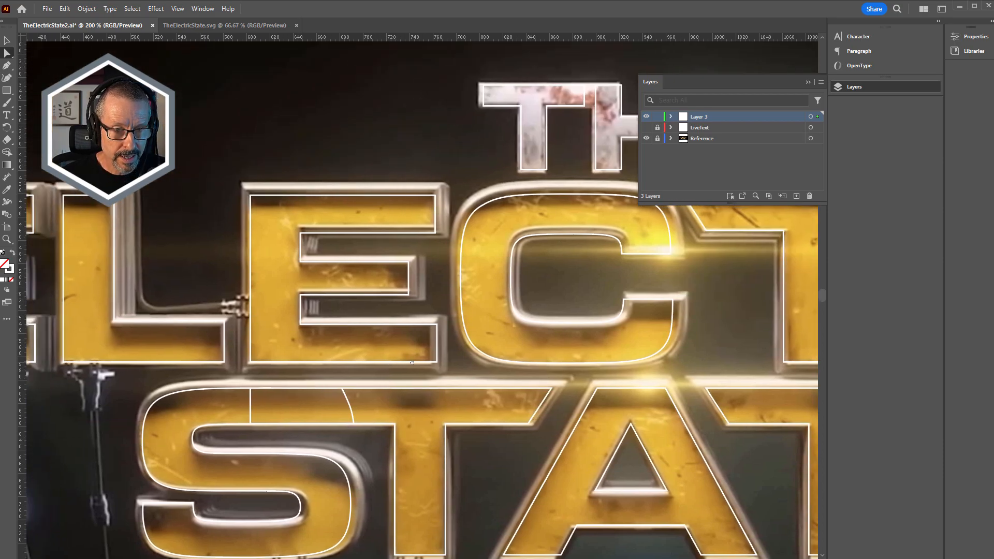
scroll(492, 340, left, 5)
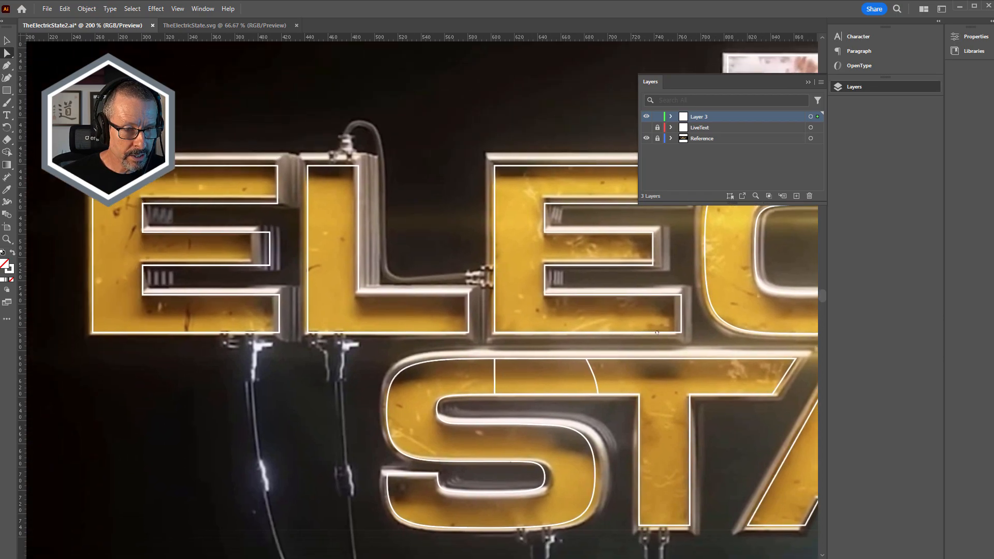
Step: Compare the letter outlines of THE, ELECTRIC and STATE with the reference, checking crossbar ends and overlaps
scroll(357, 281, left, 1)
scroll(356, 280, up, 1)
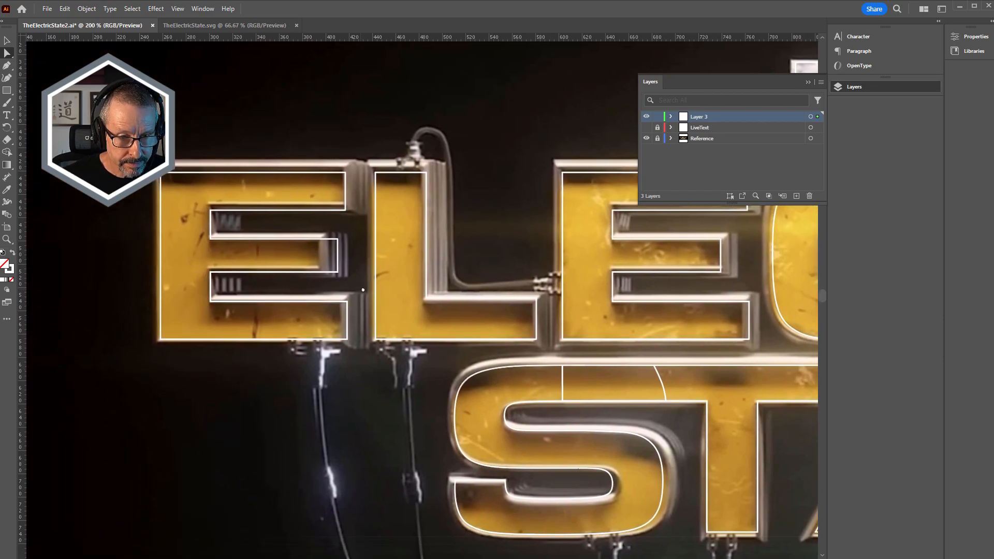
scroll(367, 289, up, 1)
scroll(366, 288, right, 1)
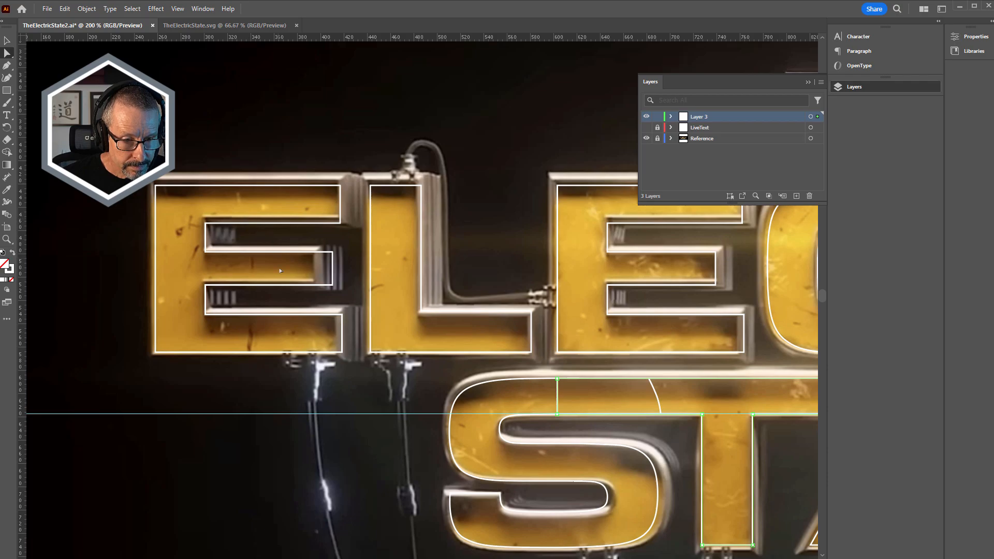
scroll(417, 245, right, 9)
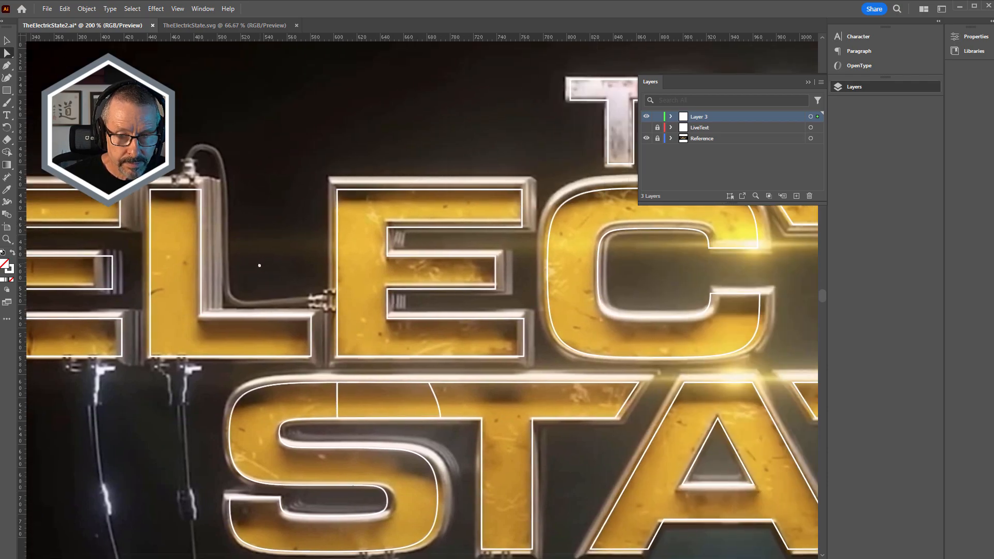
scroll(417, 245, up, 1)
scroll(442, 281, right, 6)
scroll(443, 280, up, 1)
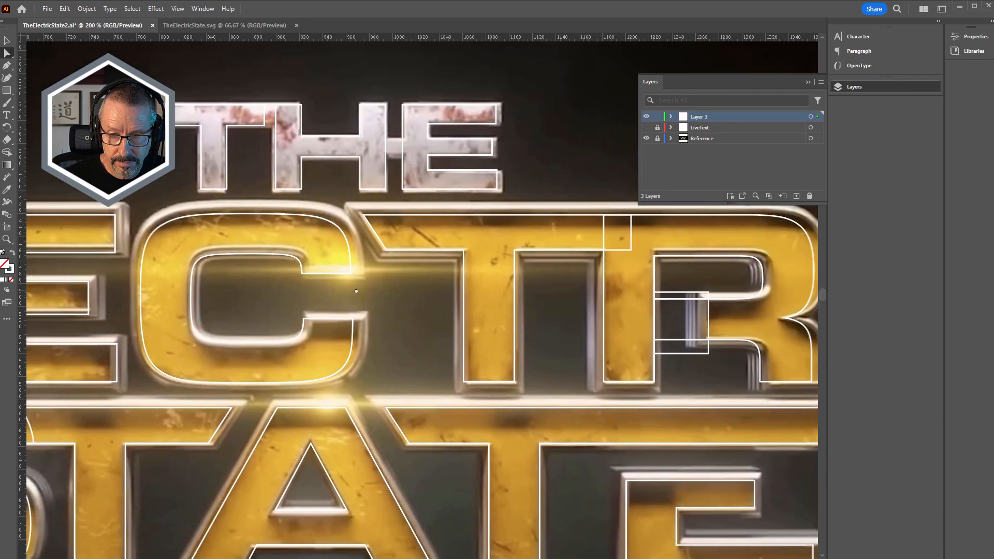
scroll(536, 296, left, 3)
scroll(394, 430, right, 1)
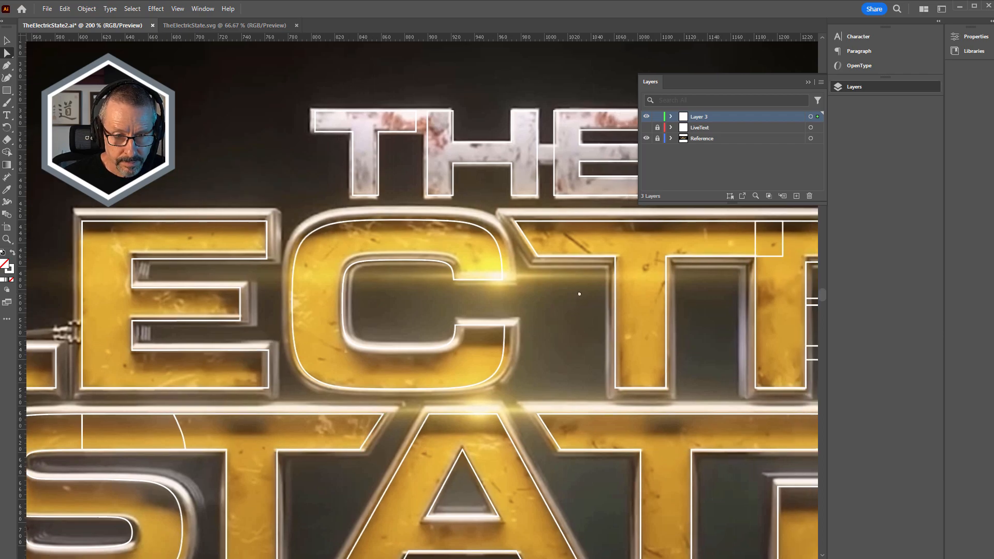
click(394, 430)
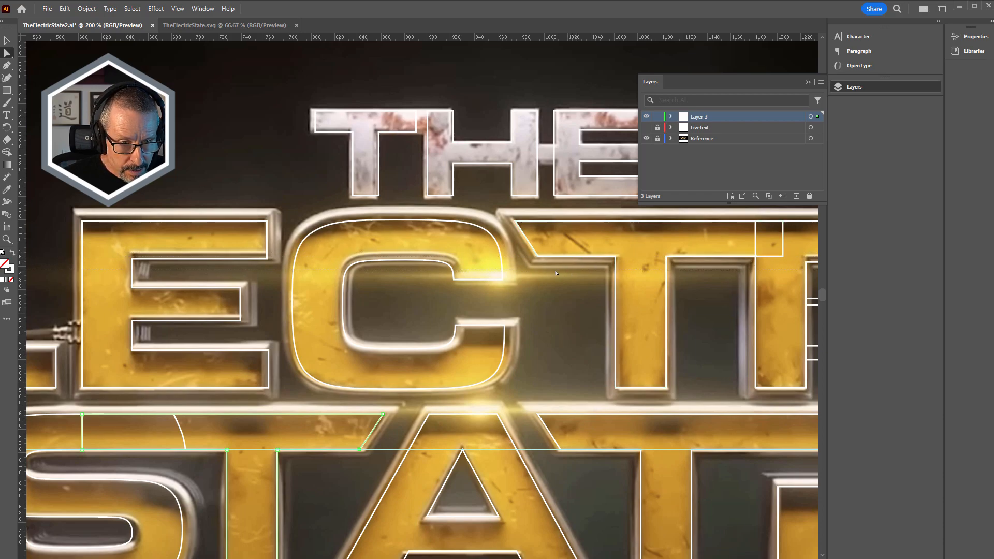
scroll(362, 114, up, 1)
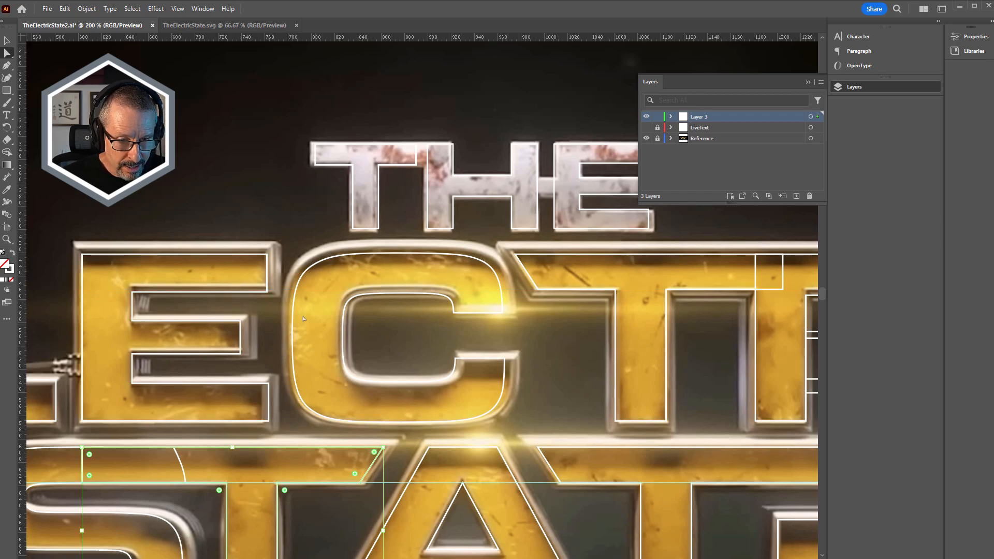
scroll(397, 328, left, 10)
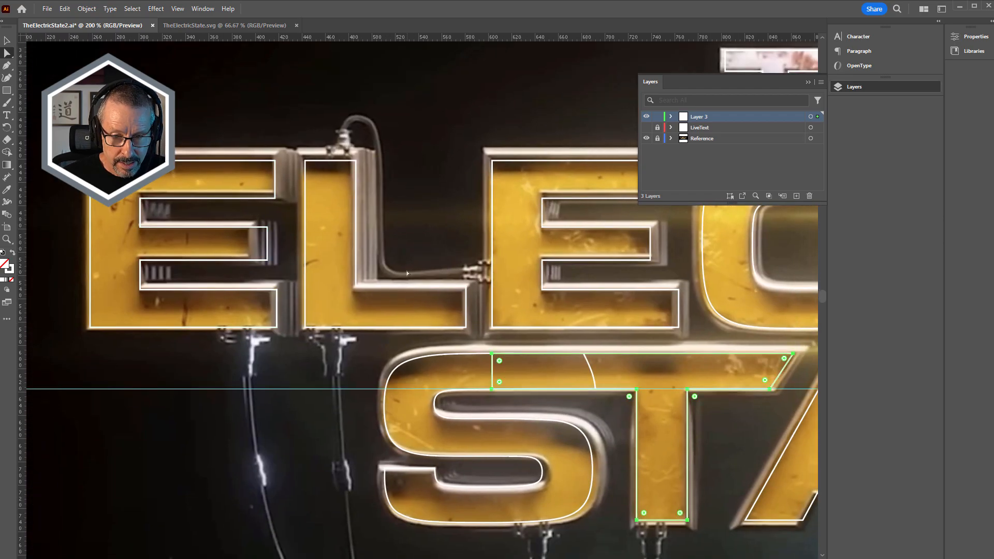
scroll(406, 271, down, 3)
scroll(638, 309, up, 2)
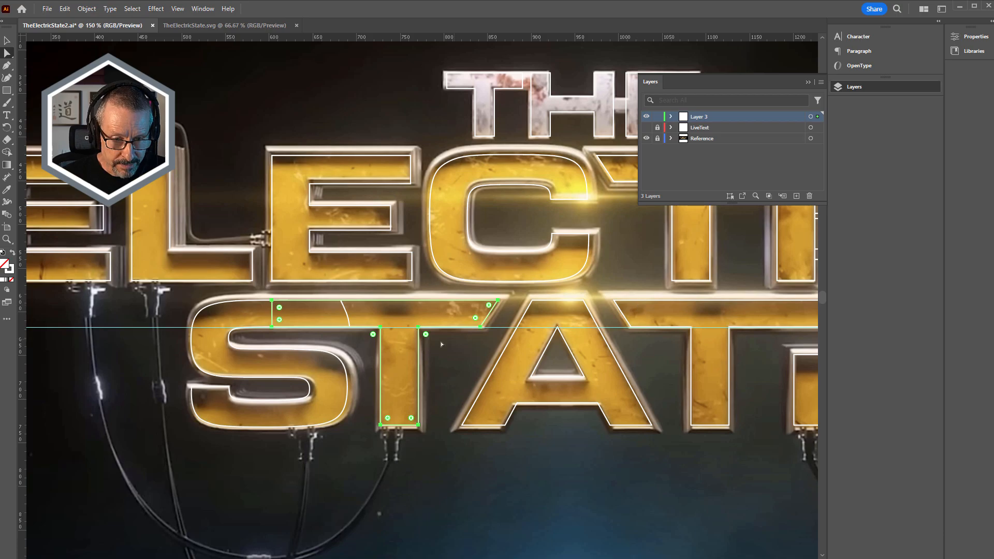
scroll(444, 337, right, 10)
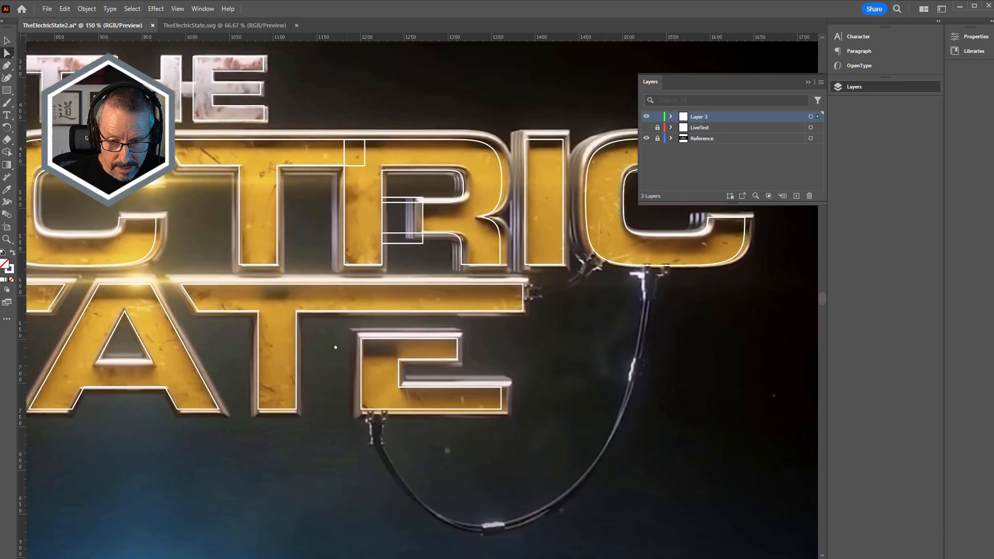
scroll(316, 356, down, 2)
scroll(389, 372, right, 1)
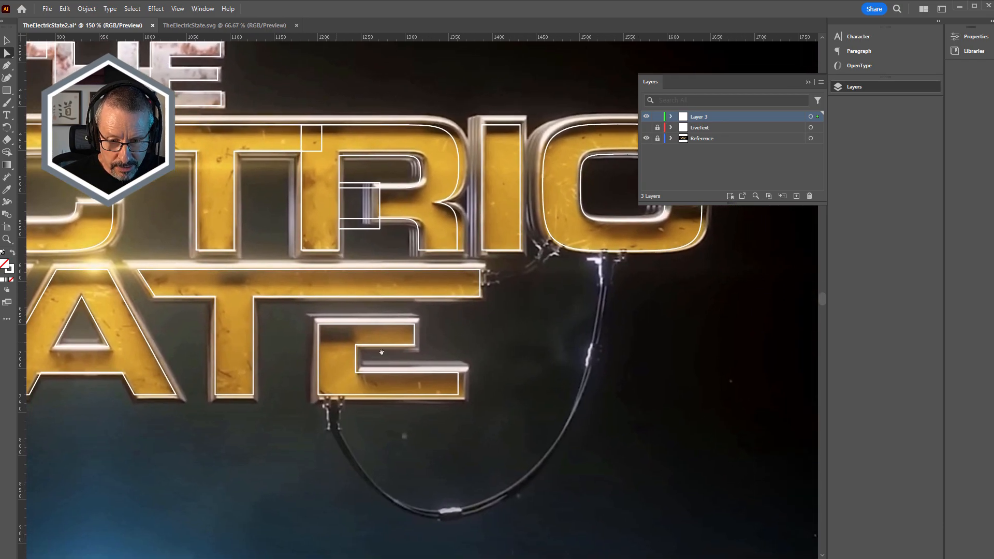
Step: Extend the lower arm of the E in STATE to the reference edge and nudge its lower-right anchor slightly inward
click(464, 395)
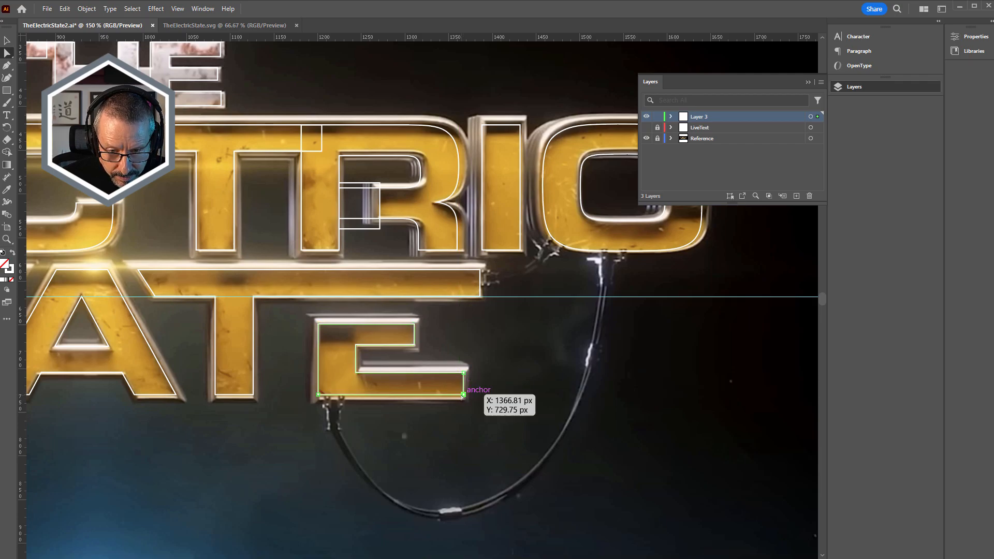
scroll(464, 396, up, 2)
drag(465, 394, 463, 395)
scroll(475, 353, down, 2)
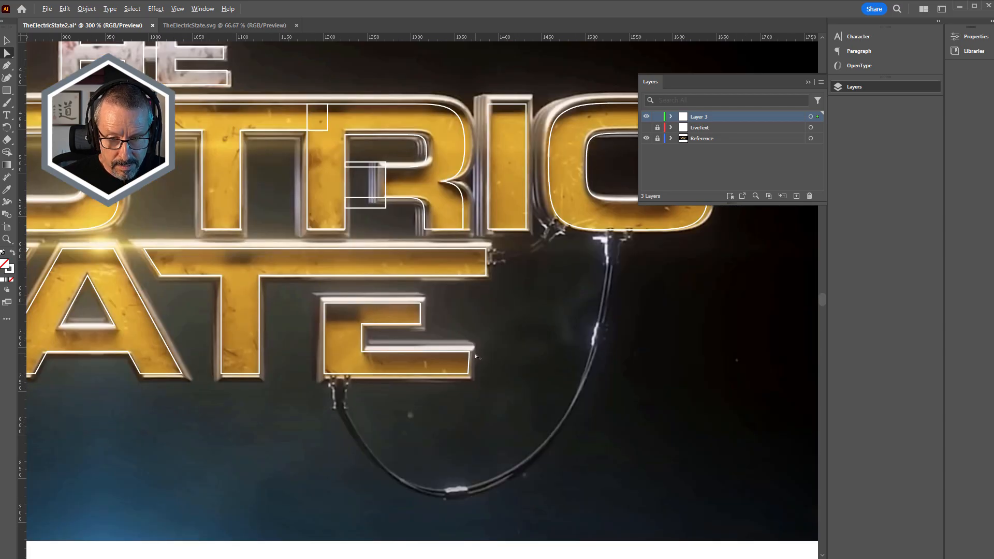
Step: Extend the right end of the T's crossbar in THE so that it overlaps the H's left stem
drag(492, 252, 563, 344)
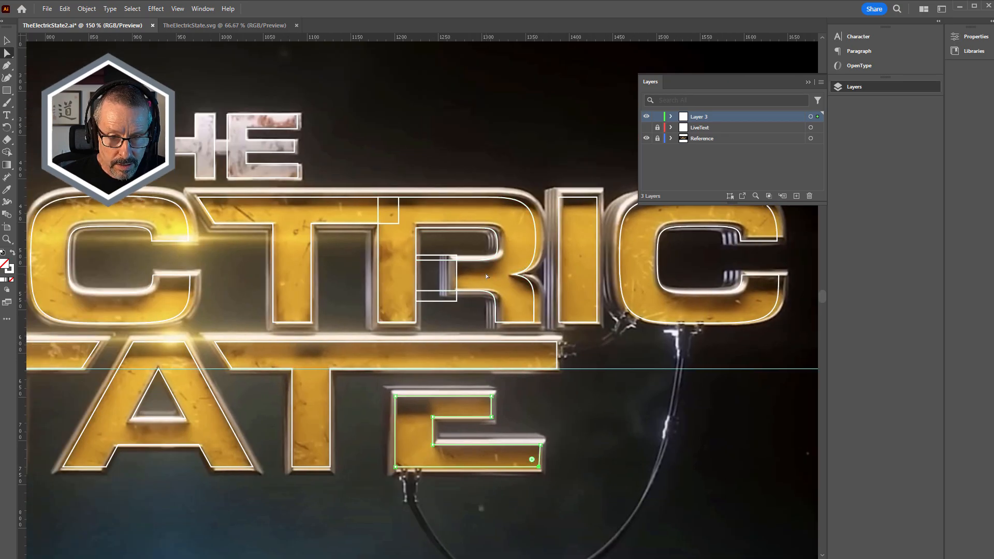
scroll(485, 275, down, 1)
drag(394, 261, 440, 257)
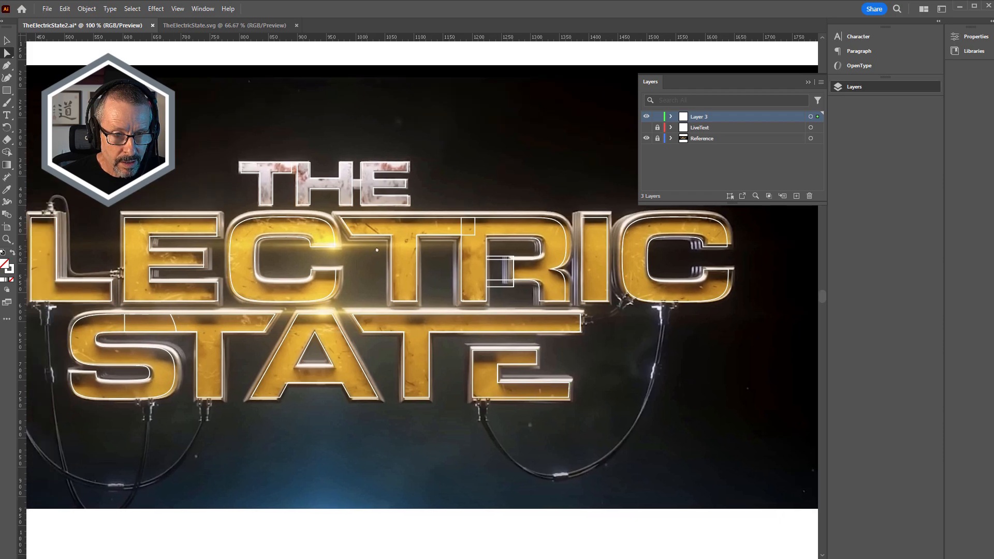
scroll(323, 187, up, 3)
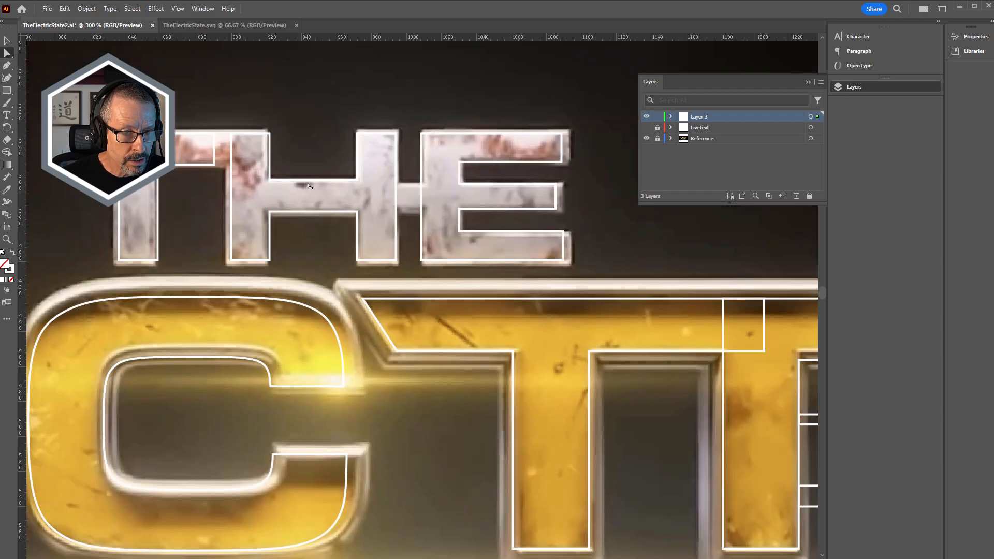
drag(309, 186, 477, 211)
click(225, 172)
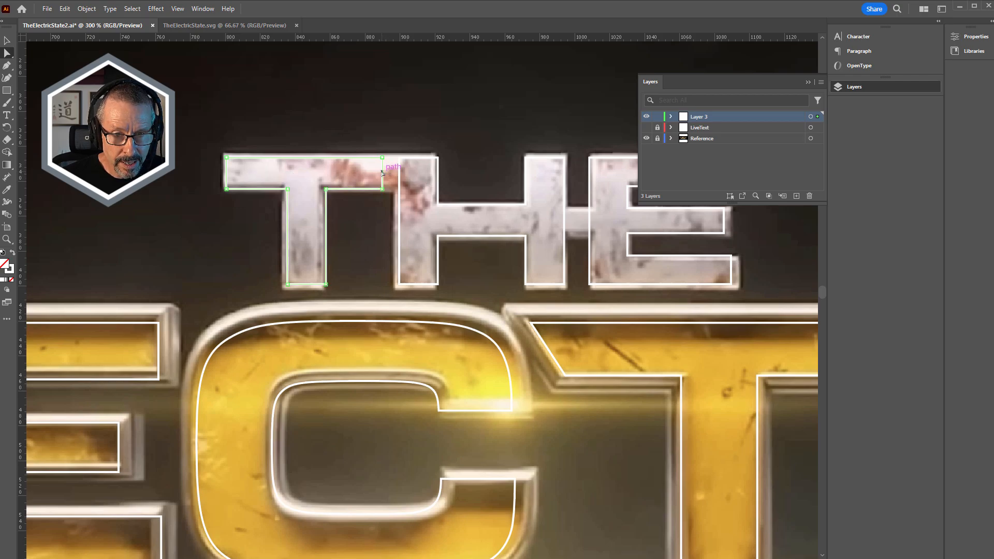
drag(382, 172, 418, 172)
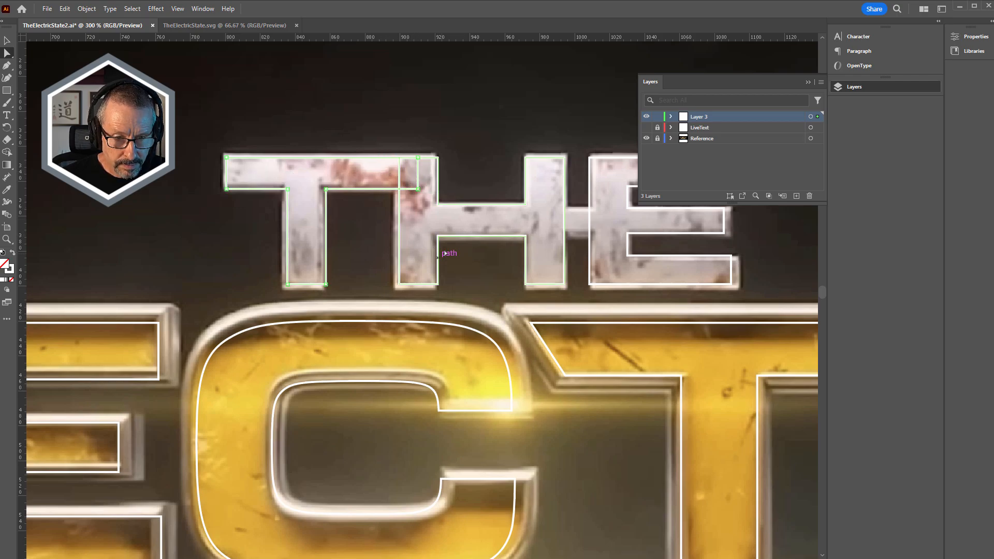
Step: Shift the stem of the T in THE slightly left to match the reference
drag(281, 182, 201, 179)
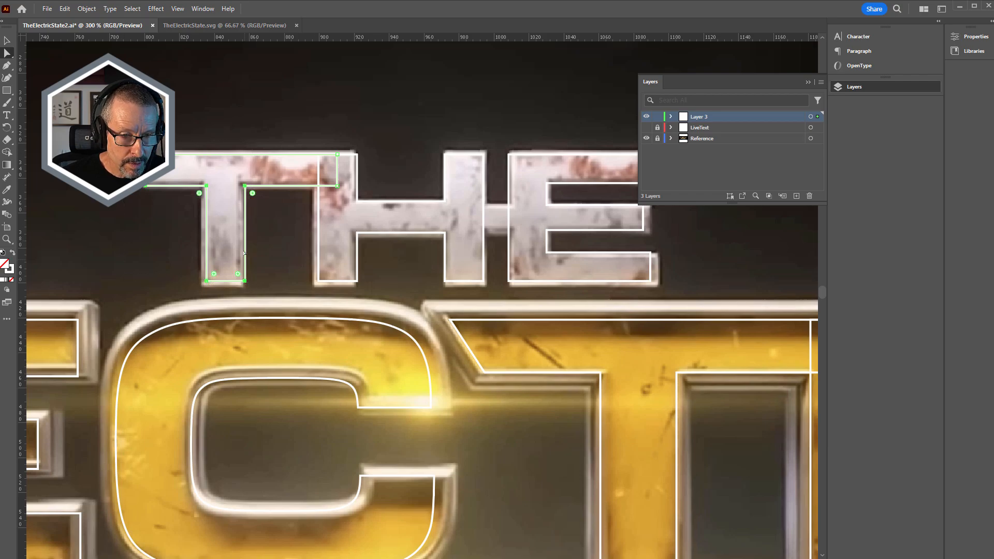
drag(244, 242, 240, 241)
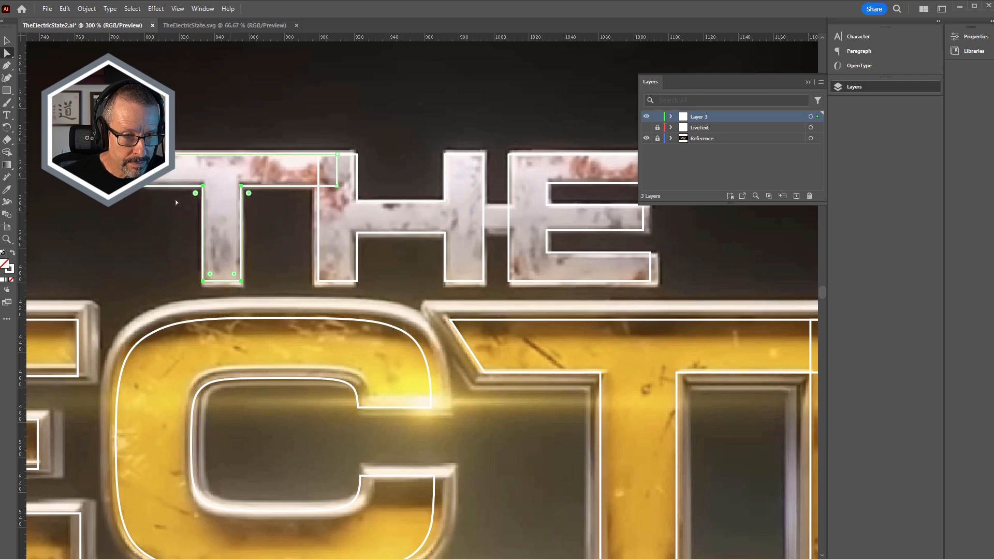
drag(80, 186, 146, 182)
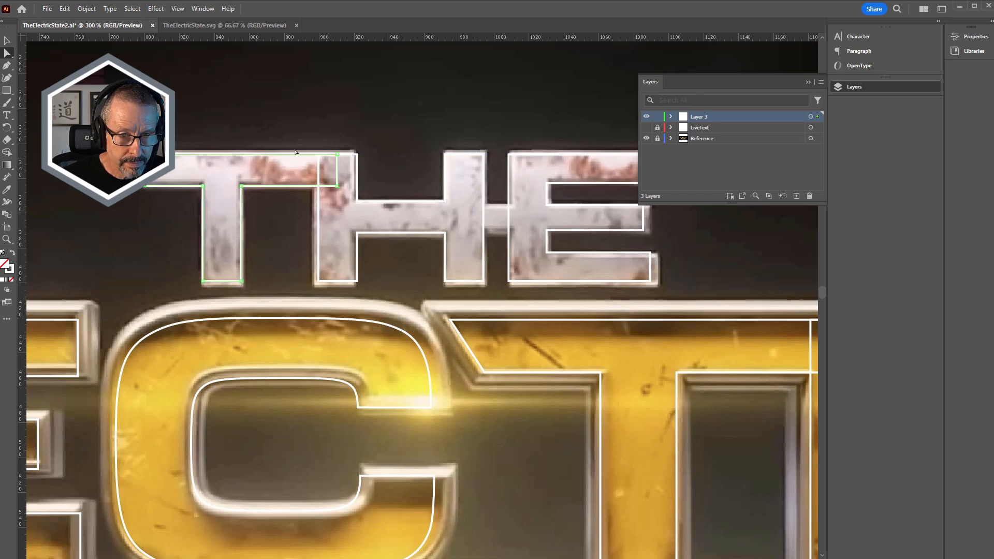
shift+click(357, 258)
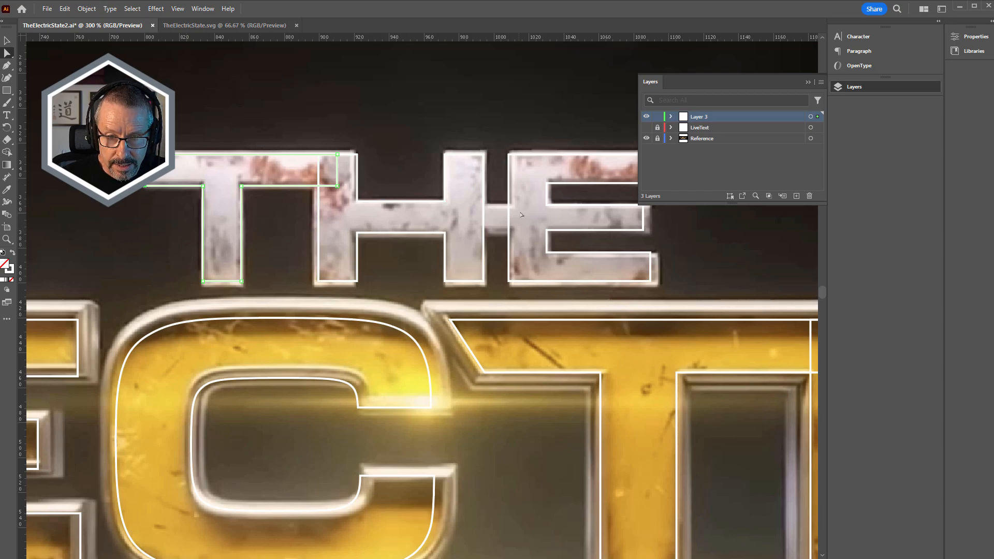
Step: Try to move the bottom anchors of all the letters in THE slightly down towards the reference edge
scroll(521, 214, right, 3)
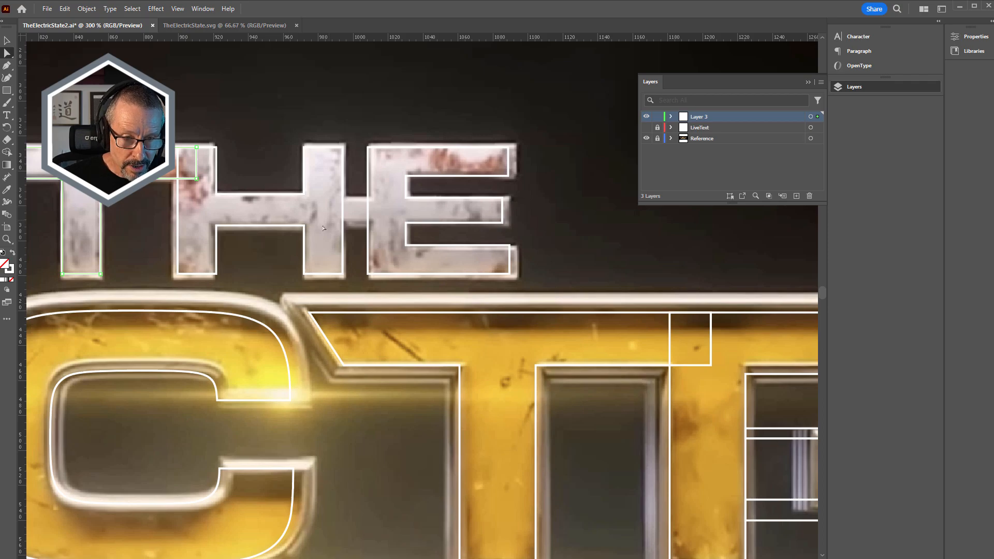
scroll(294, 223, left, 2)
scroll(294, 223, down, 1)
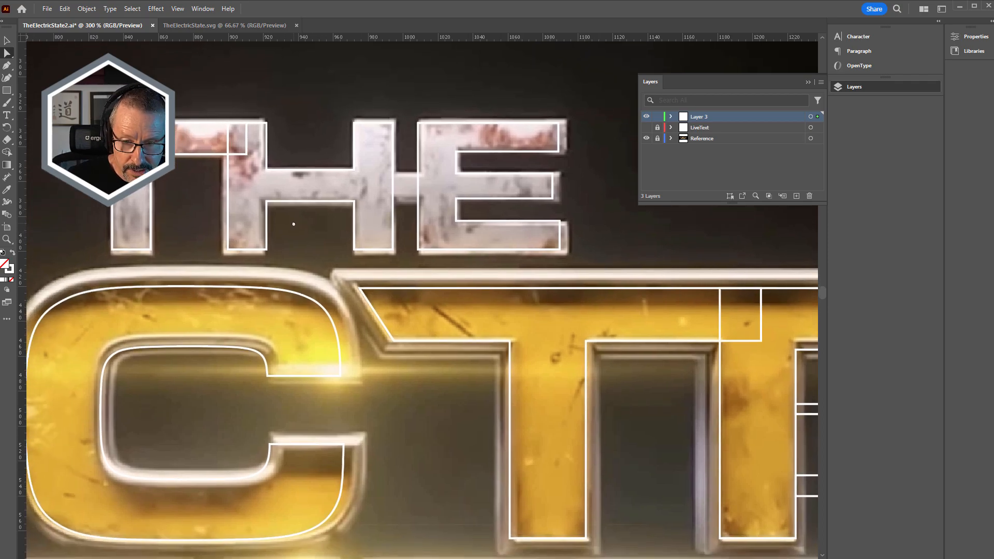
click(123, 230)
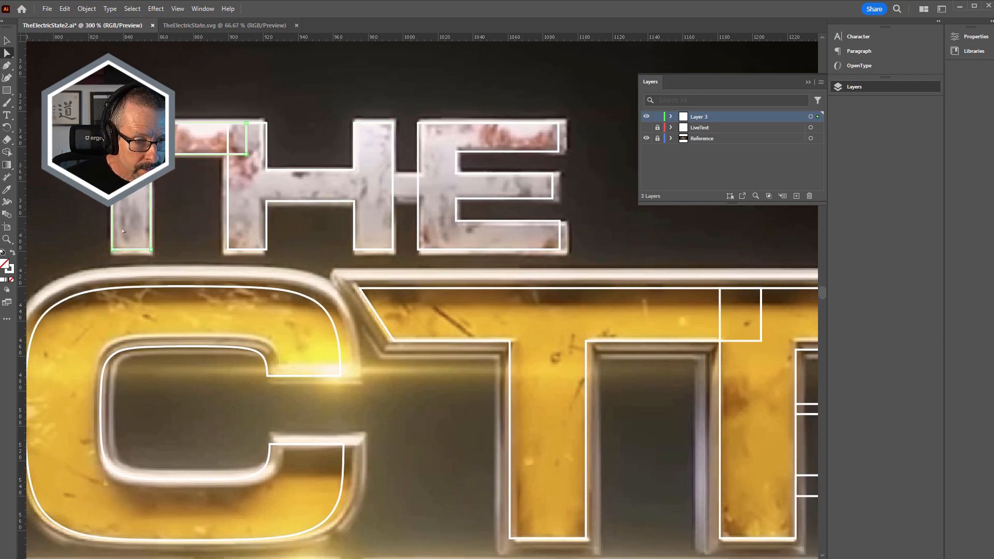
drag(89, 240, 561, 254)
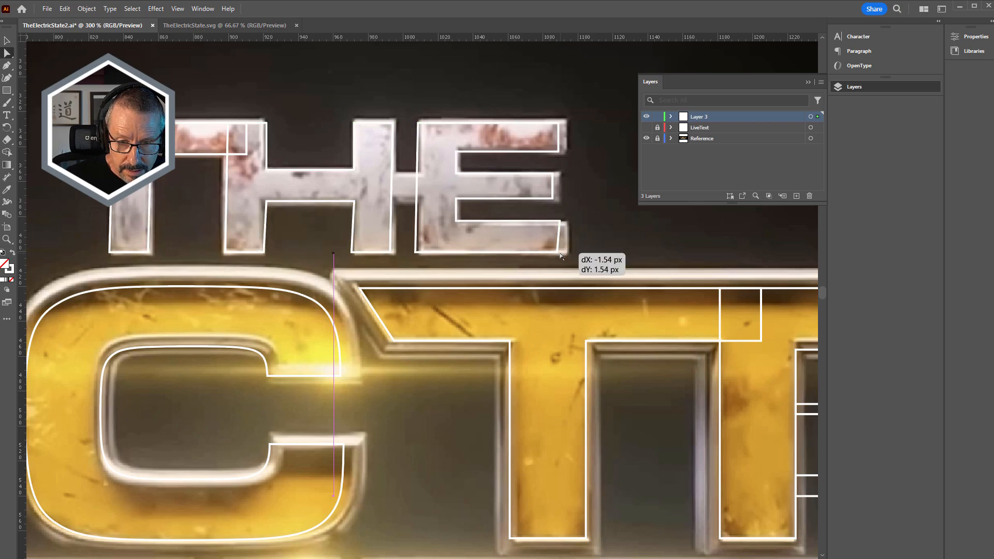
Step: Extend the middle arm of the E in THE to match the reference, and draw a small rectangle bridging the H and E
click(562, 177)
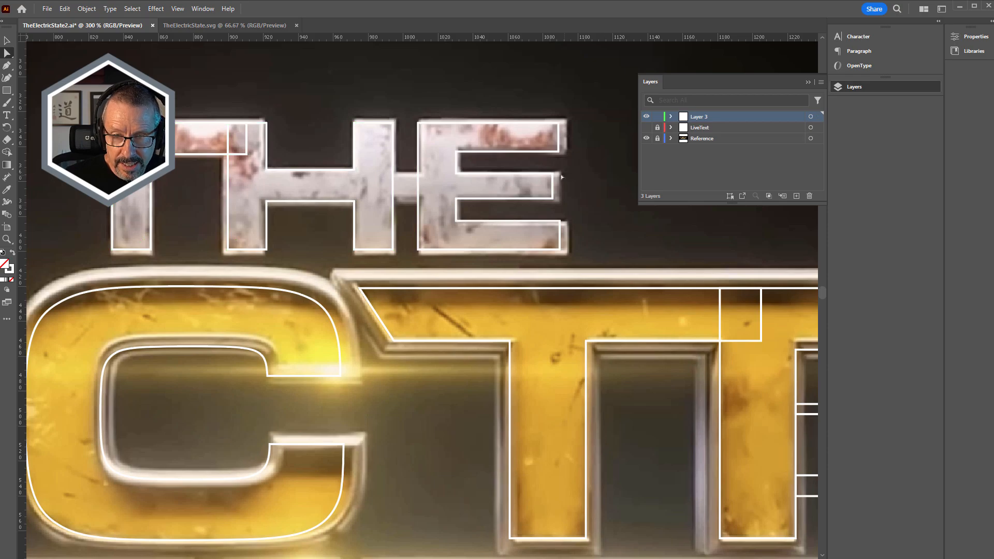
drag(558, 195, 560, 188)
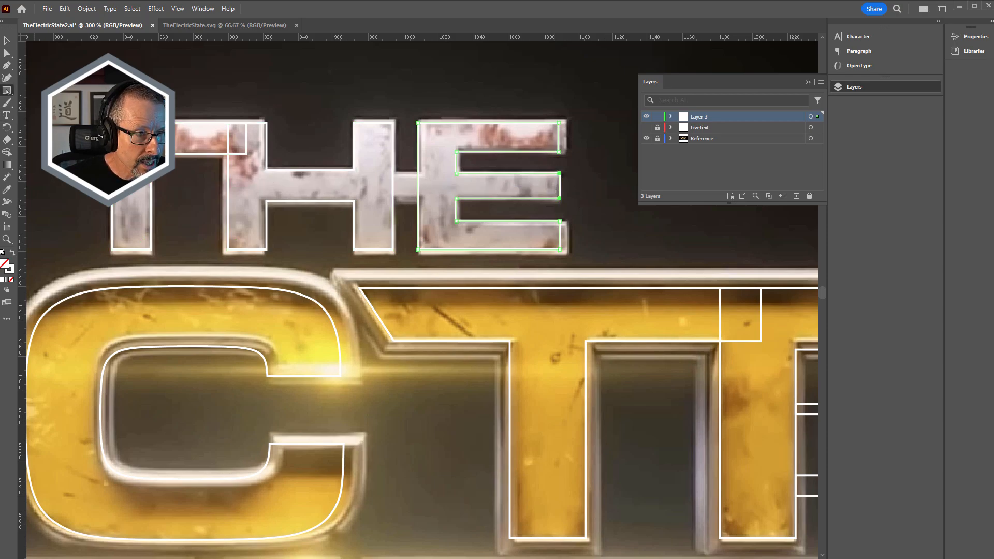
drag(387, 174, 426, 201)
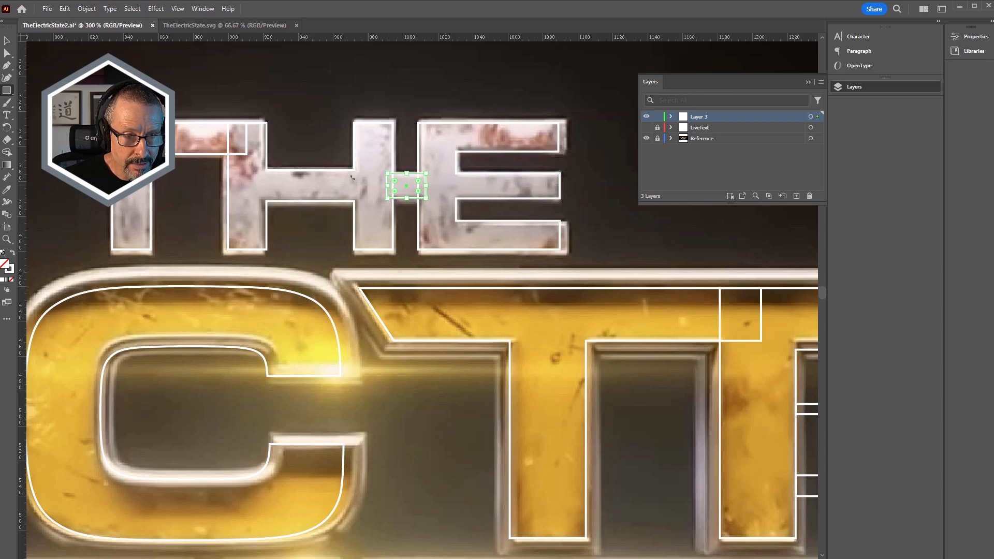
Step: Select all the logo letters and connecting rectangles and swap their fill and stroke to get a solid white fill
scroll(320, 167, down, 2)
key(v)
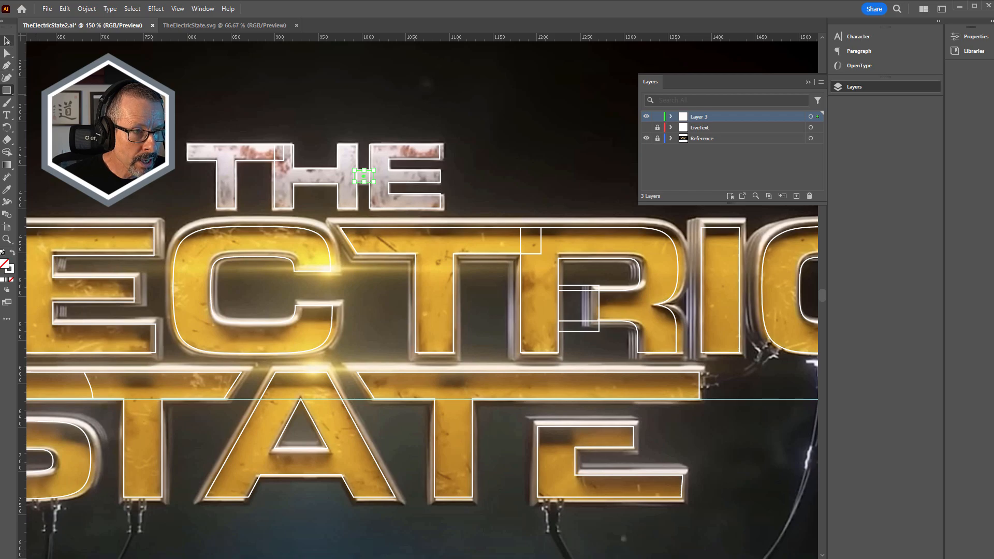
scroll(285, 212, down, 2)
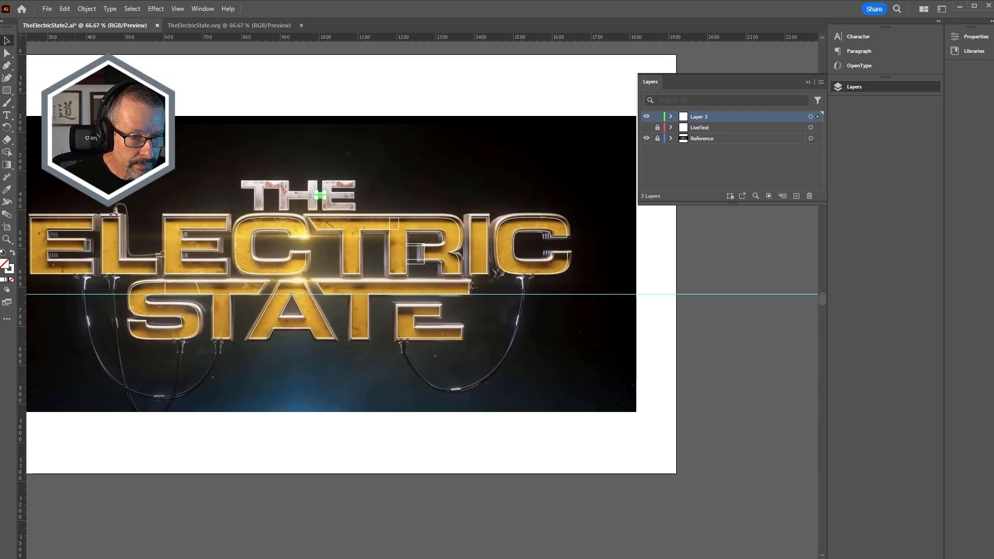
mouse_move(335, 167)
mouse_down()
mouse_move(568, 220)
mouse_move(543, 304)
mouse_up()
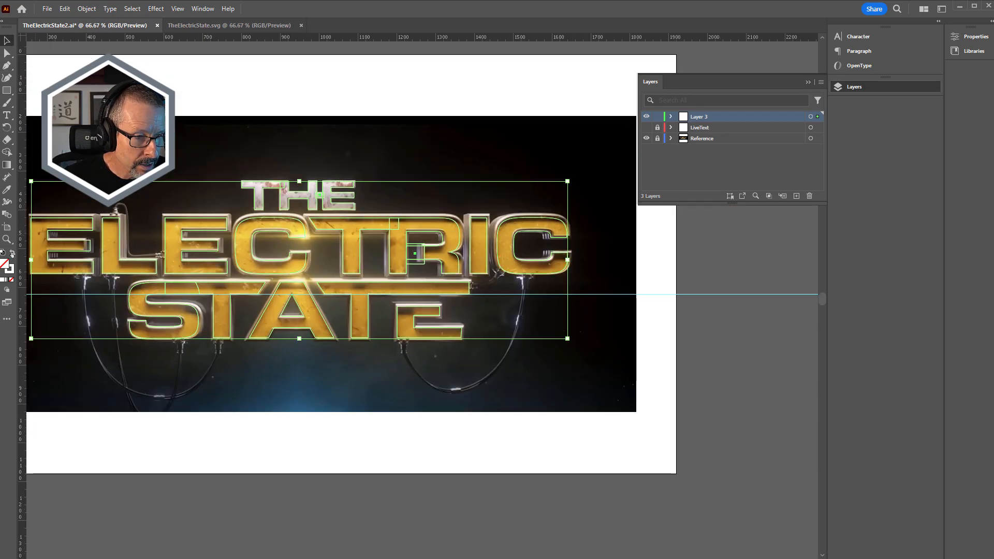
click(12, 253)
Step: Merge the S in STATE with the overlapping crossbar of the first T using the Shape Builder
scroll(388, 201, up, 2)
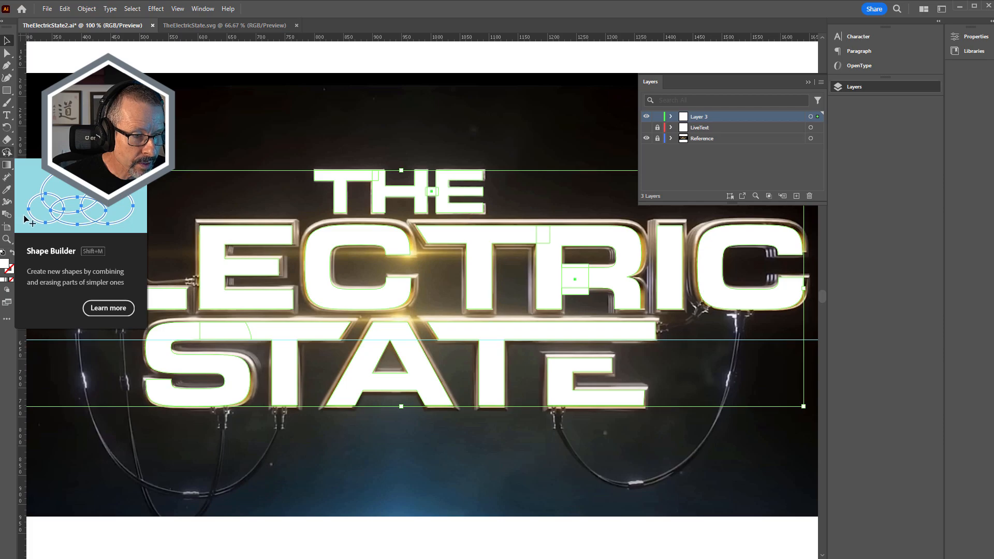
drag(57, 233, 263, 224)
drag(491, 295, 402, 231)
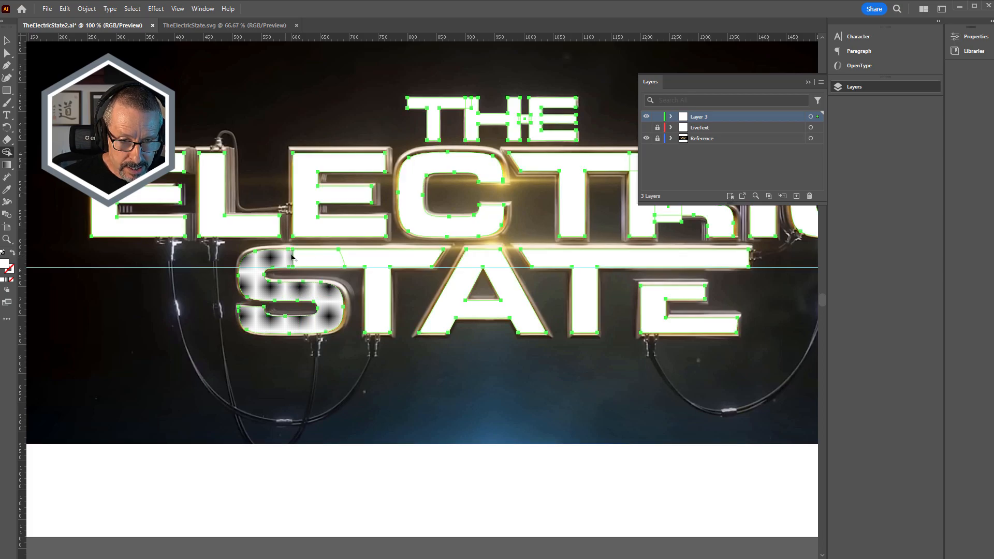
drag(280, 263, 362, 259)
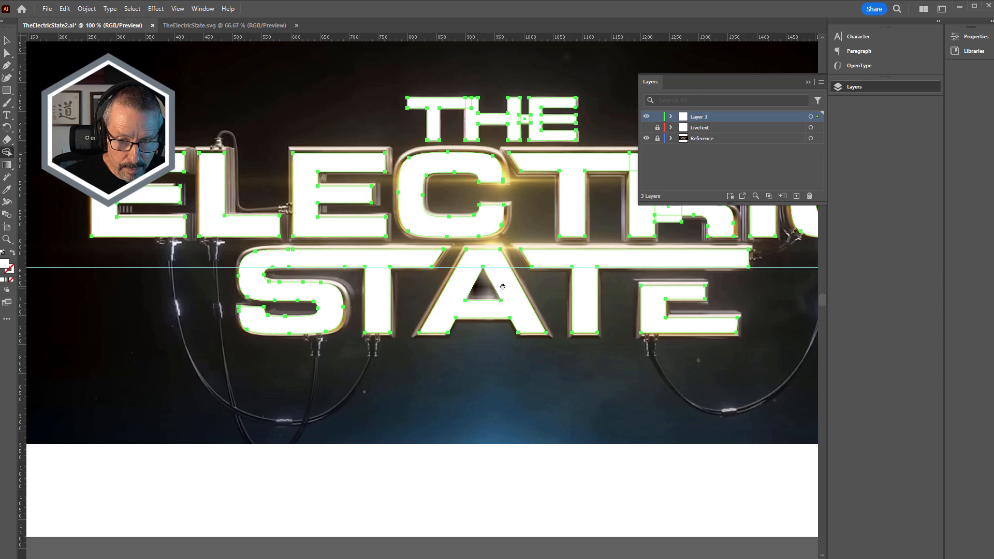
Step: Merge the R in ELECTRIC with its overlapping rectangle, and the H and E in THE with their connecting rectangle, using the Shape Builder
scroll(266, 277, right, 5)
scroll(267, 277, up, 3)
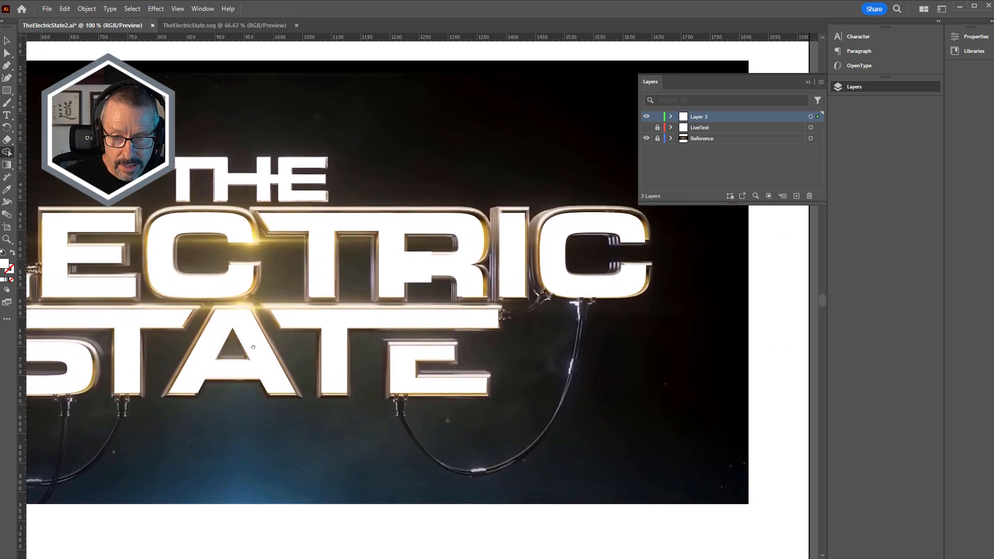
key(ctrl+a)
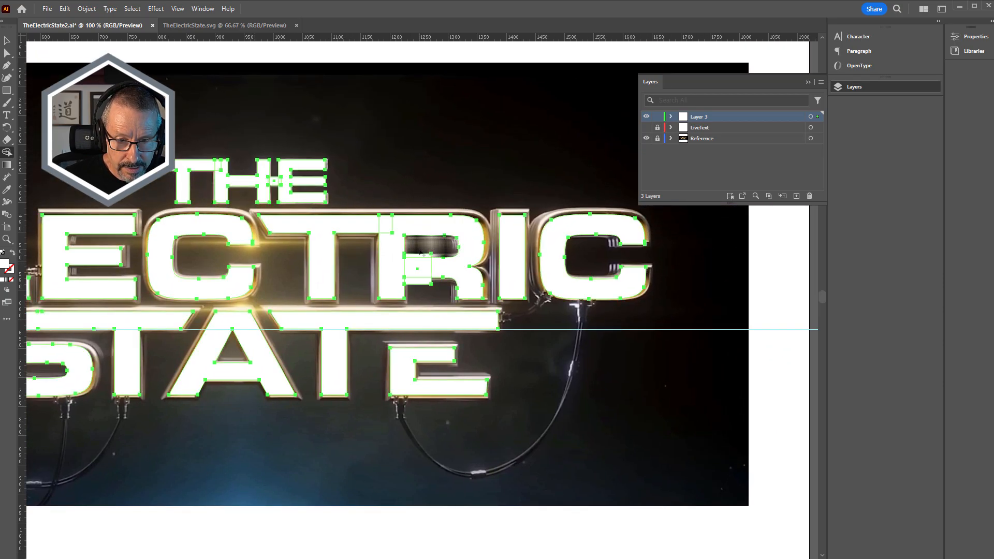
drag(418, 257, 418, 282)
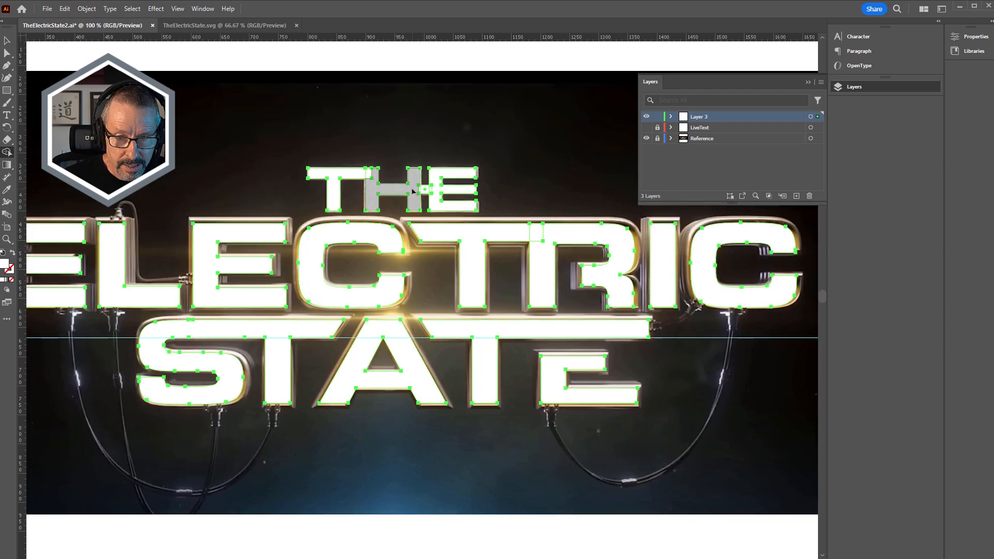
drag(421, 190, 435, 191)
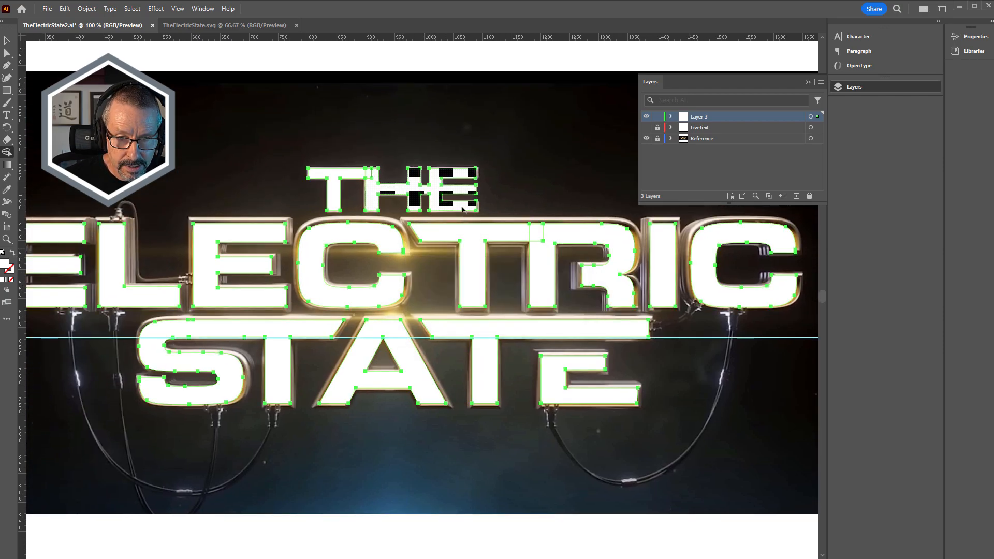
drag(326, 270, 292, 249)
Step: Display the artwork in outline view and merge the T in THE with the overlapping H-E shape using the Shape Builder
key(ctrl+y)
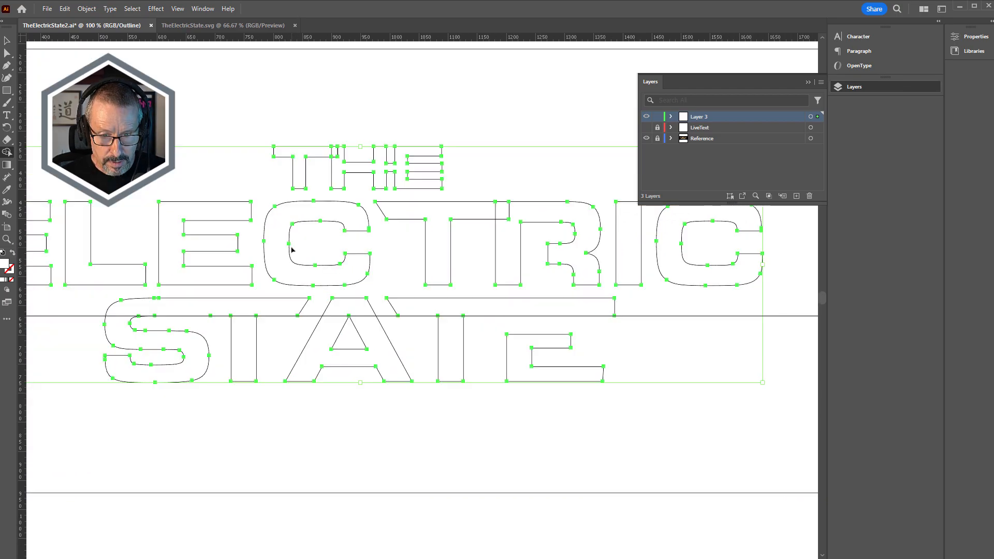
click(460, 366)
key(v)
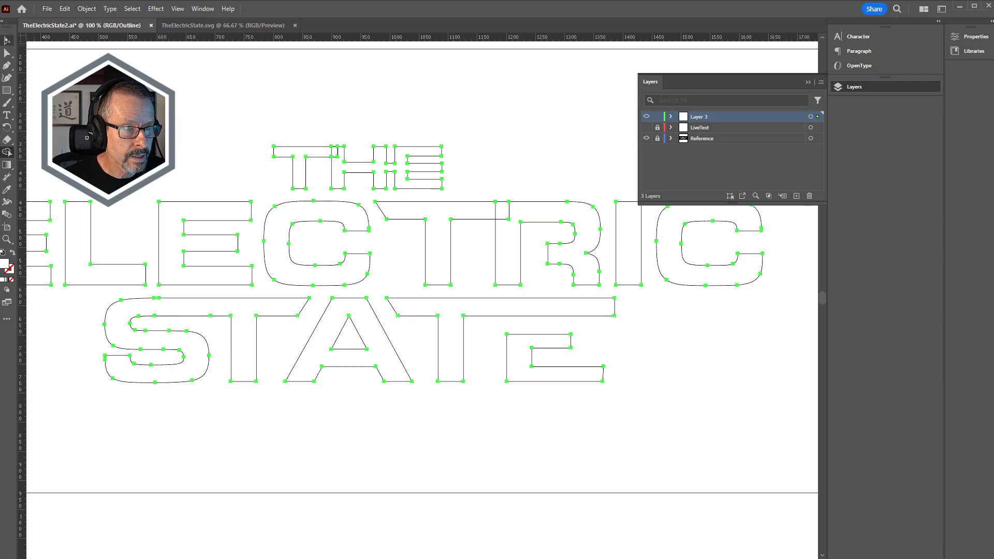
click(553, 127)
scroll(408, 295, up, 3)
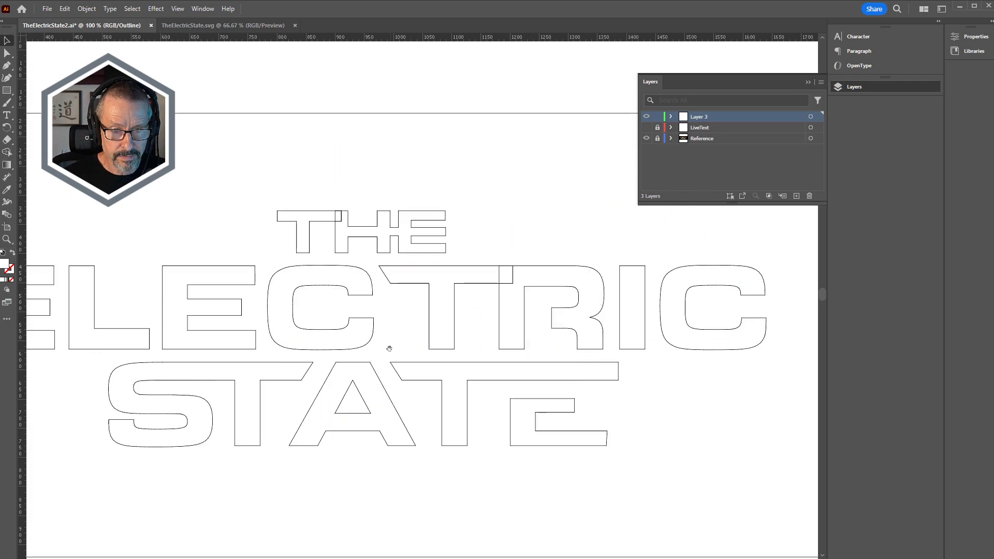
drag(326, 204, 357, 236)
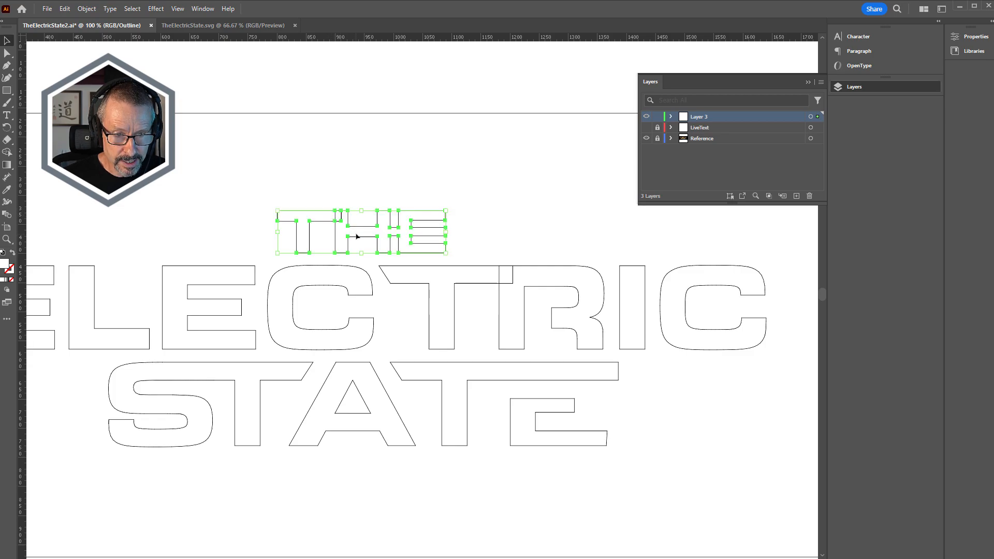
key(shift+m)
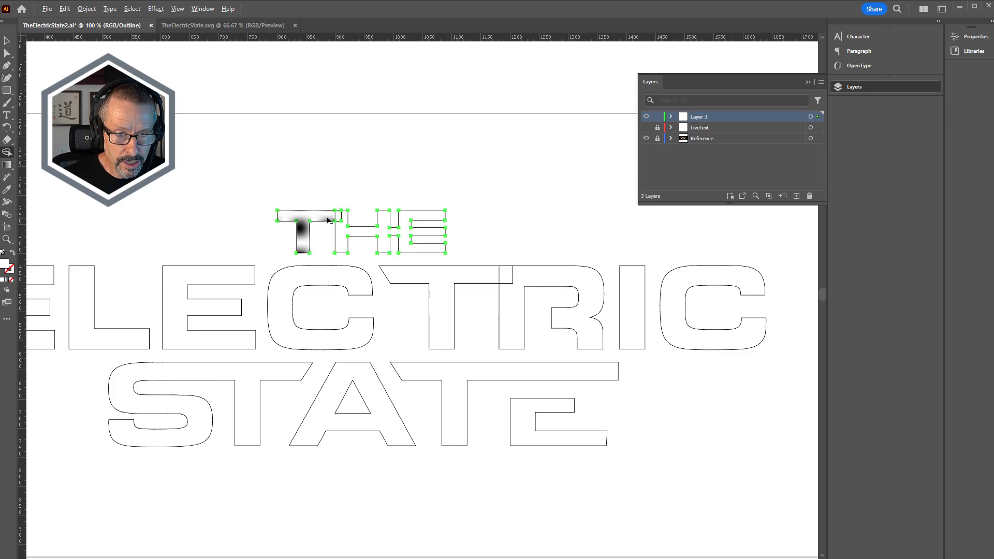
drag(333, 216, 347, 218)
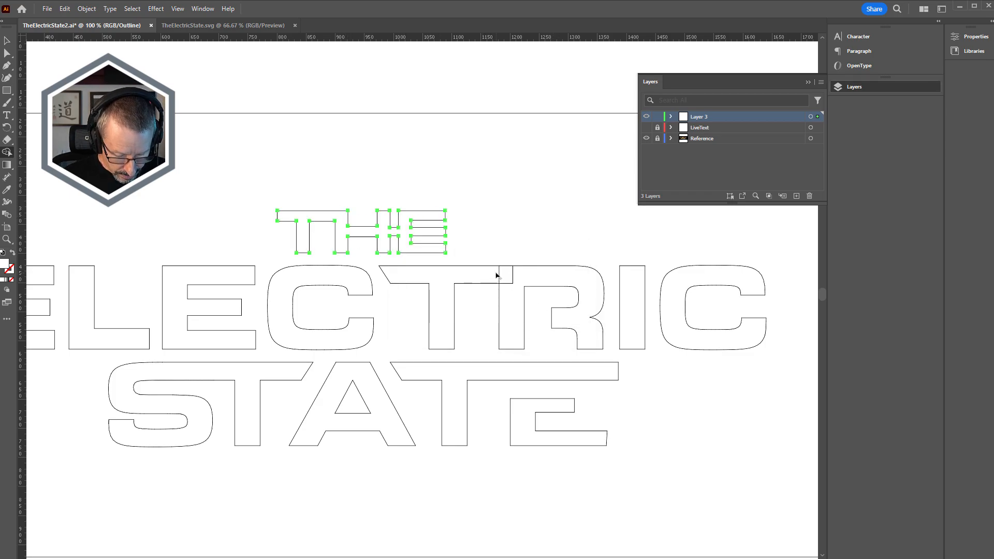
Step: Merge the second-half T in ELECTRIC with the adjoining R where its crossbar overlaps the R's stem
key(a)
click(513, 282)
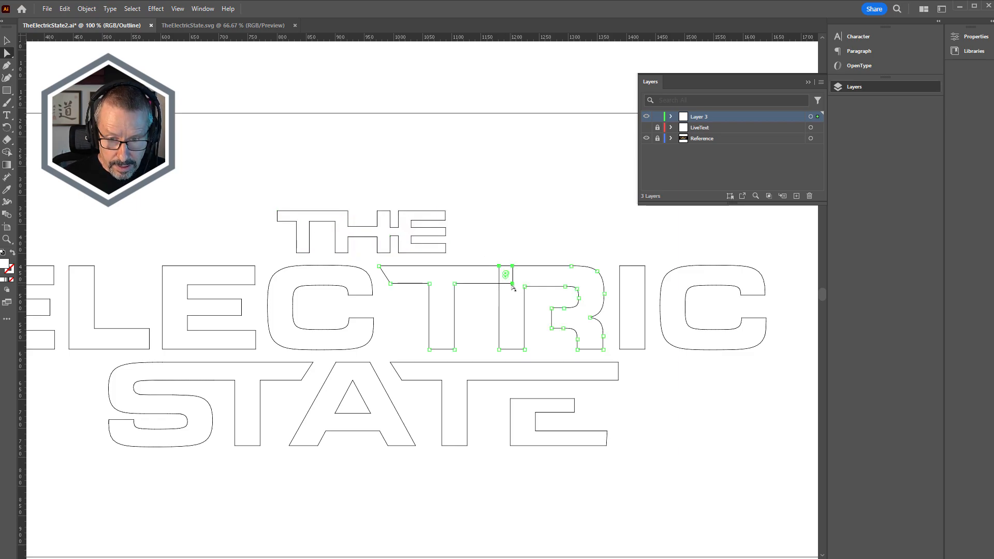
mouse_move(513, 283)
mouse_down()
mouse_move(479, 273)
mouse_move(512, 277)
mouse_up()
click(6, 40)
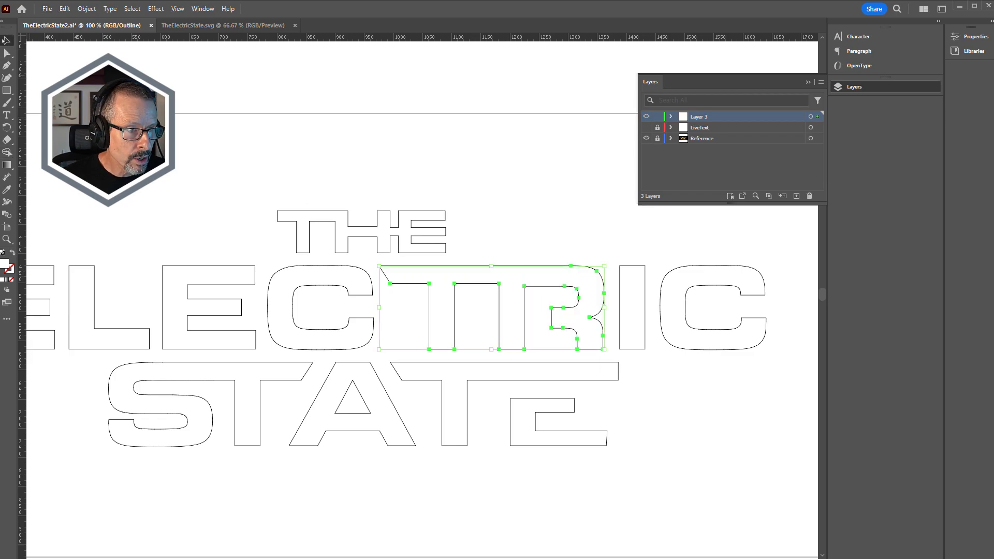
Step: Delete the redundant anchor points along the upper and lower edges of the merged S and T in STATE with the Pen tool
key(p)
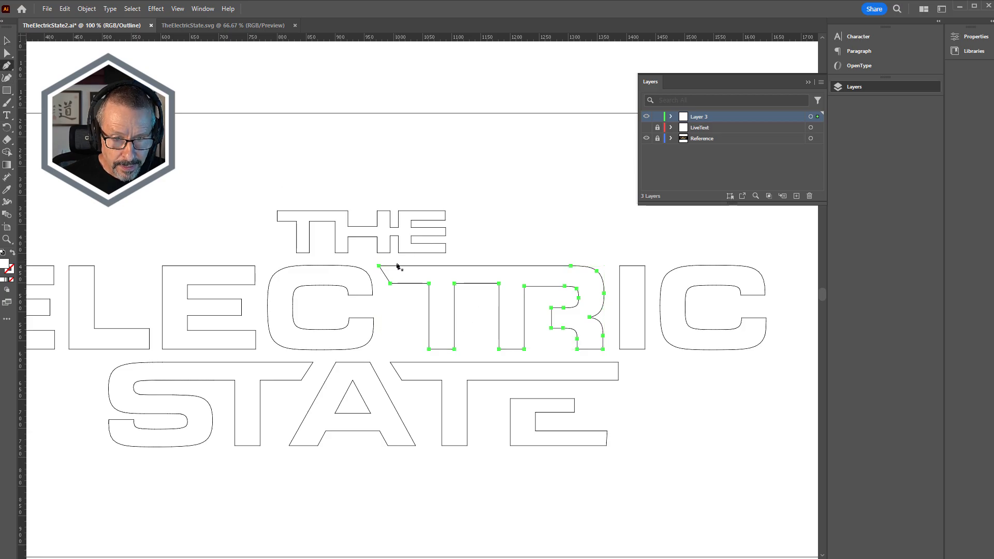
key(ctrl+a)
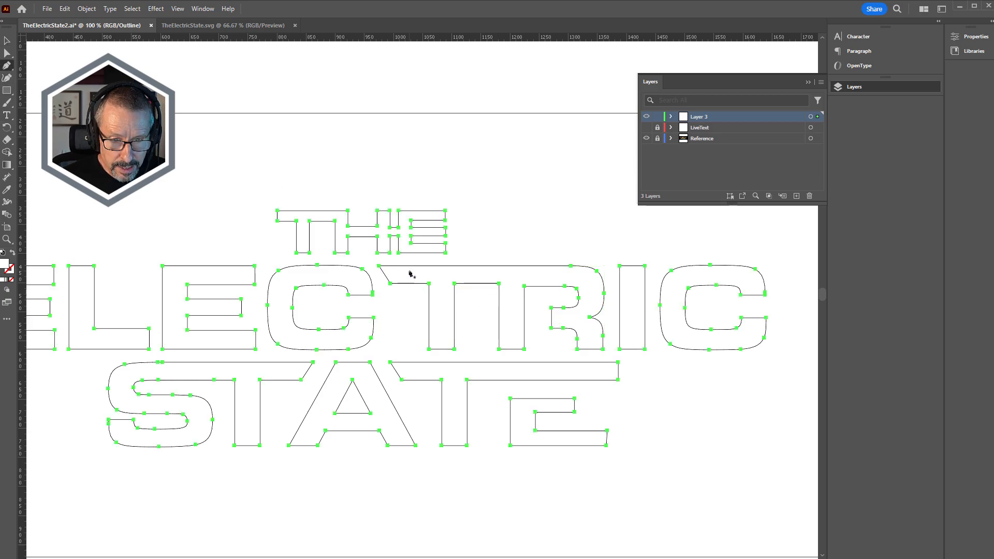
scroll(262, 267, left, 5)
scroll(263, 267, down, 3)
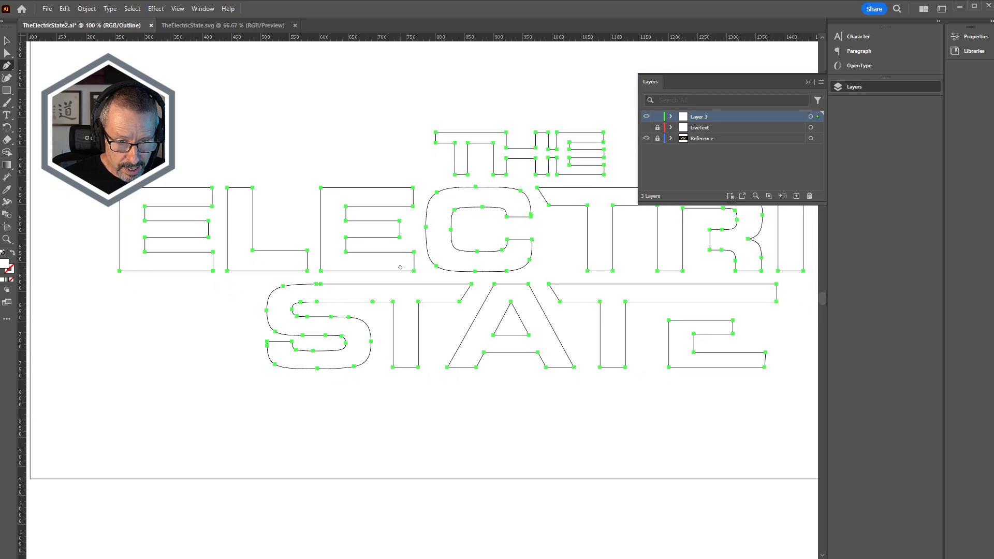
scroll(327, 281, up, 4)
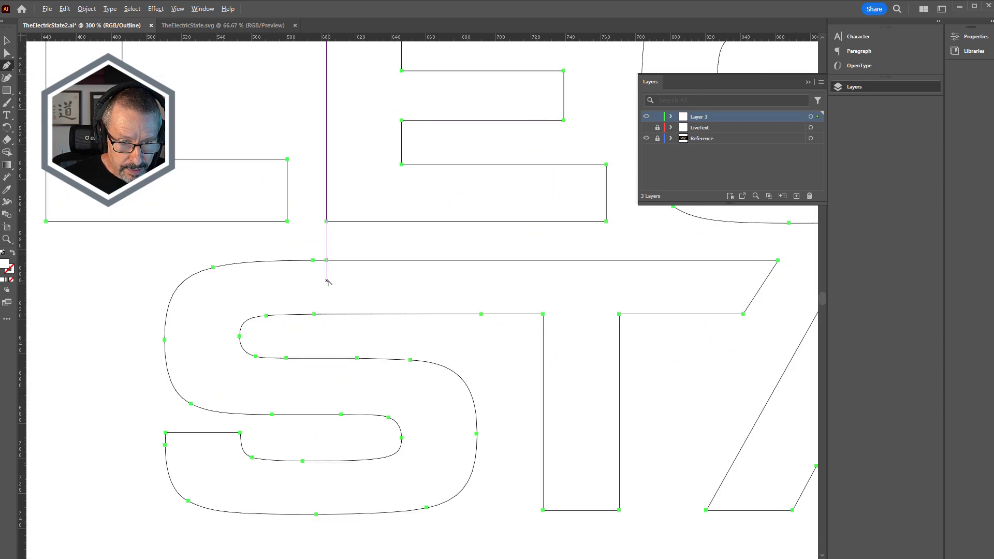
click(325, 253)
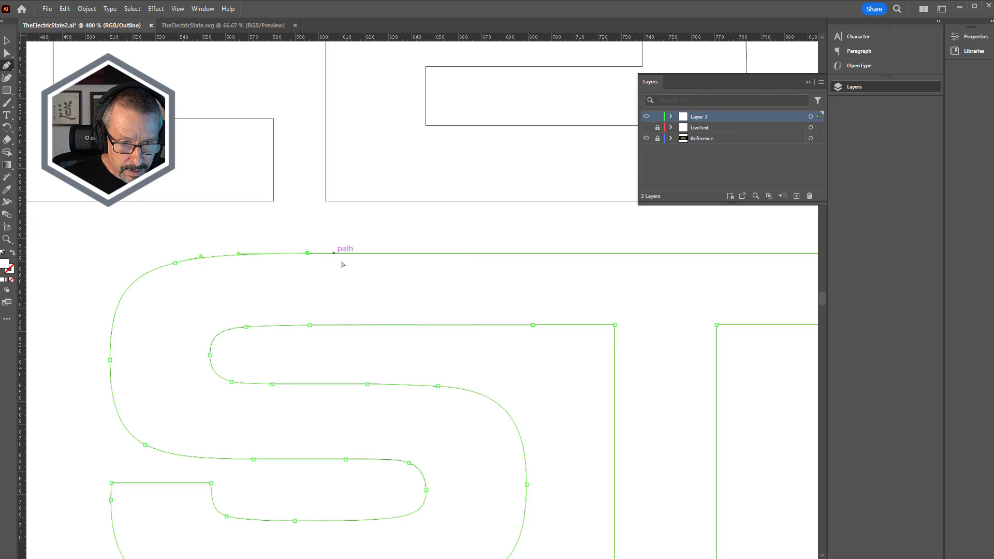
drag(470, 309, 298, 258)
scroll(333, 277, up, 2)
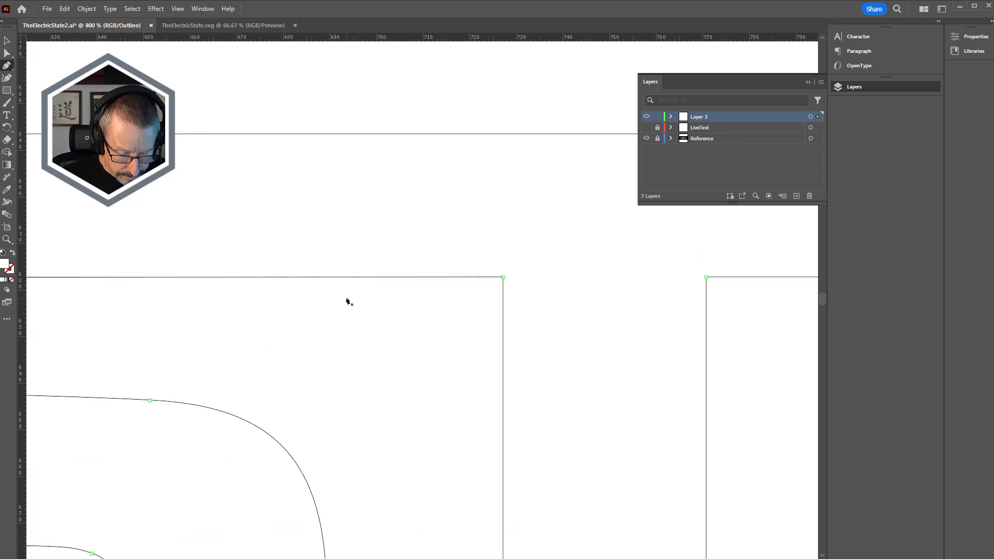
Step: Select all the letter paths and check their outlines for stray anchors and unmerged overlaps
key(a)
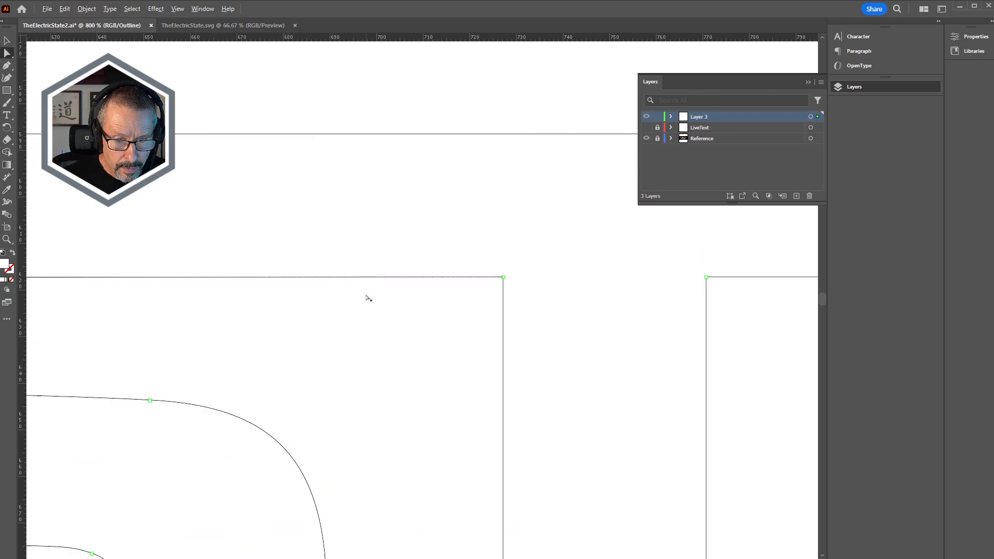
scroll(369, 295, down, 5)
scroll(623, 335, right, 5)
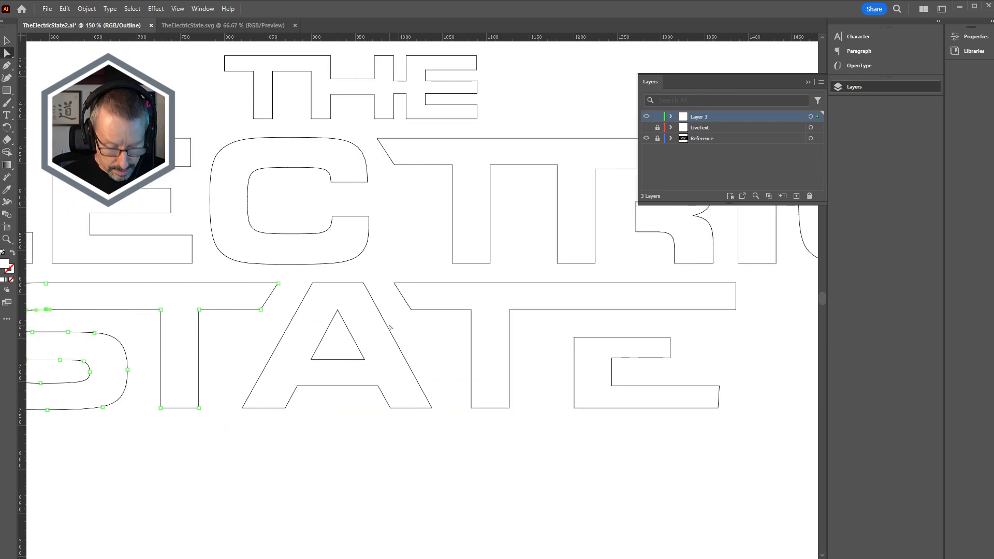
key(ctrl+a)
drag(588, 332, 543, 350)
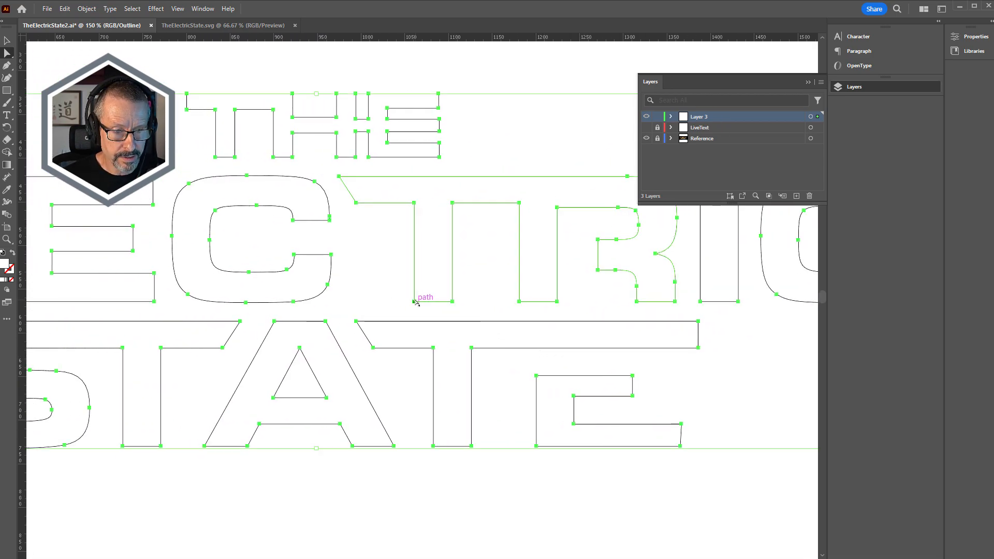
scroll(416, 303, down, 2)
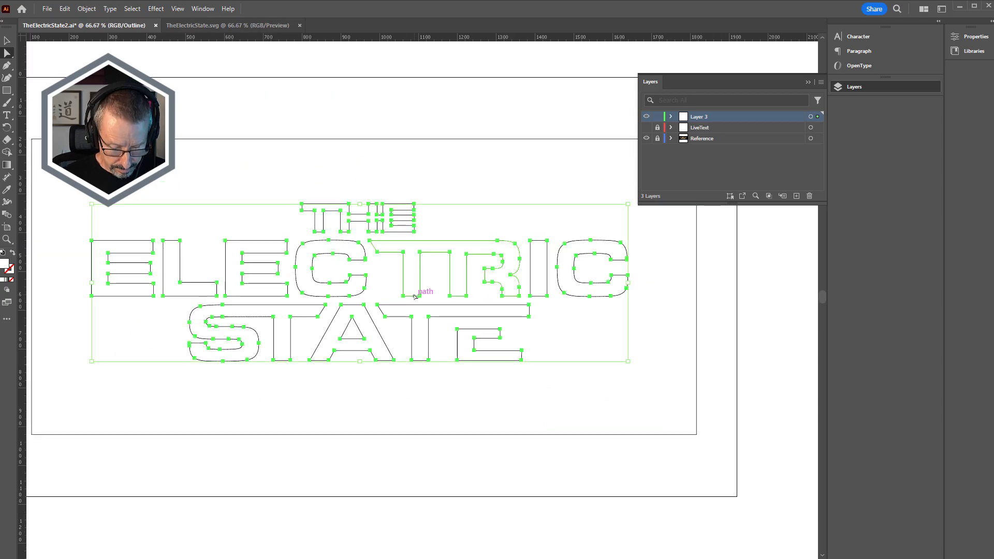
Step: Return to preview mode and compare the merged white letters with the reference logo
key(ctrl+y)
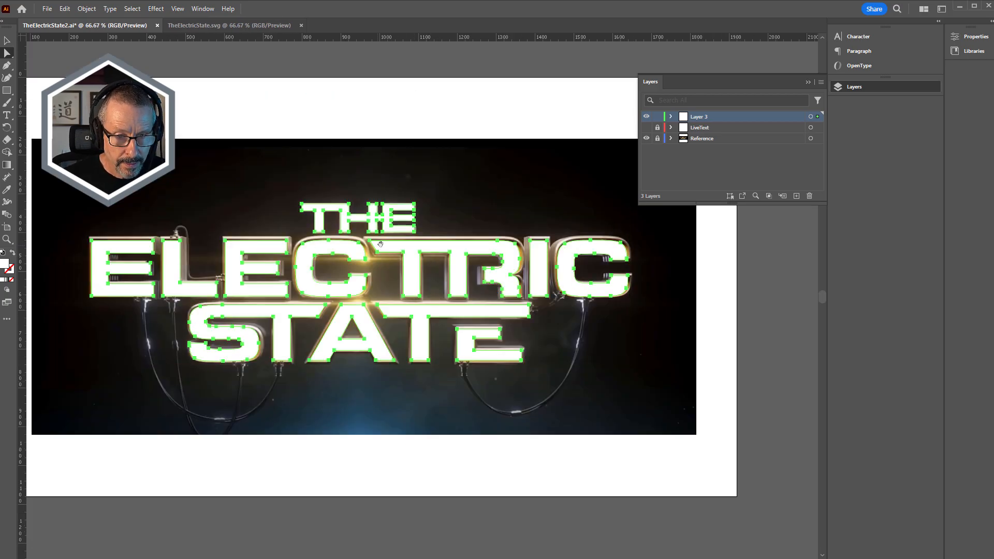
drag(380, 244, 392, 217)
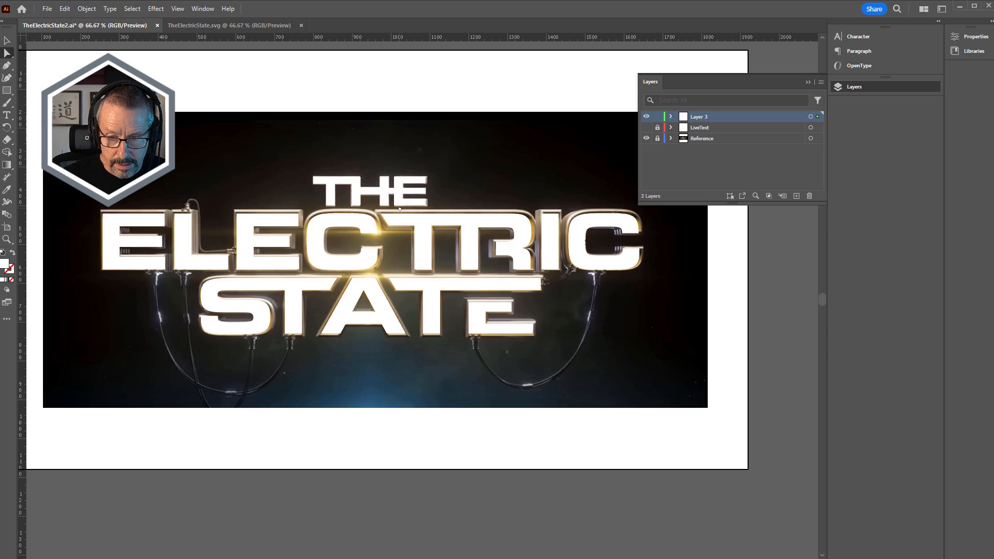
drag(399, 305, 392, 309)
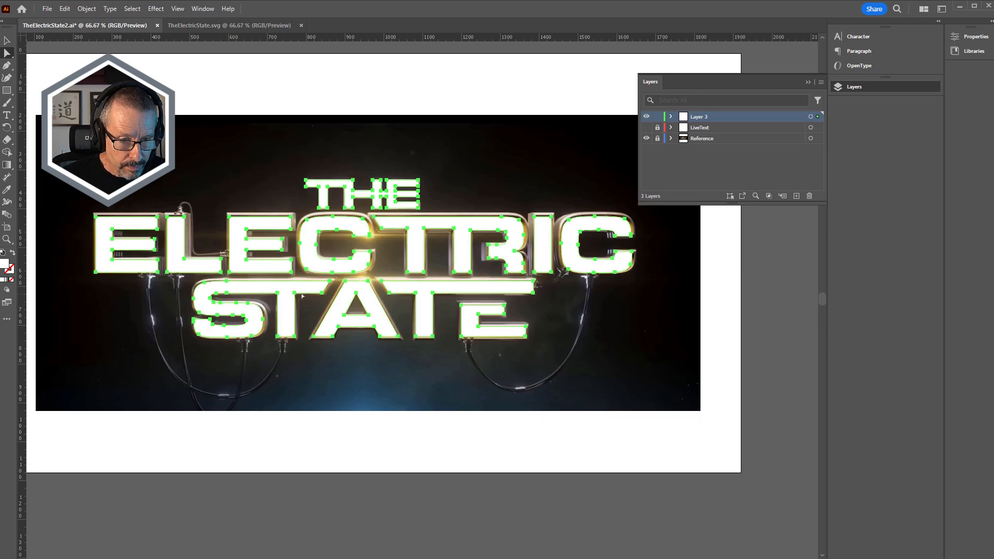
scroll(291, 293, up, 1)
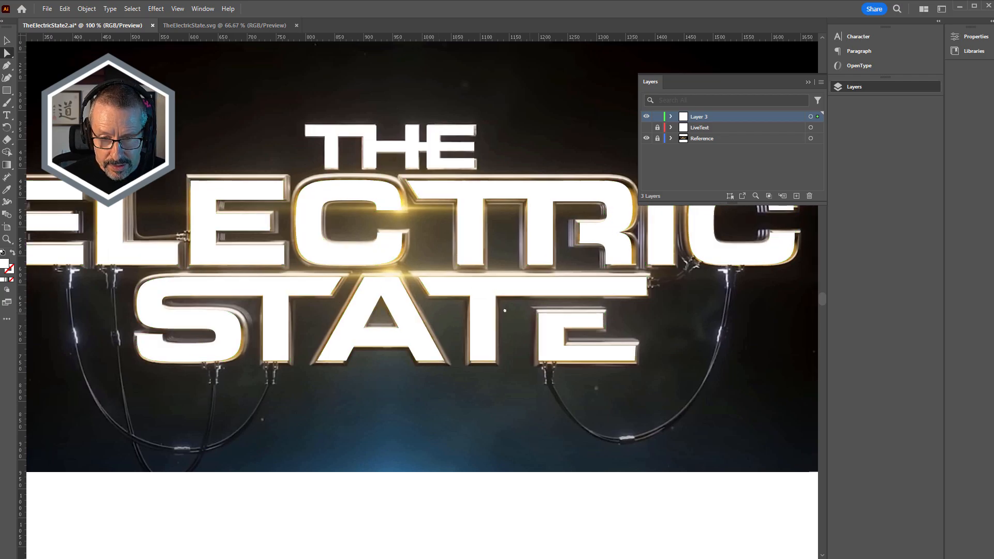
scroll(525, 333, right, 5)
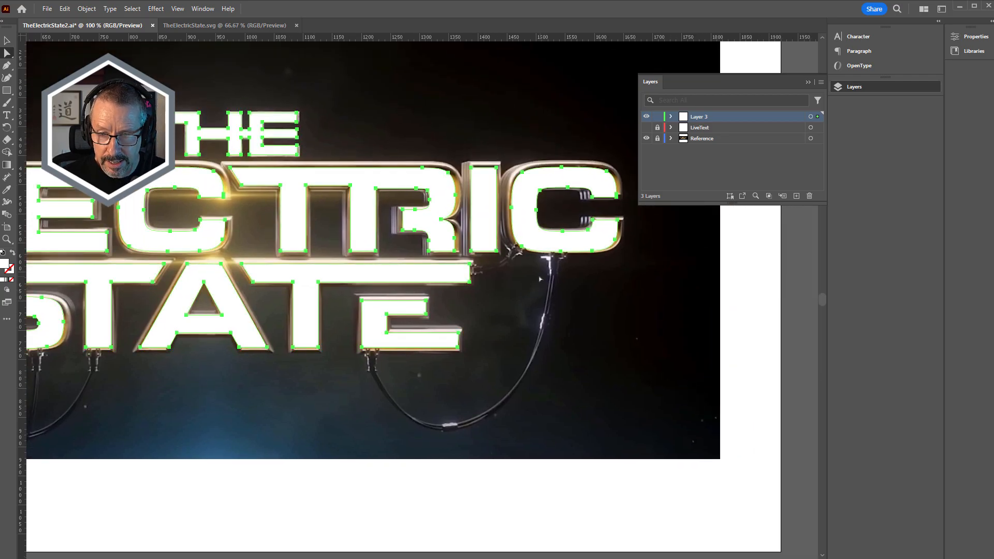
scroll(517, 294, down, 1)
scroll(523, 242, up, 1)
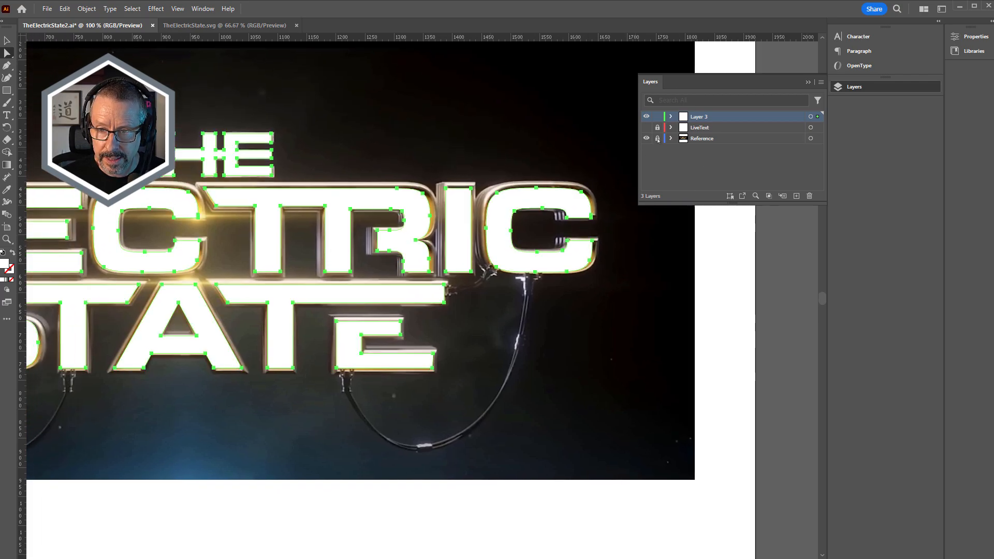
Step: Save the document as TheElectricState2, replacing the existing file, in Illustrator 2020 format with PDF compatibility and compression enabled
key(ctrl+a)
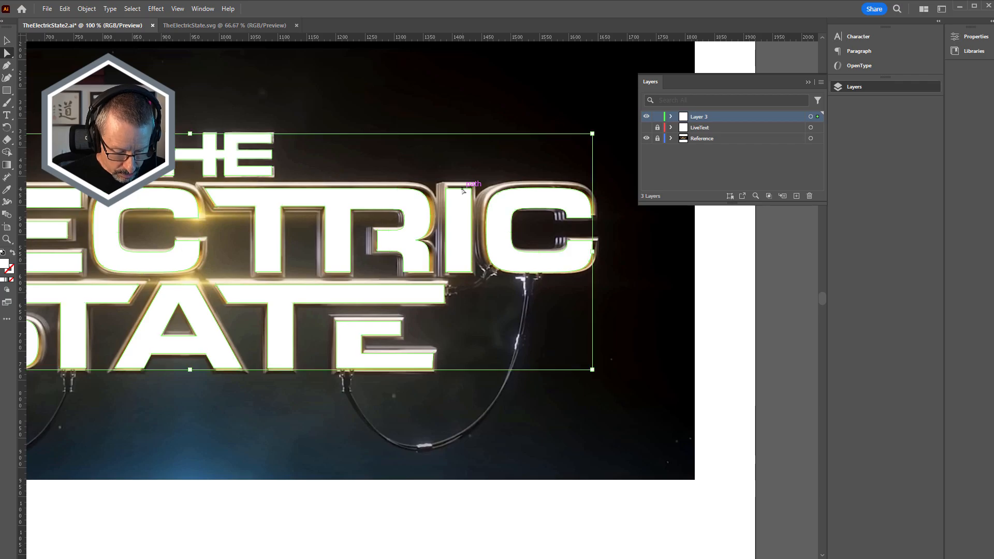
key(ctrl+shift+s)
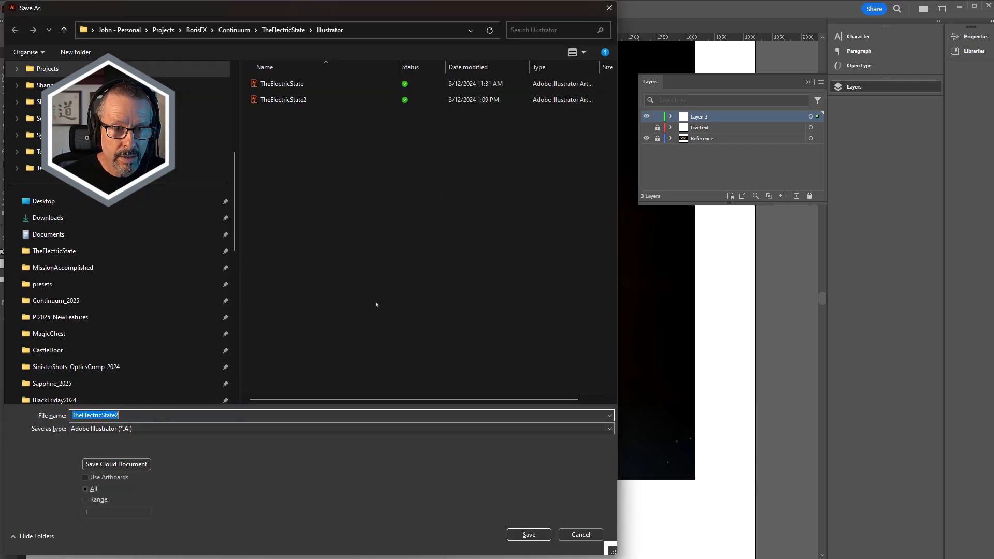
key(Return)
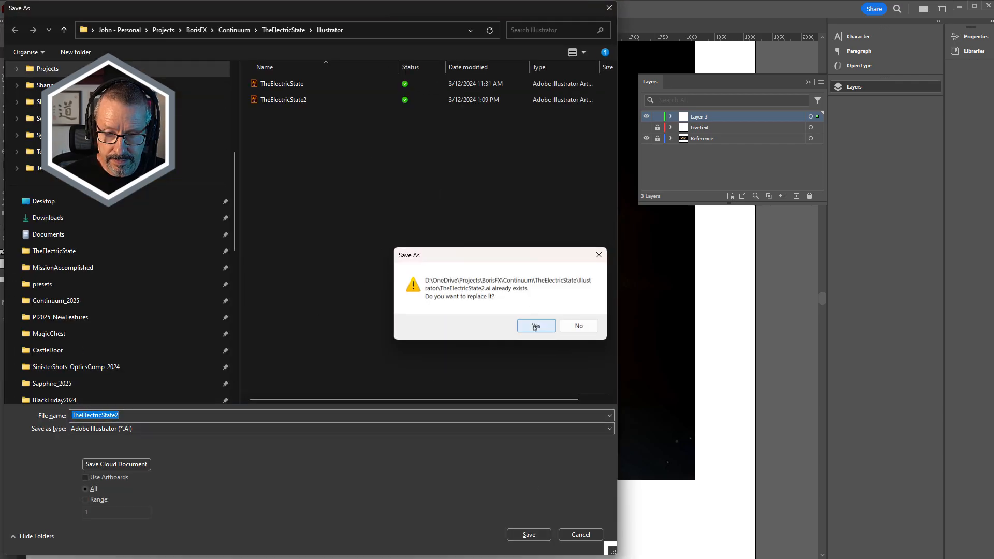
click(534, 326)
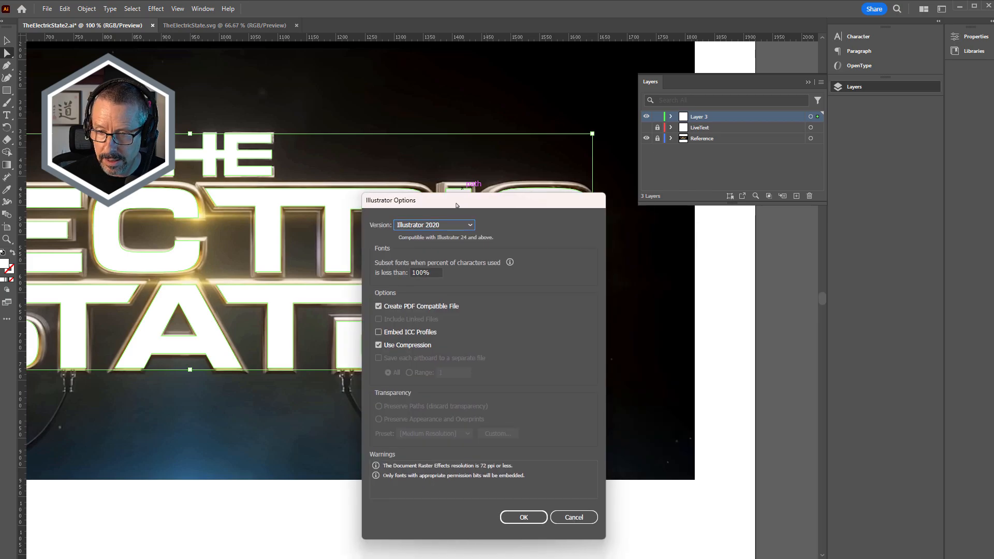
click(524, 517)
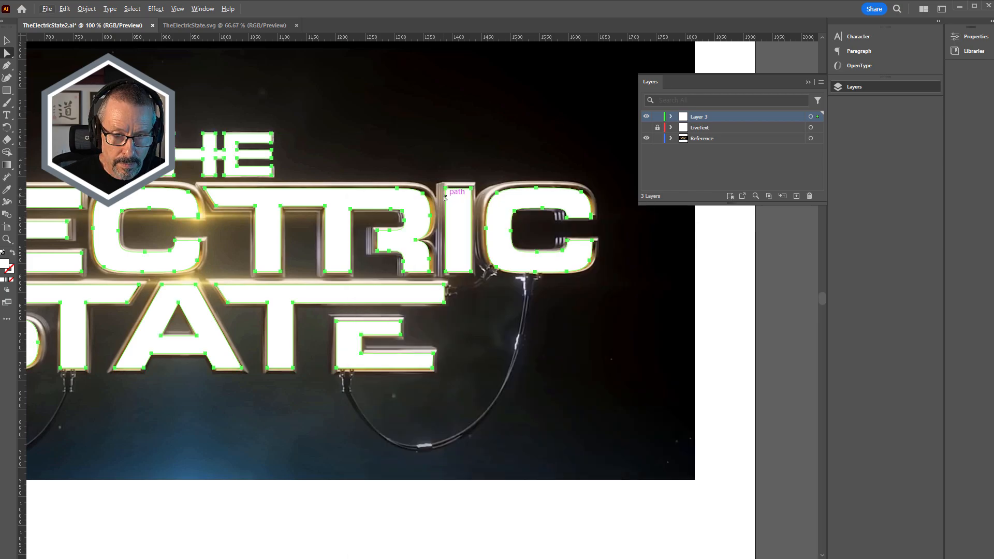
Step: Export the logo artwork as SVG file TheElectricState2 with internal CSS styling, SVG font, preserved images, layer-name object IDs, 2 decimals and Responsive enabled
scroll(450, 185, down, 1)
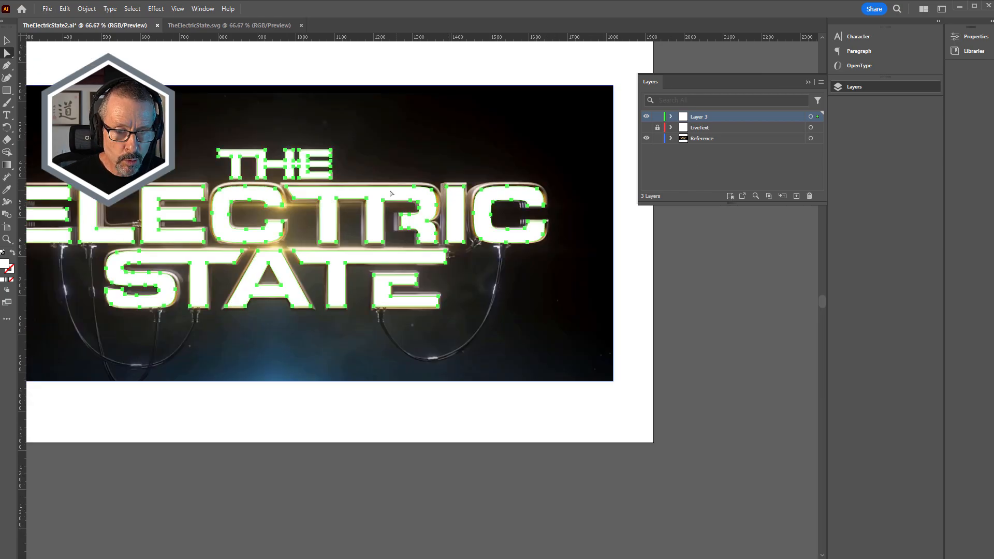
scroll(389, 193, up, 1)
key(ctrl+1)
key(ctrl+a)
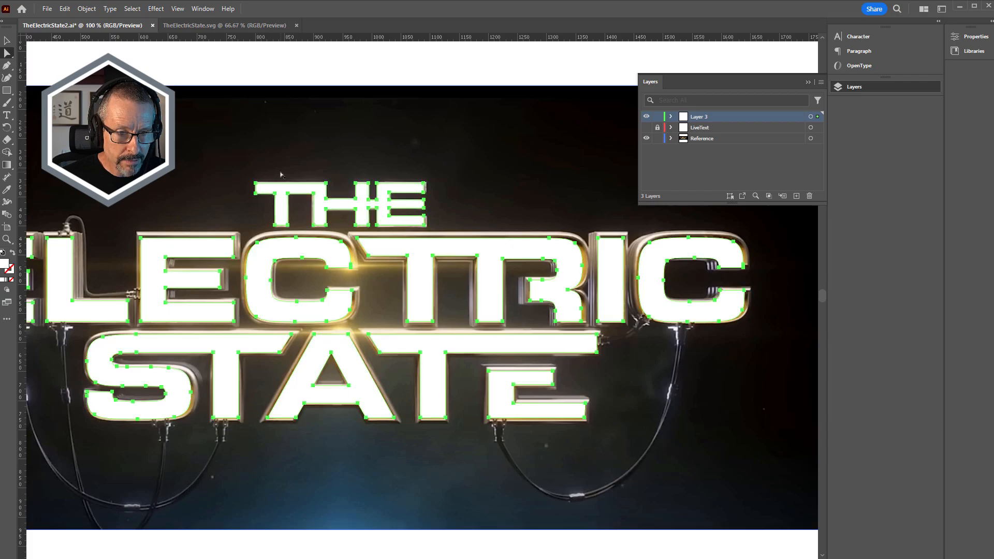
click(47, 9)
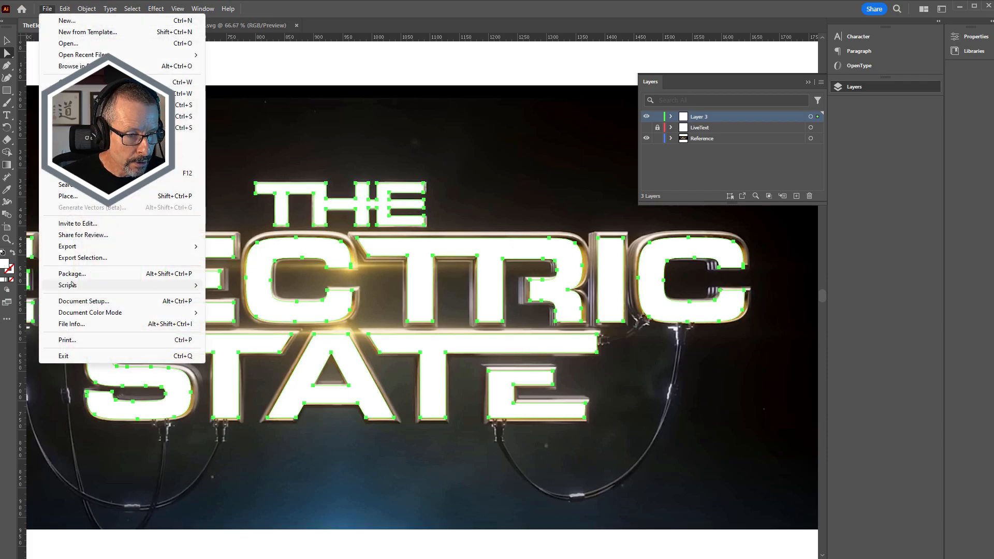
mouse_move(68, 253)
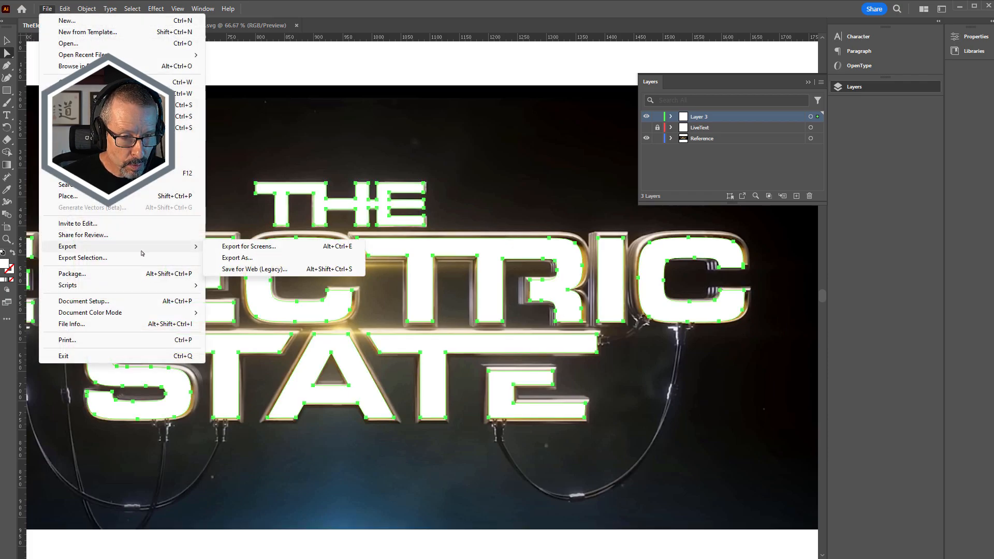
click(238, 258)
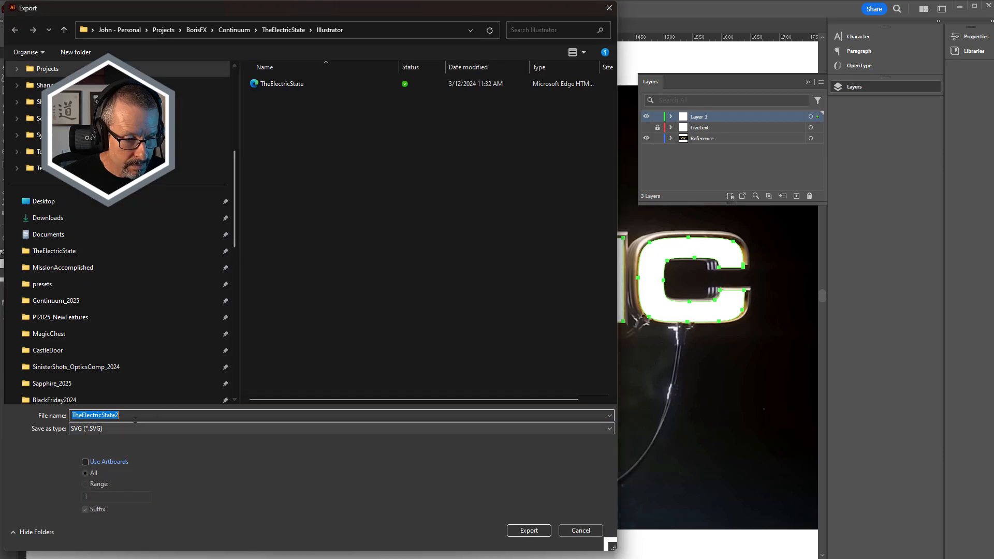
click(109, 429)
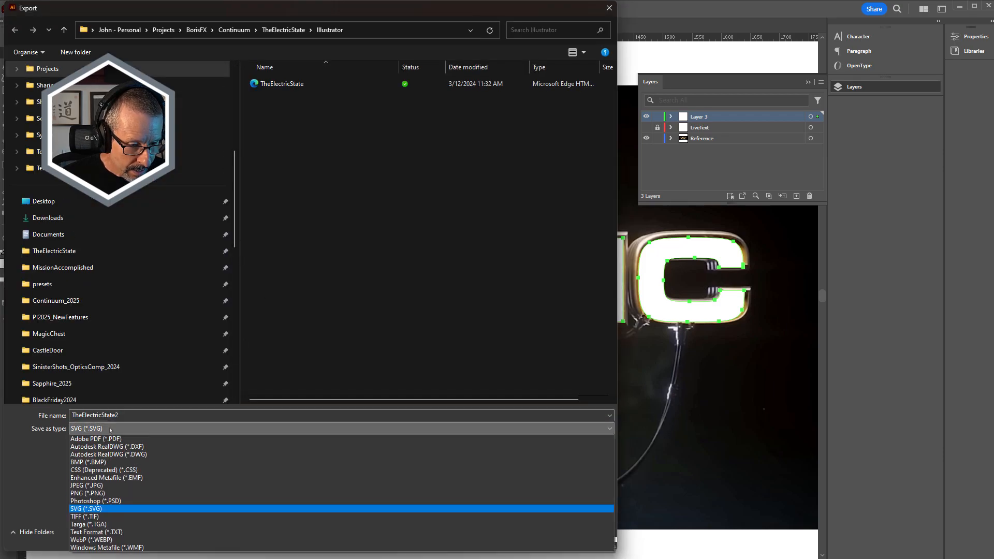
click(21, 477)
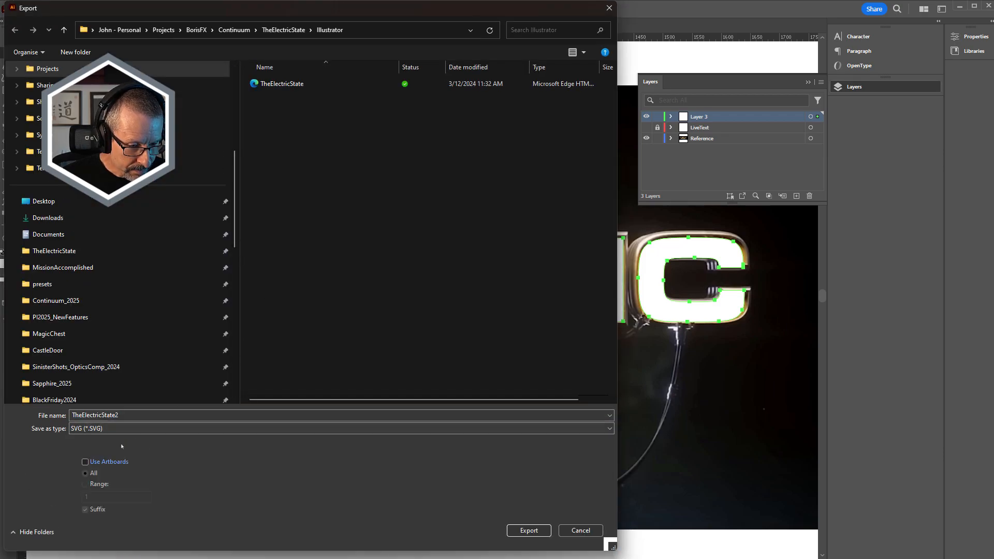
click(537, 532)
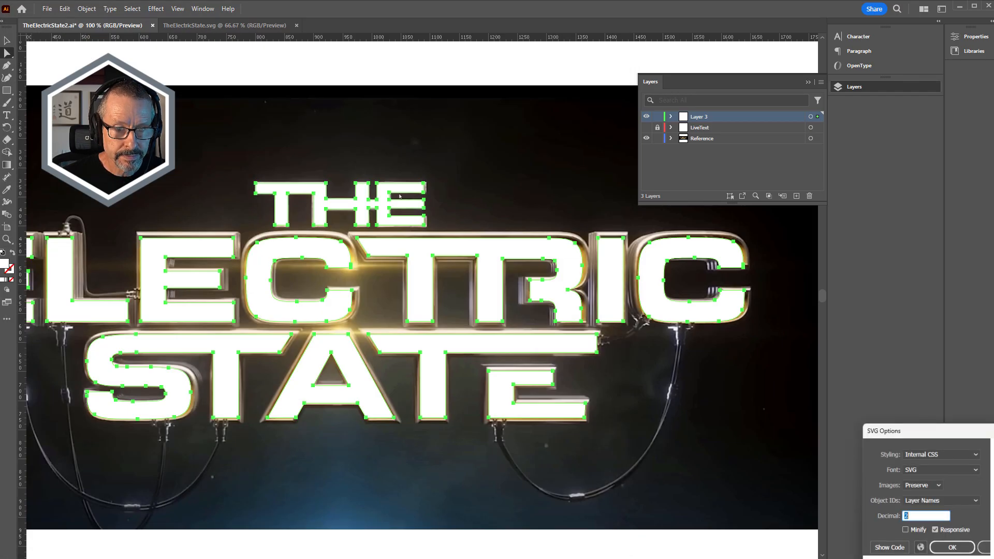
drag(928, 431, 359, 155)
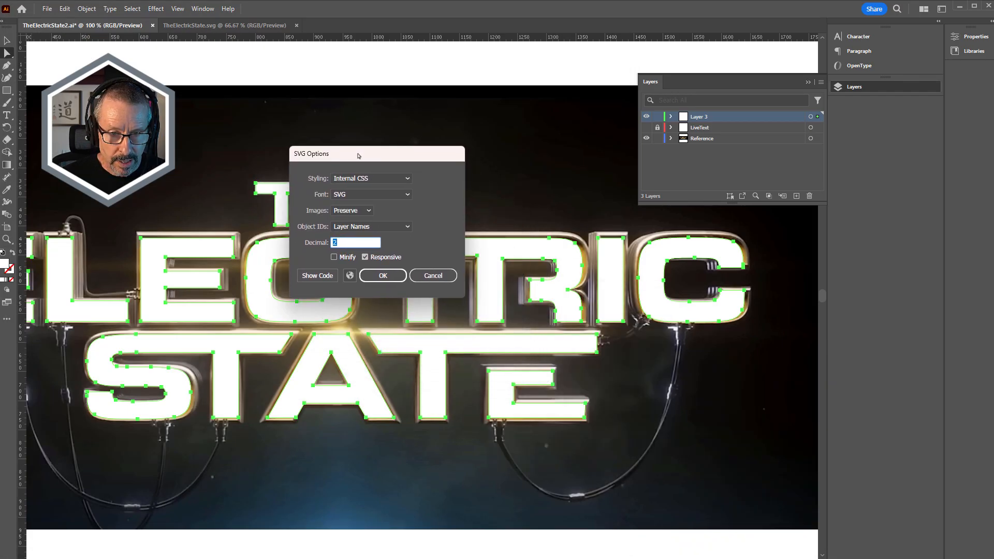
click(383, 275)
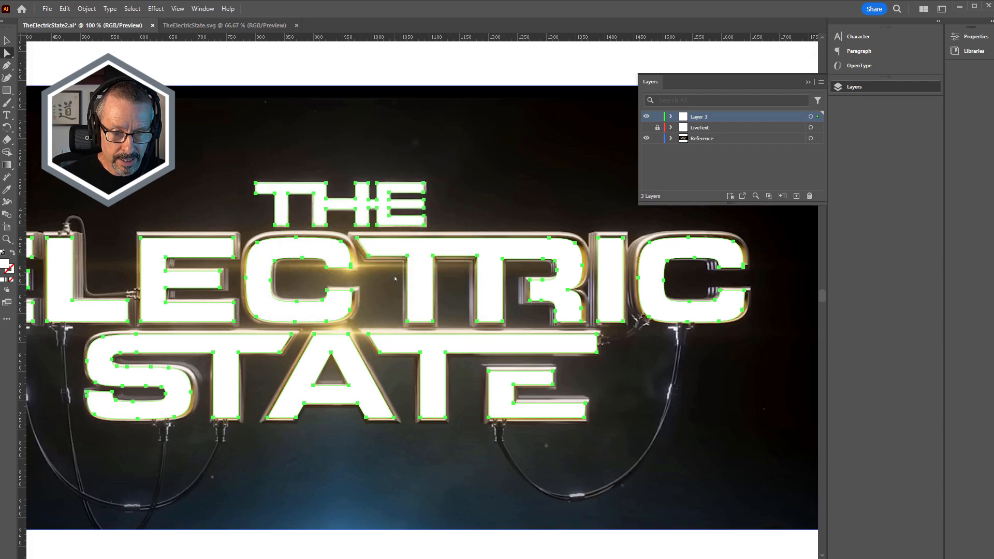